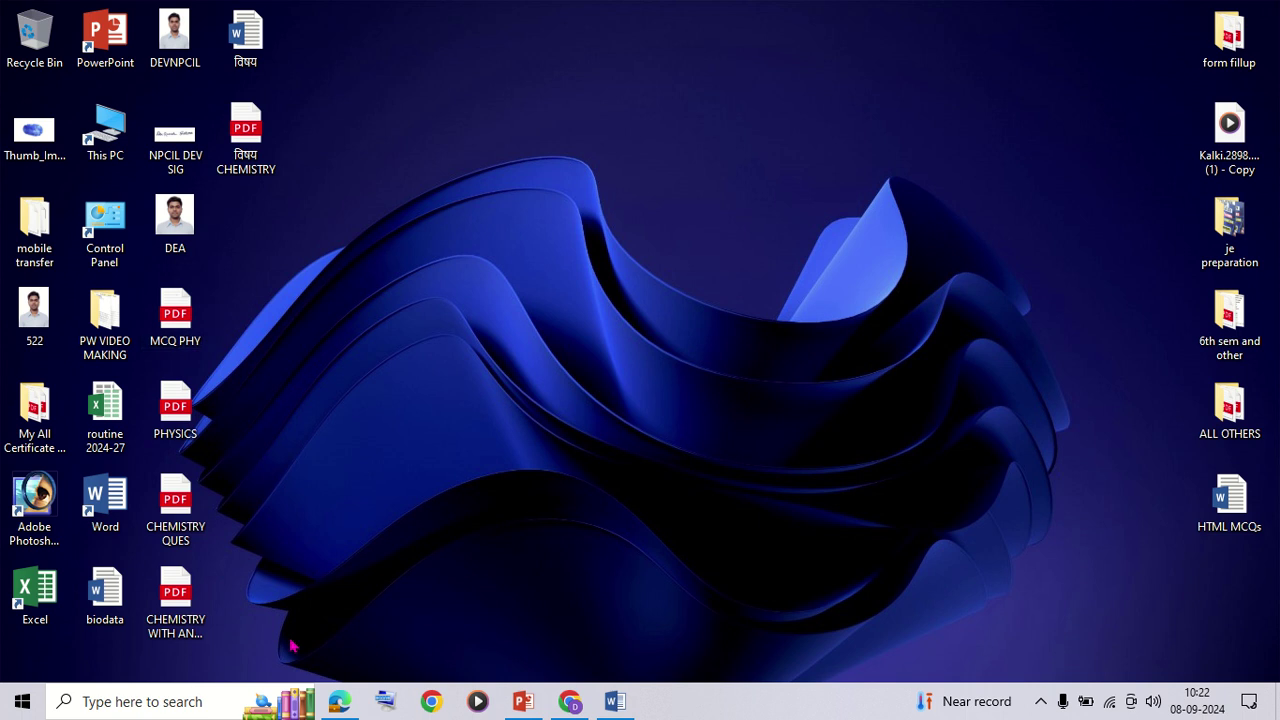
# Bring MCQ PHY.pdf back into view in Edge and scroll up to its title page.
pyautogui.click(339, 701)
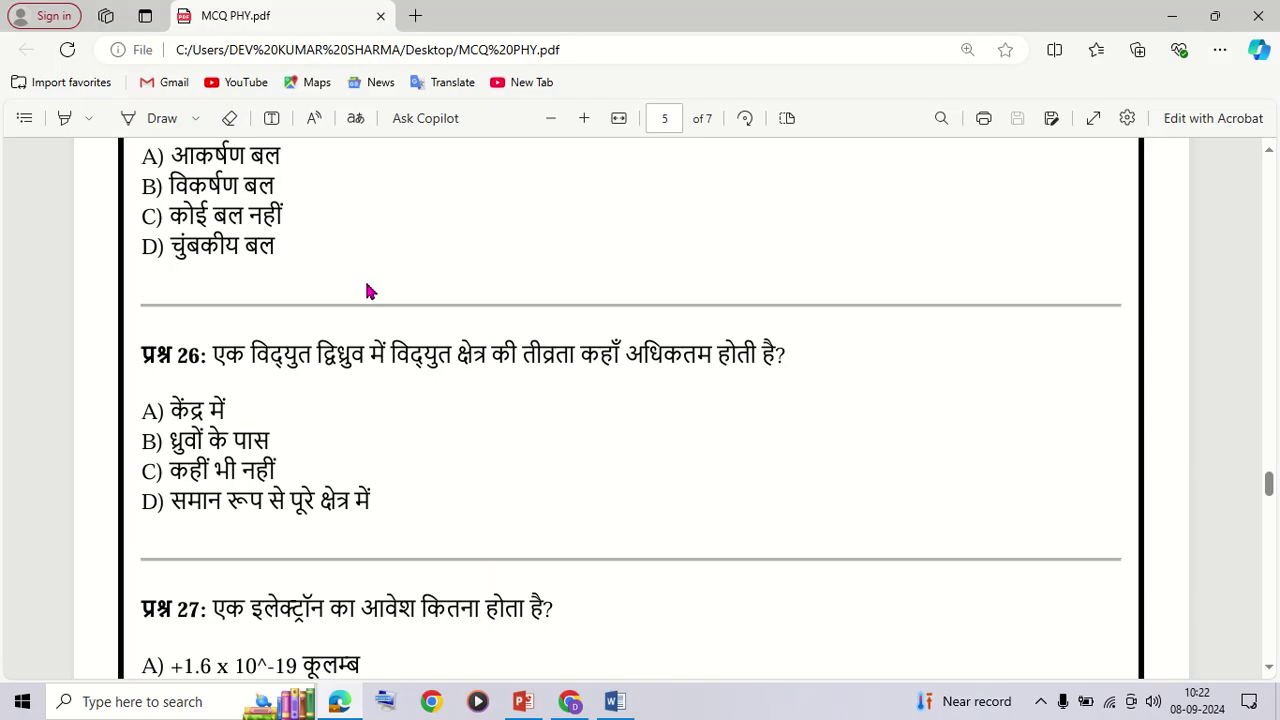
pyautogui.scroll(5, 567, 373)
pyautogui.scroll(3, 567, 373)
pyautogui.scroll(2, 567, 373)
pyautogui.scroll(2, 567, 373)
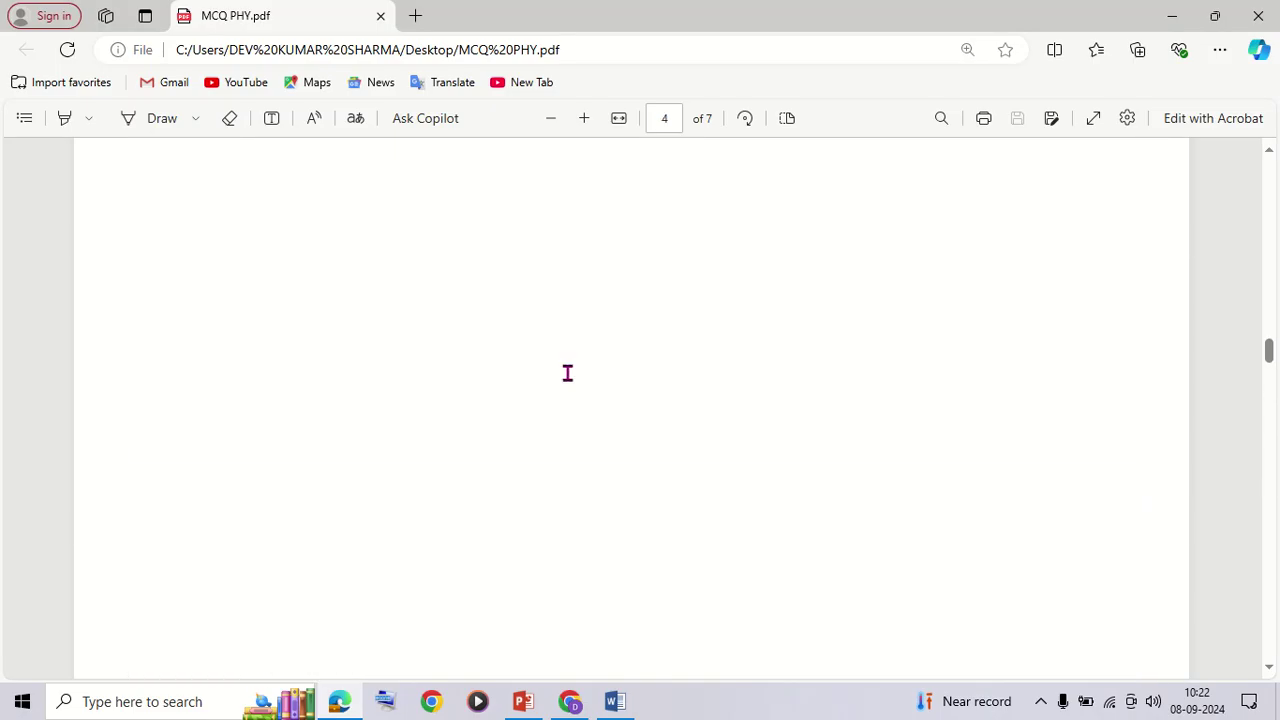
pyautogui.scroll(5, 567, 373)
pyautogui.moveTo(1269, 310); pyautogui.dragTo(1276, 170)
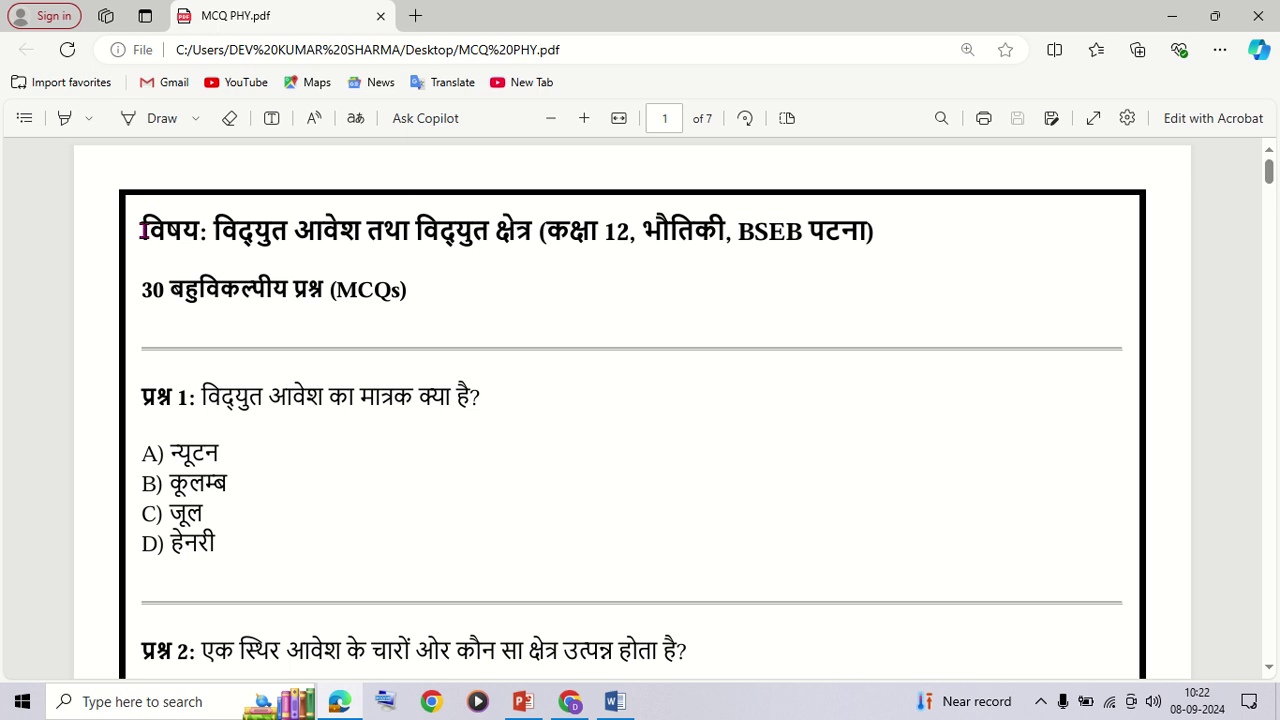
# Highlight the title line, including 'BSEB पटना)', and the '30 बहुविकल्पीय प्रश्न (MCQs)' line.
pyautogui.moveTo(140, 231); pyautogui.dragTo(439, 242)
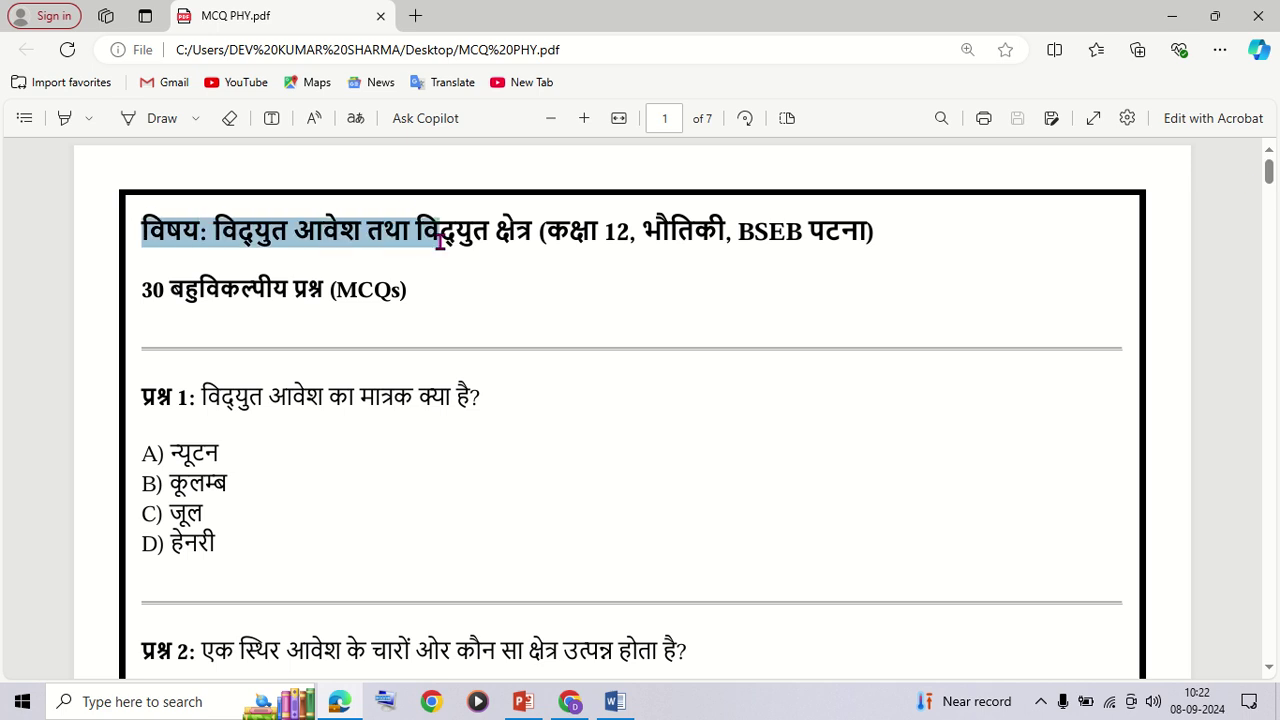
pyautogui.moveTo(439, 242); pyautogui.dragTo(889, 243)
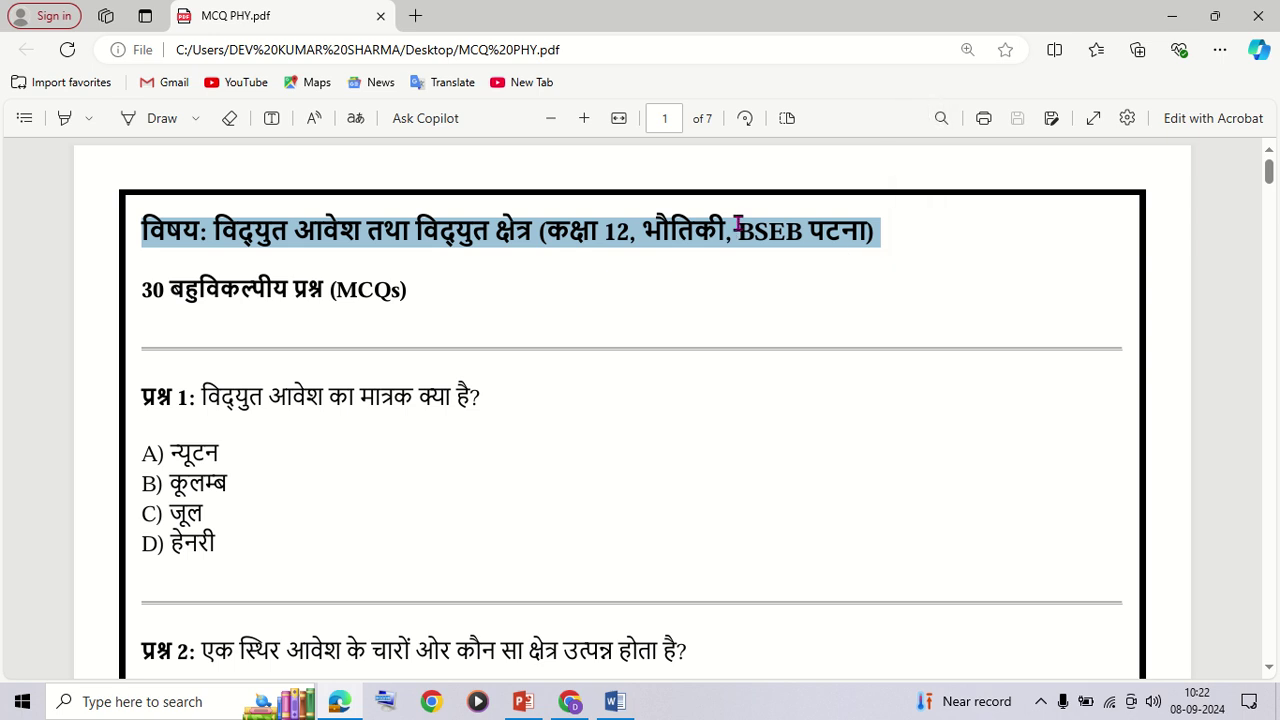
pyautogui.moveTo(735, 230); pyautogui.dragTo(942, 245)
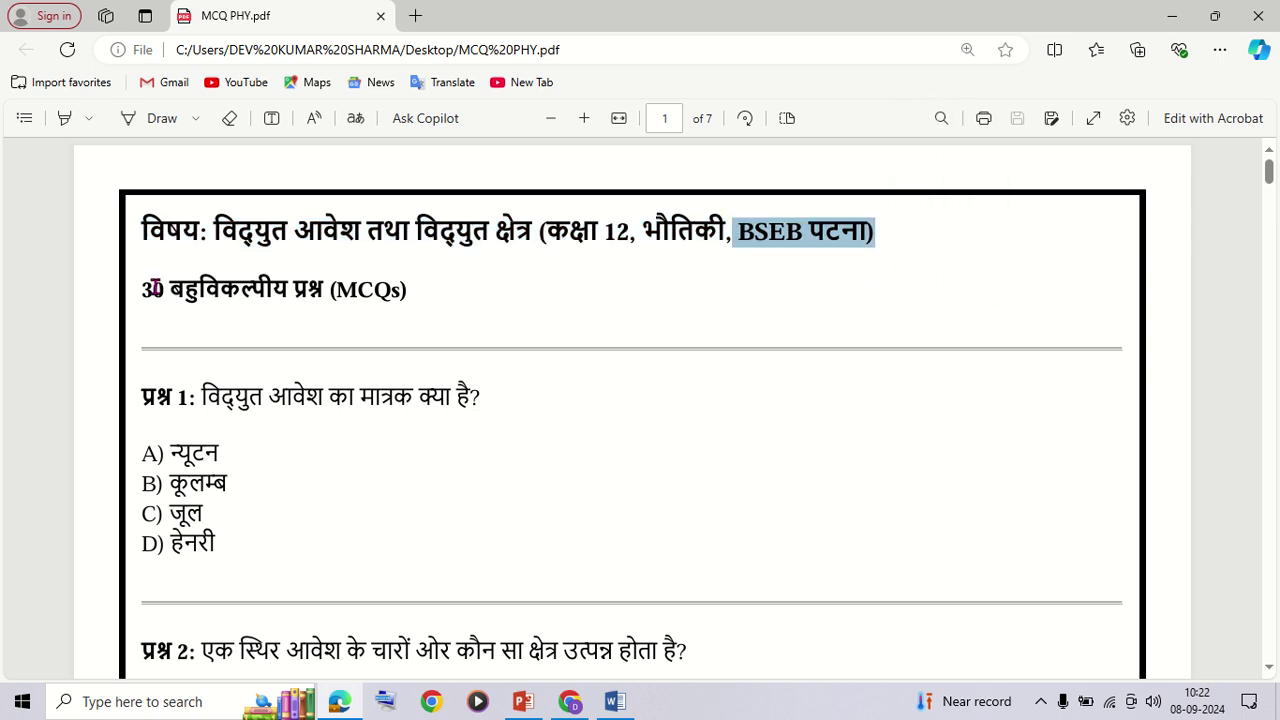
pyautogui.moveTo(149, 288); pyautogui.dragTo(436, 289)
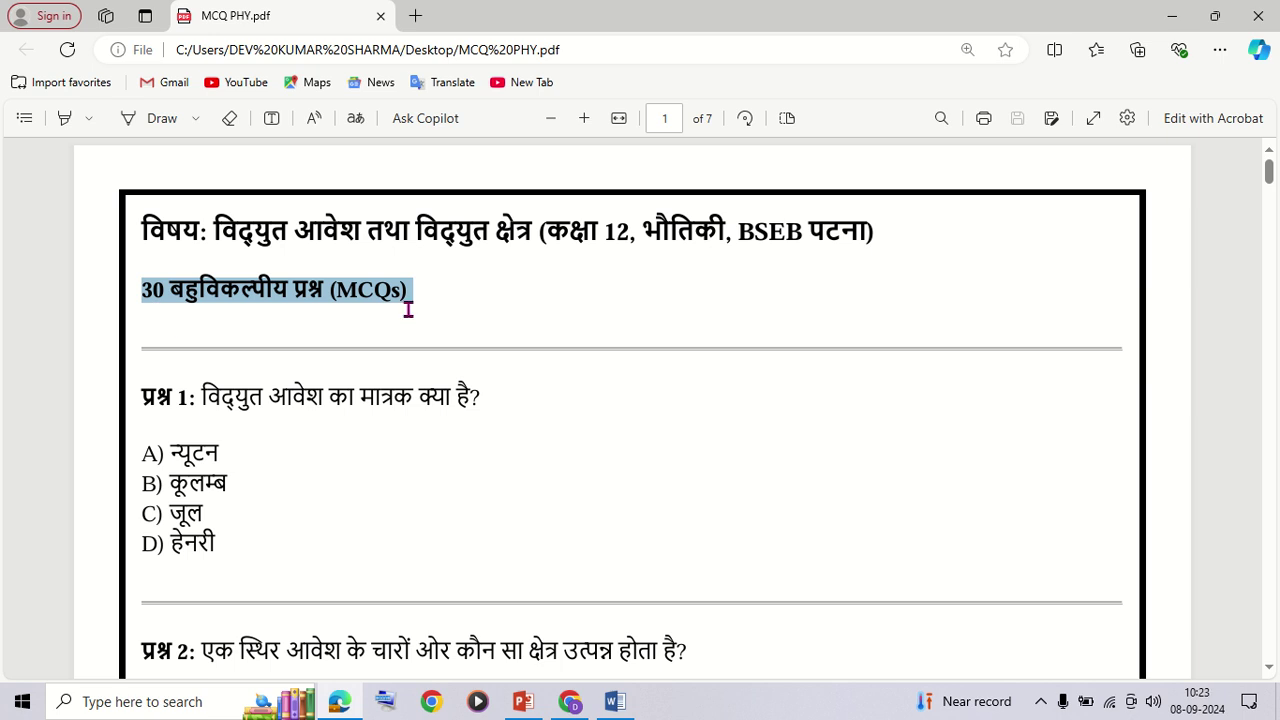
# Highlight question 1 with its options and the start of question 4, then minimise the PDF.
pyautogui.scroll(-1, 250, 330)
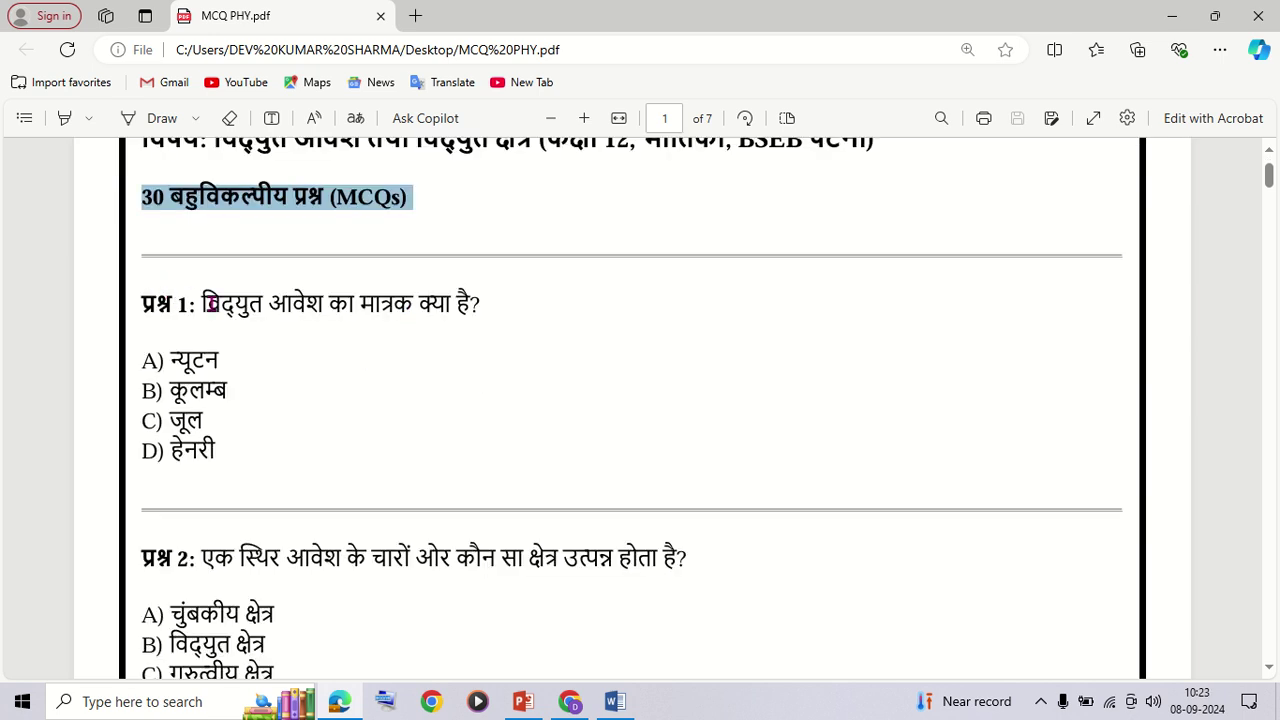
pyautogui.moveTo(205, 303); pyautogui.dragTo(490, 304)
pyautogui.moveTo(146, 342)
pyautogui.mouseDown()
pyautogui.moveTo(251, 427)
pyautogui.moveTo(251, 469)
pyautogui.mouseUp()
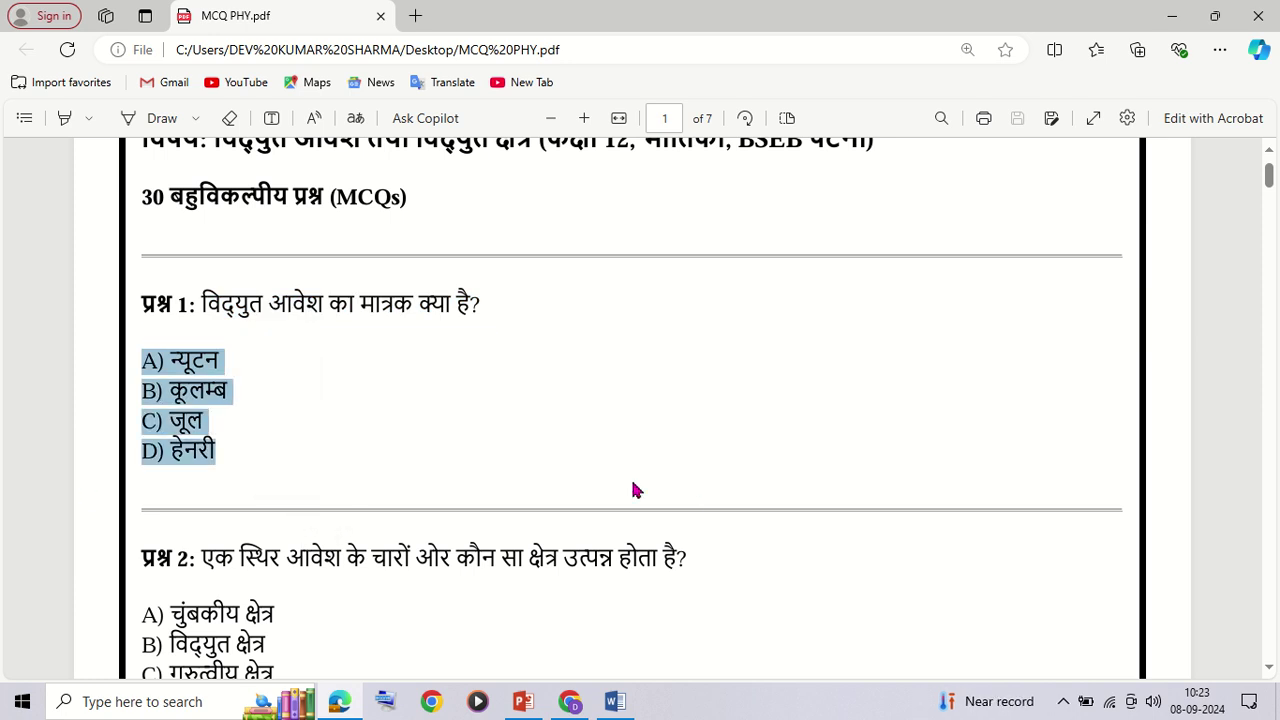
pyautogui.scroll(-2, 289, 517)
pyautogui.scroll(-3, 289, 508)
pyautogui.scroll(-2, 343, 323)
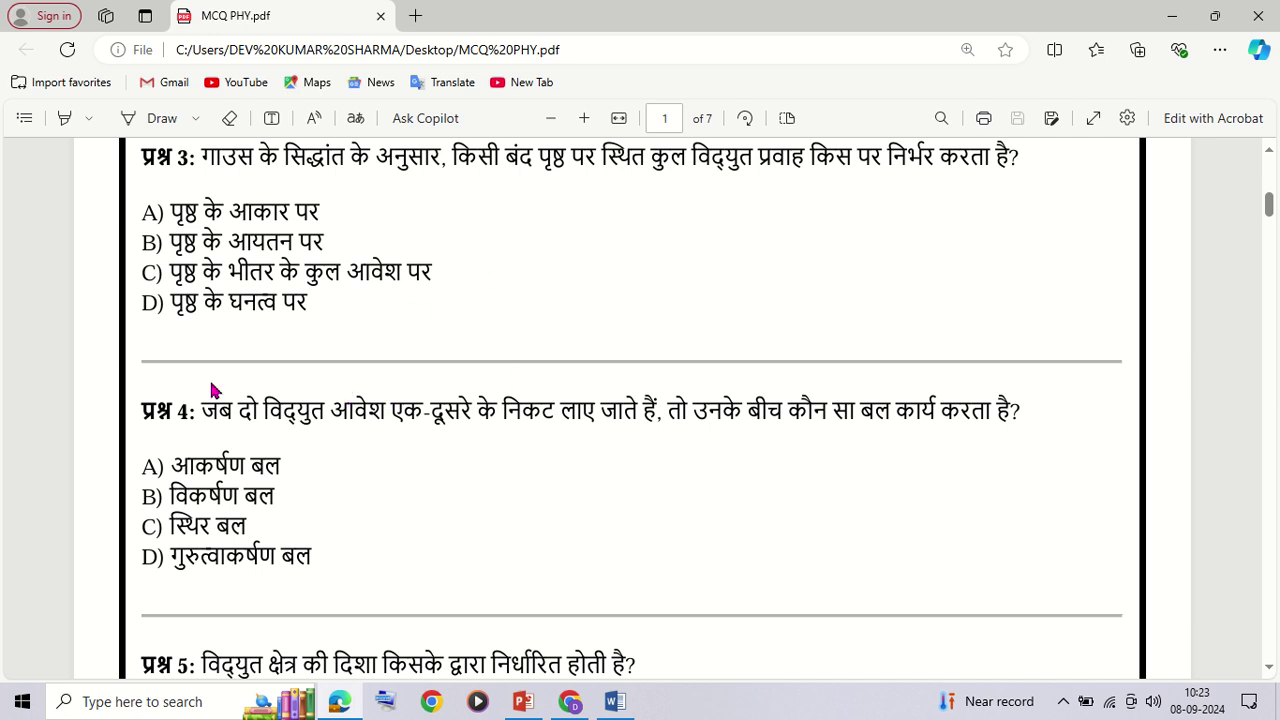
pyautogui.moveTo(199, 410)
pyautogui.mouseDown()
pyautogui.moveTo(463, 434)
pyautogui.moveTo(349, 486)
pyautogui.mouseUp()
pyautogui.click(340, 512)
pyautogui.click(1166, 10)
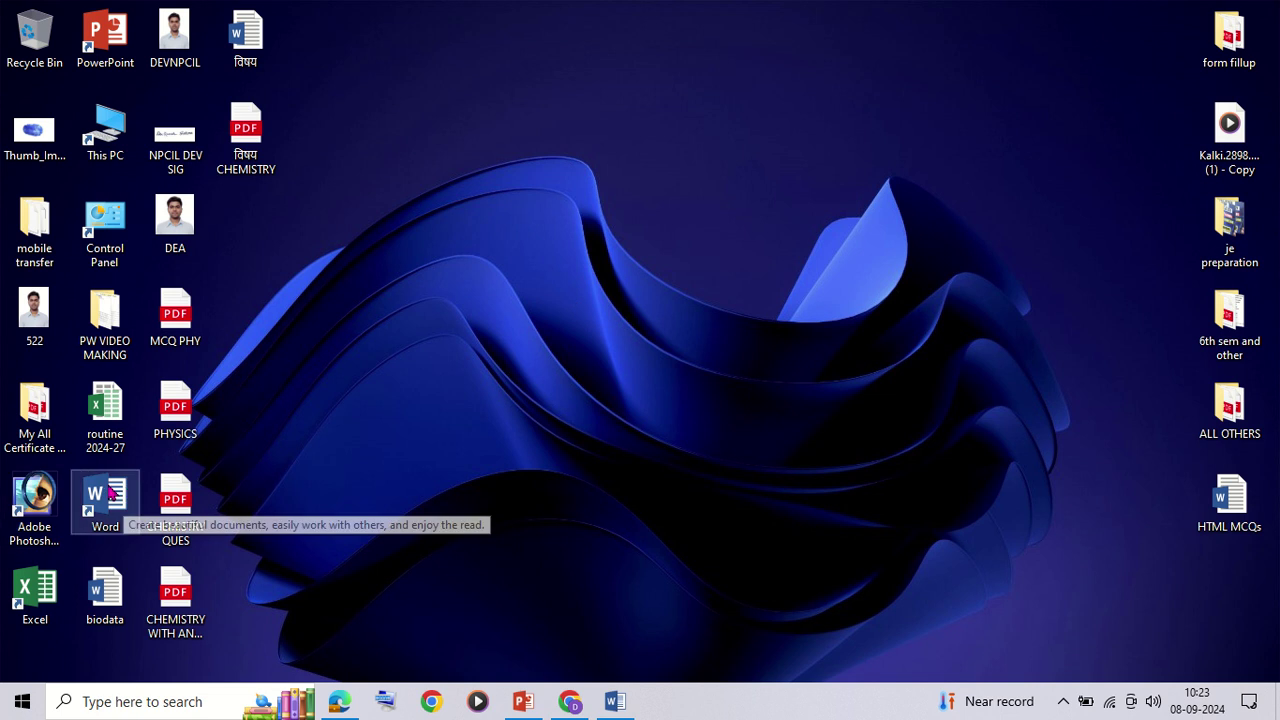
# Bring up blank Document1 in Word and apply Narrow (1.27 cm) page margins.
pyautogui.click(615, 701)
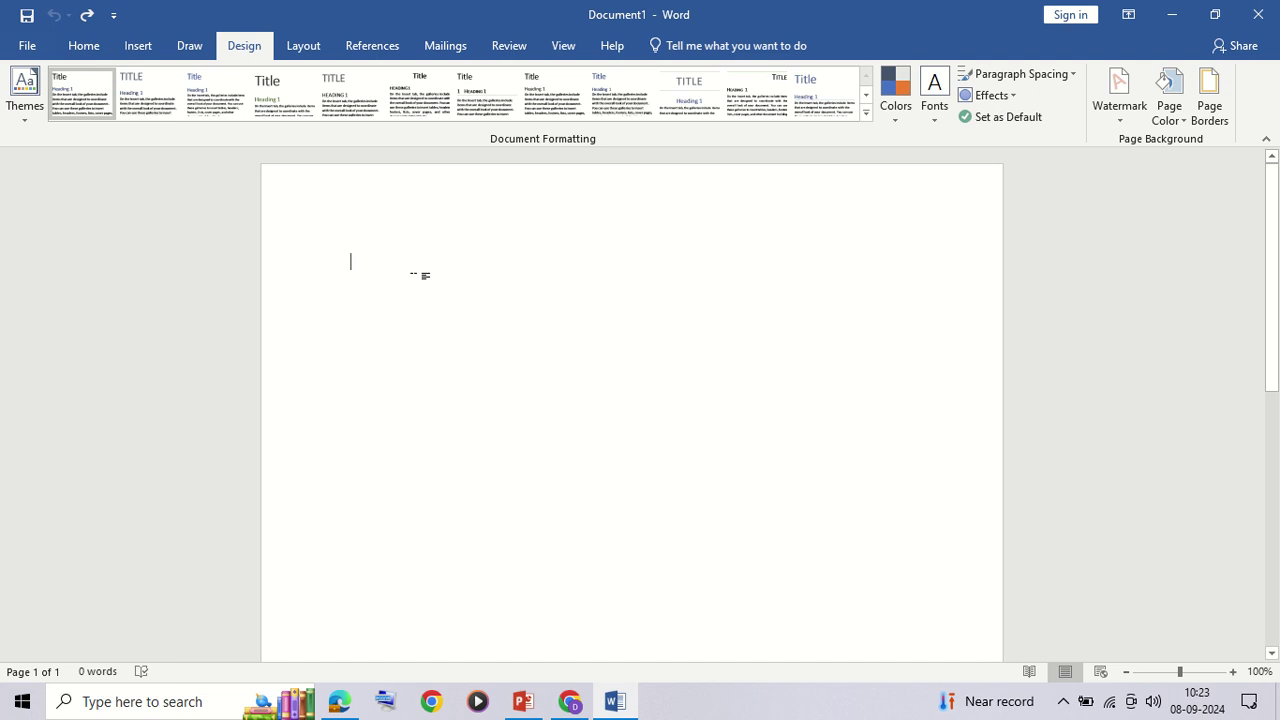
pyautogui.click(303, 50)
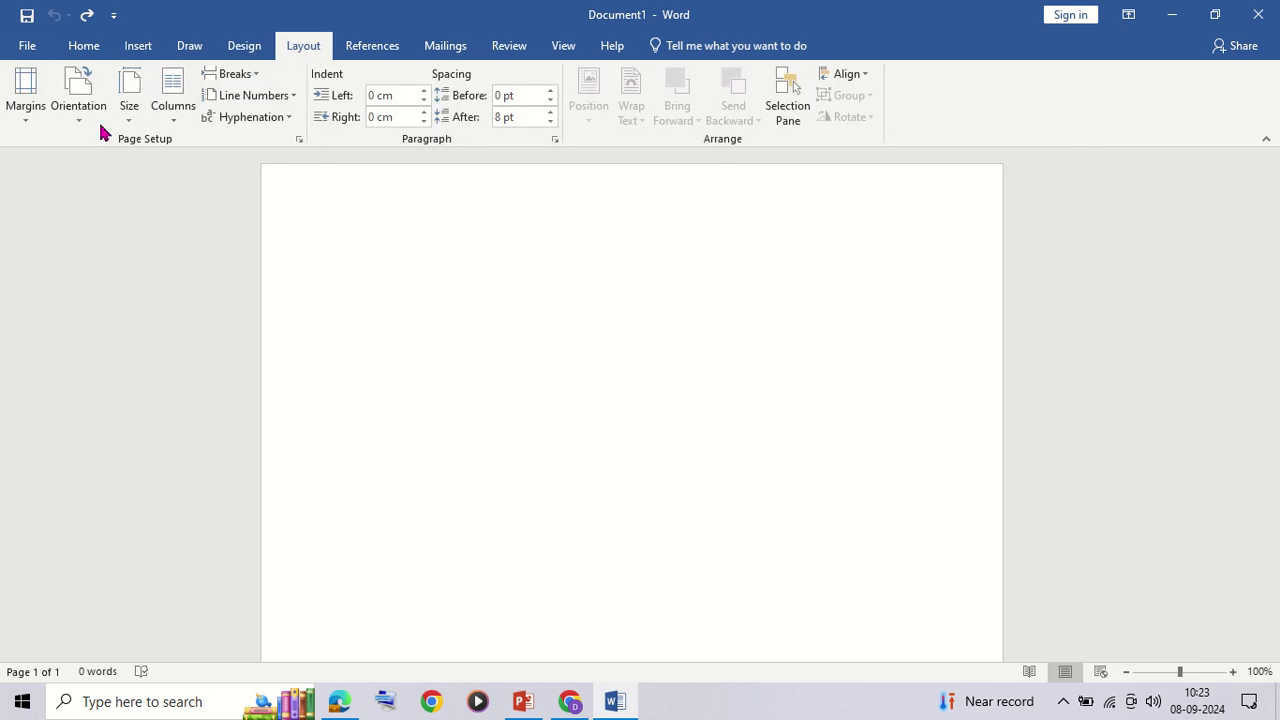
pyautogui.click(34, 125)
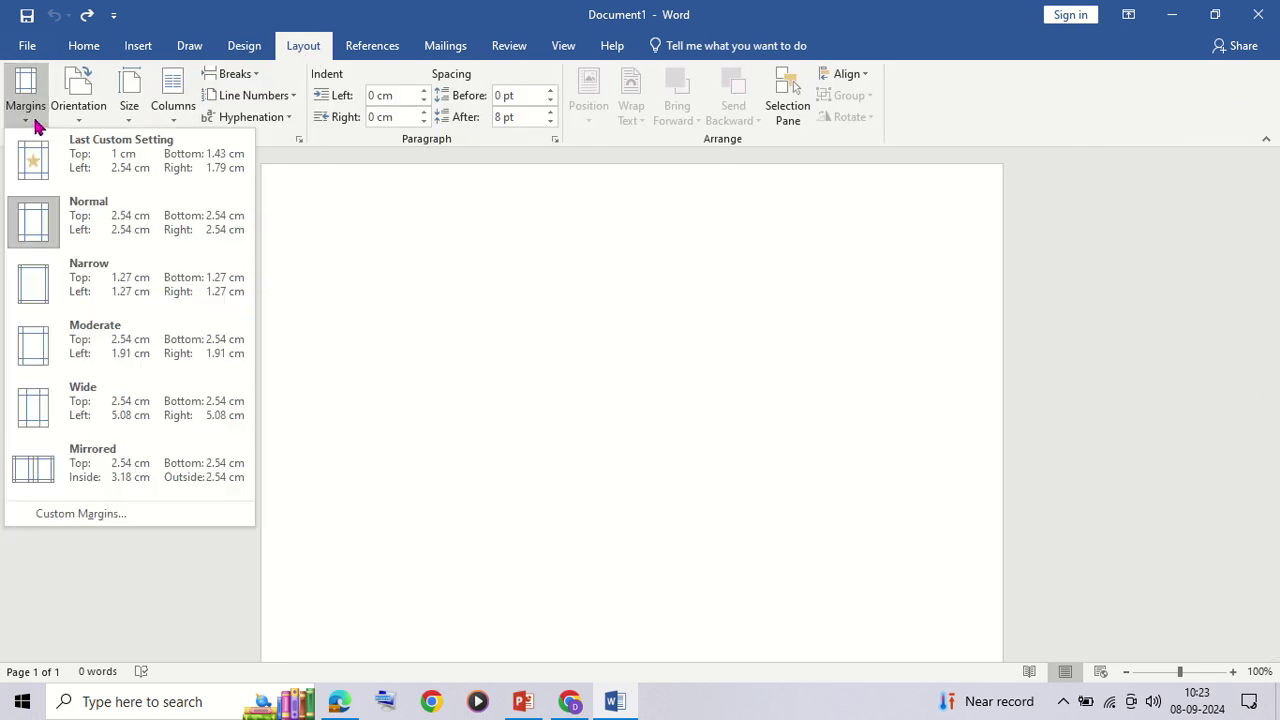
pyautogui.click(103, 268)
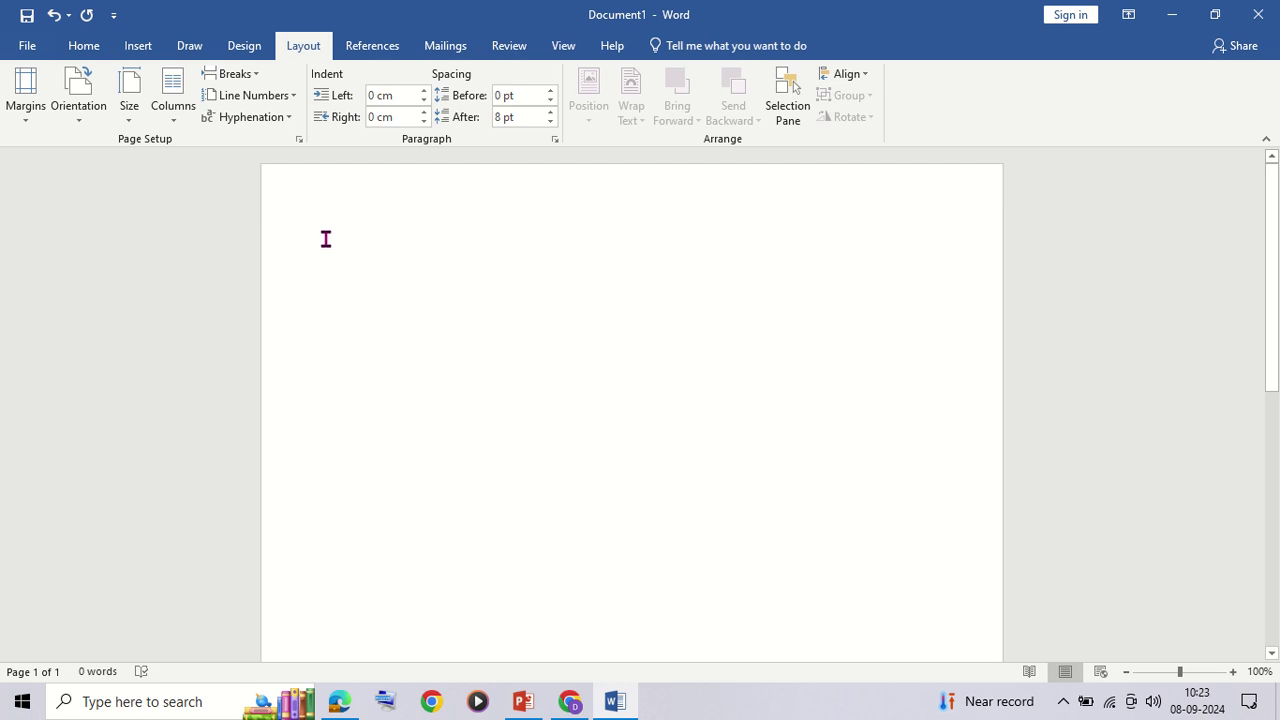
pyautogui.click(232, 48)
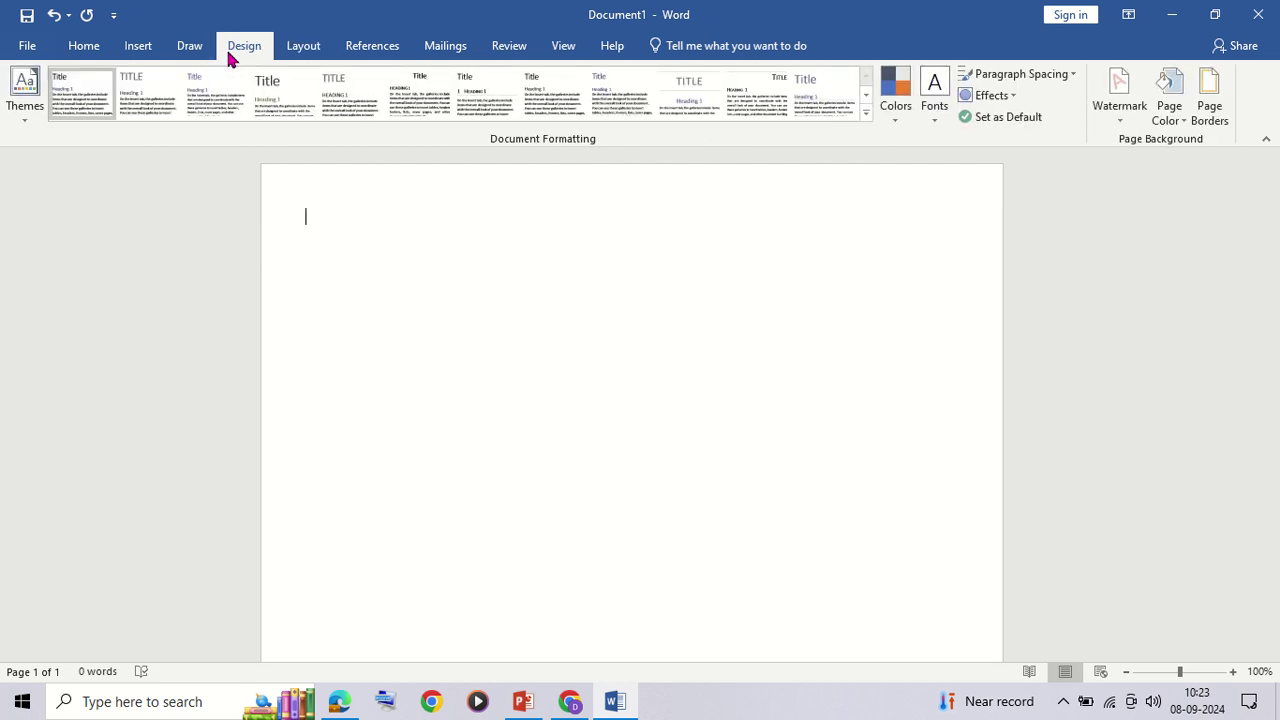
# Add a 3 pt black Box page border applied to the whole document.
pyautogui.click(1206, 117)
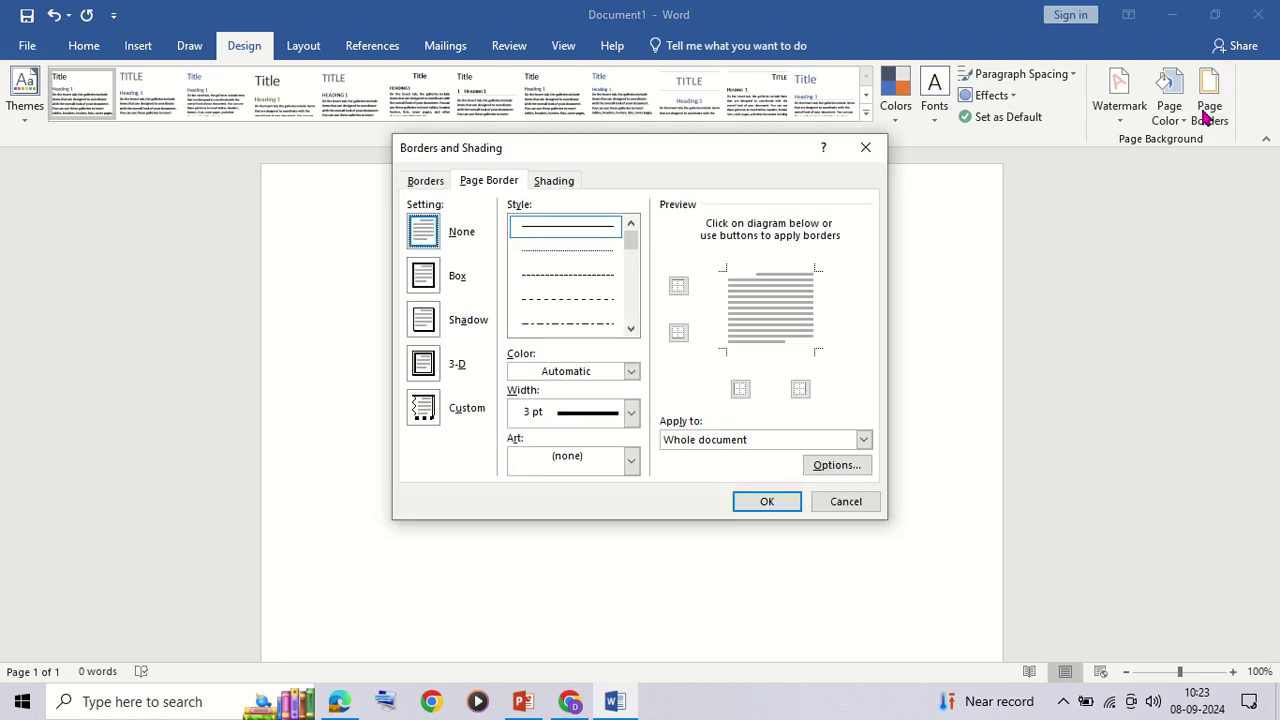
pyautogui.click(421, 277)
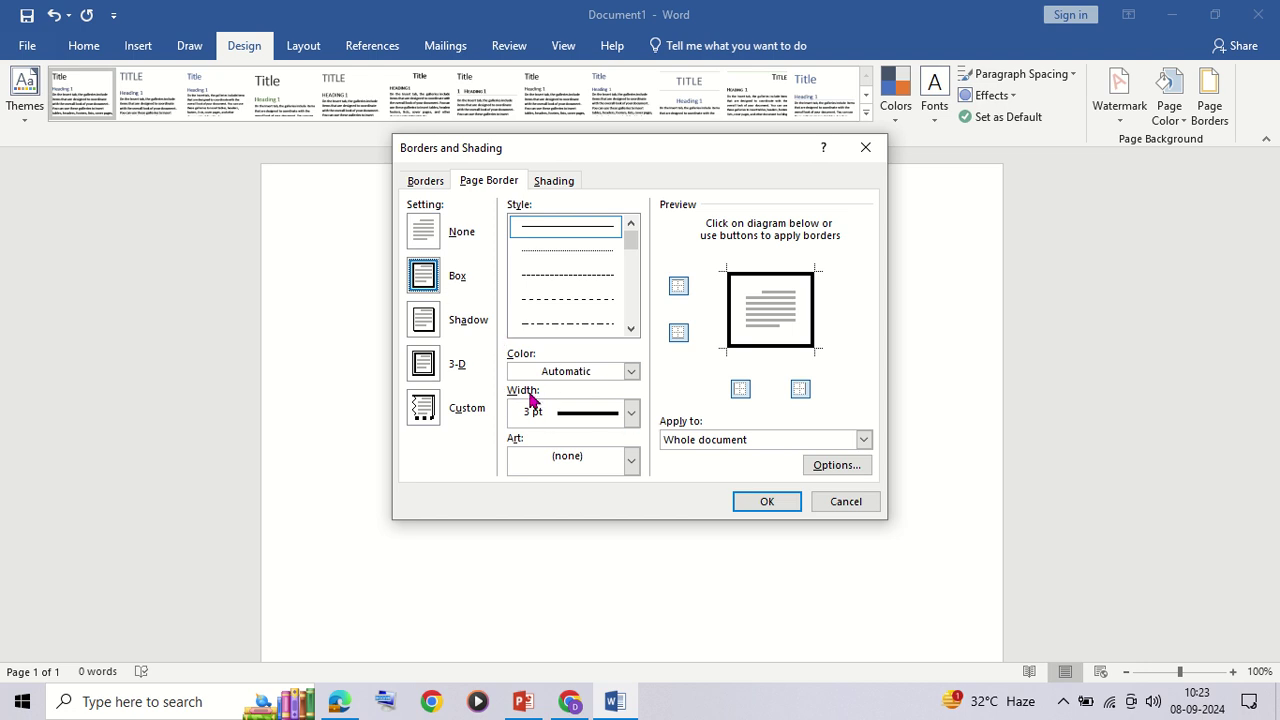
pyautogui.click(632, 413)
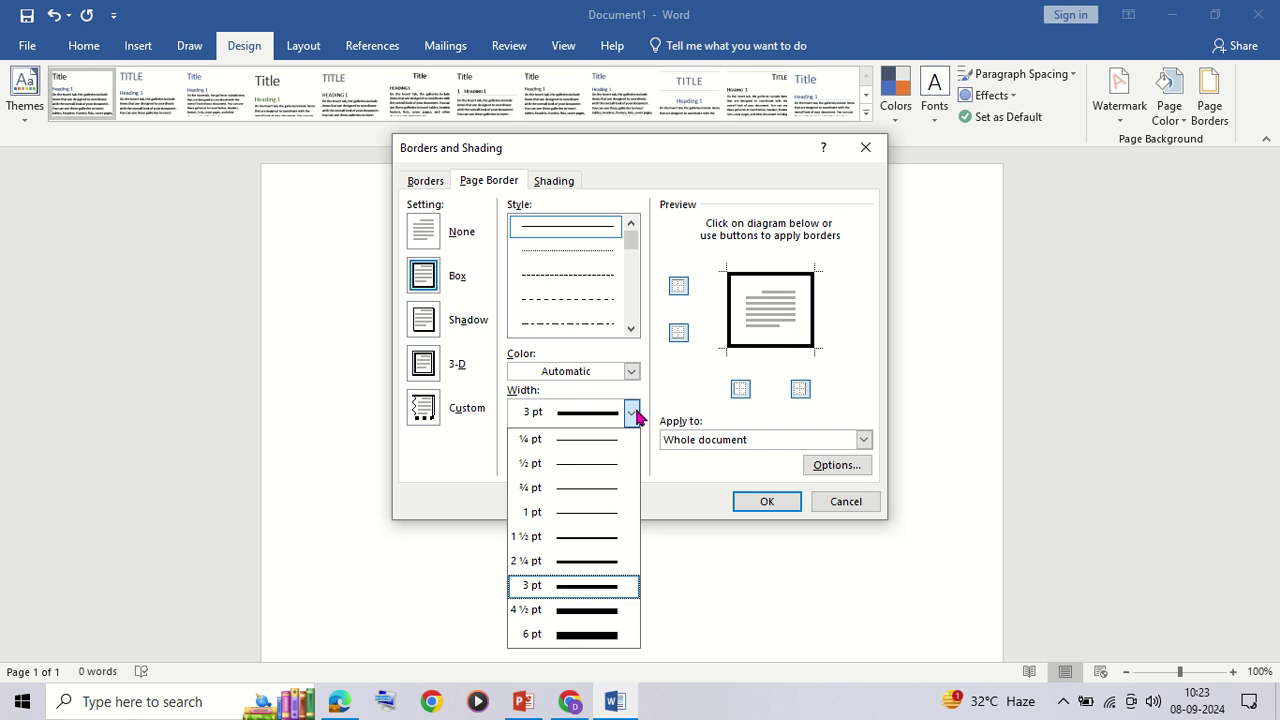
pyautogui.click(586, 590)
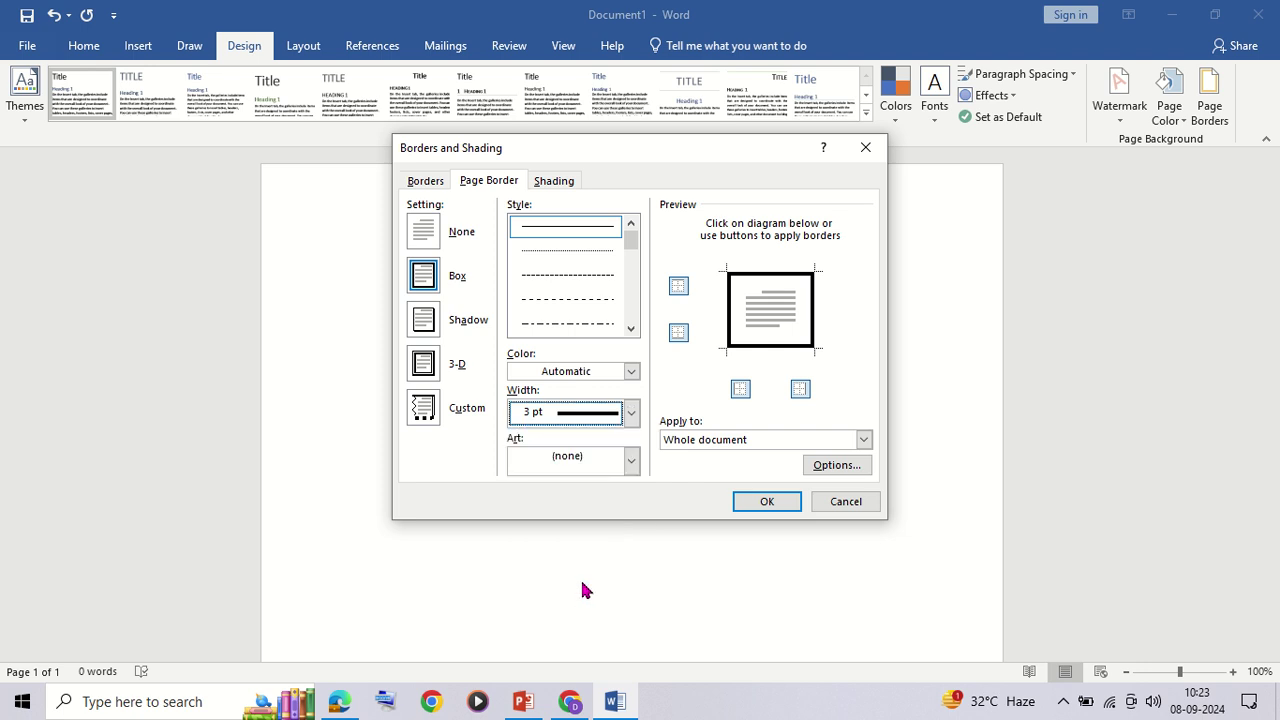
pyautogui.click(748, 504)
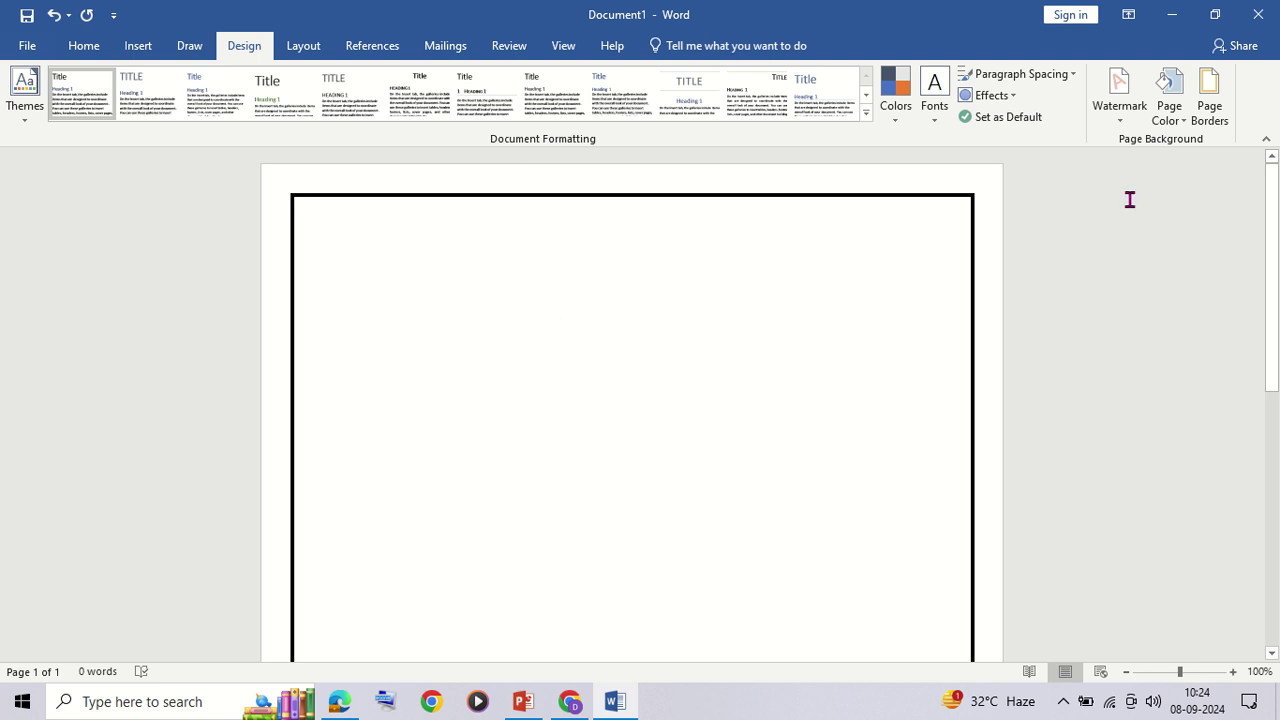
# Set the page colour to Yellow, then switch to the Class 12 Physics MCQ web page in Chrome.
pyautogui.click(1182, 122)
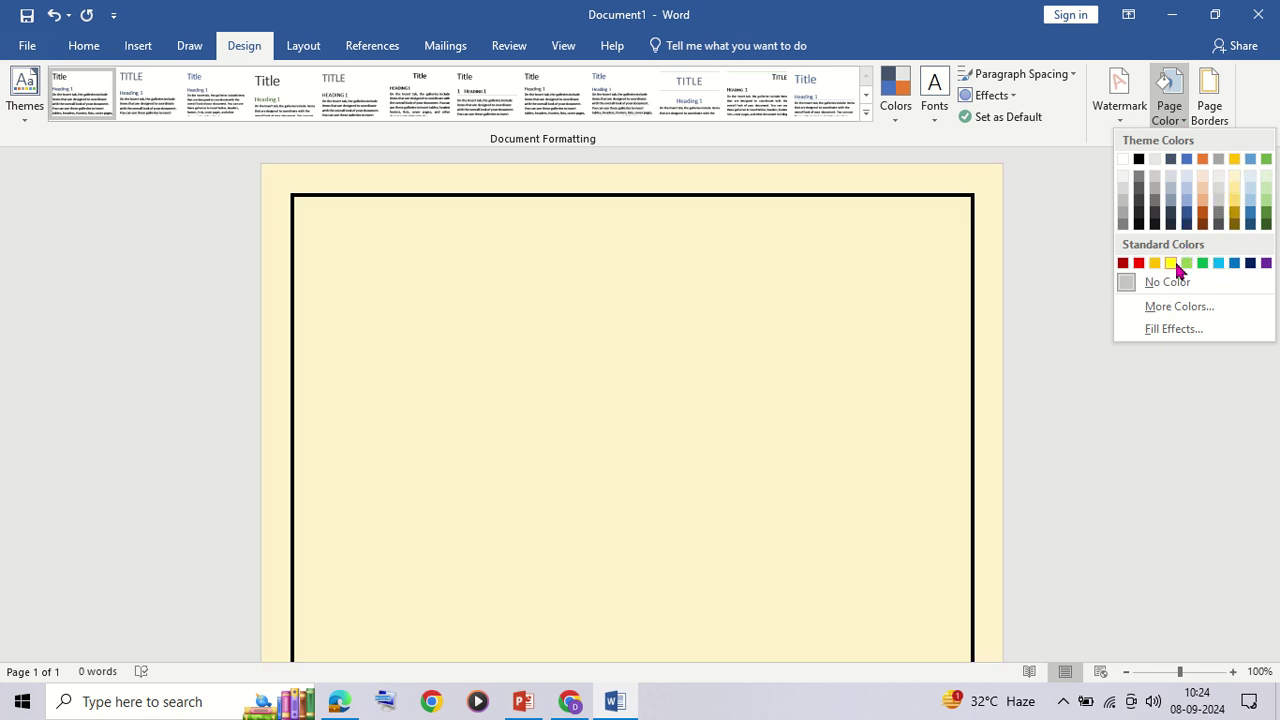
pyautogui.click(1171, 263)
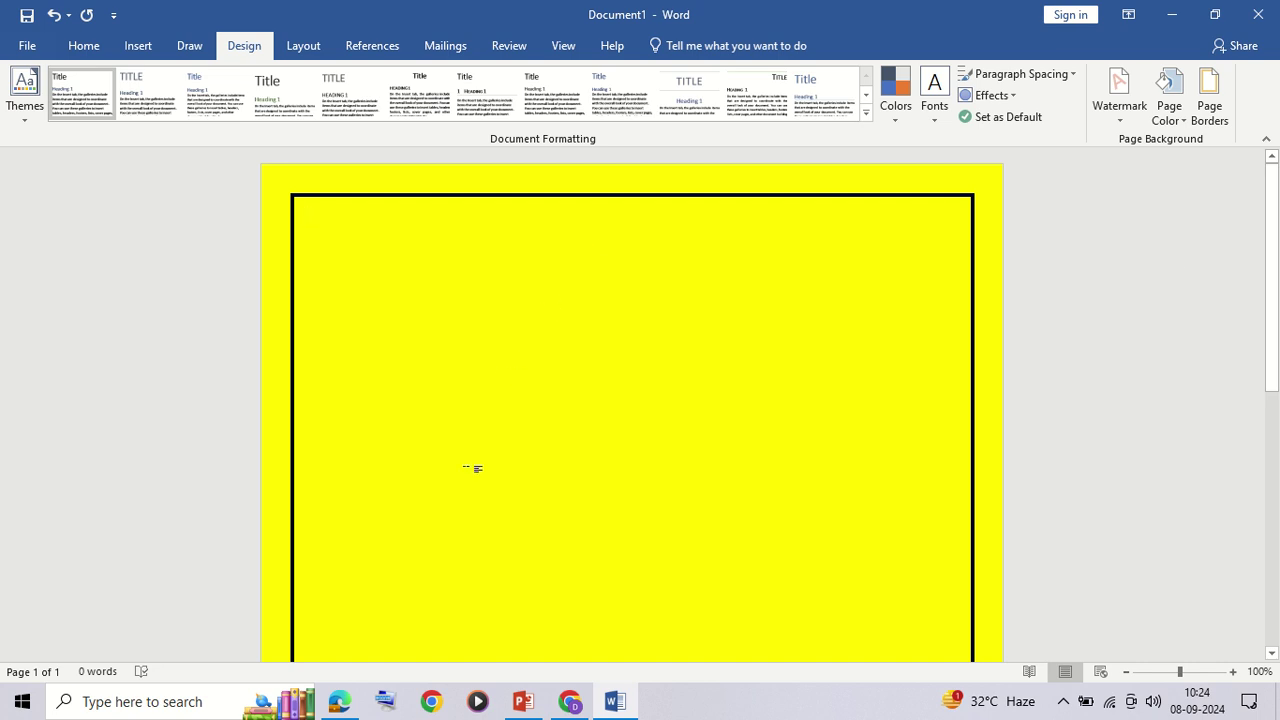
pyautogui.click(569, 701)
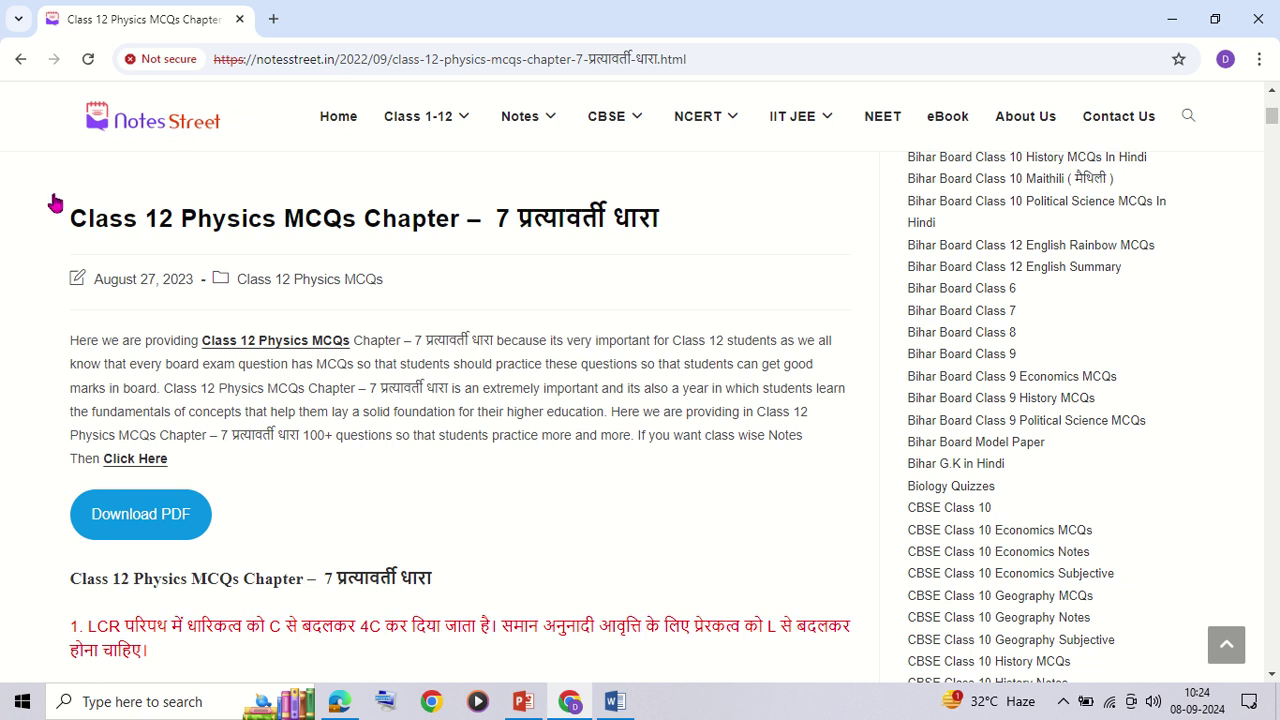
# In a new tab, rerun the search 'class 12 physics chapter 4 mcq in hindi' and skim the results.
pyautogui.click(274, 20)
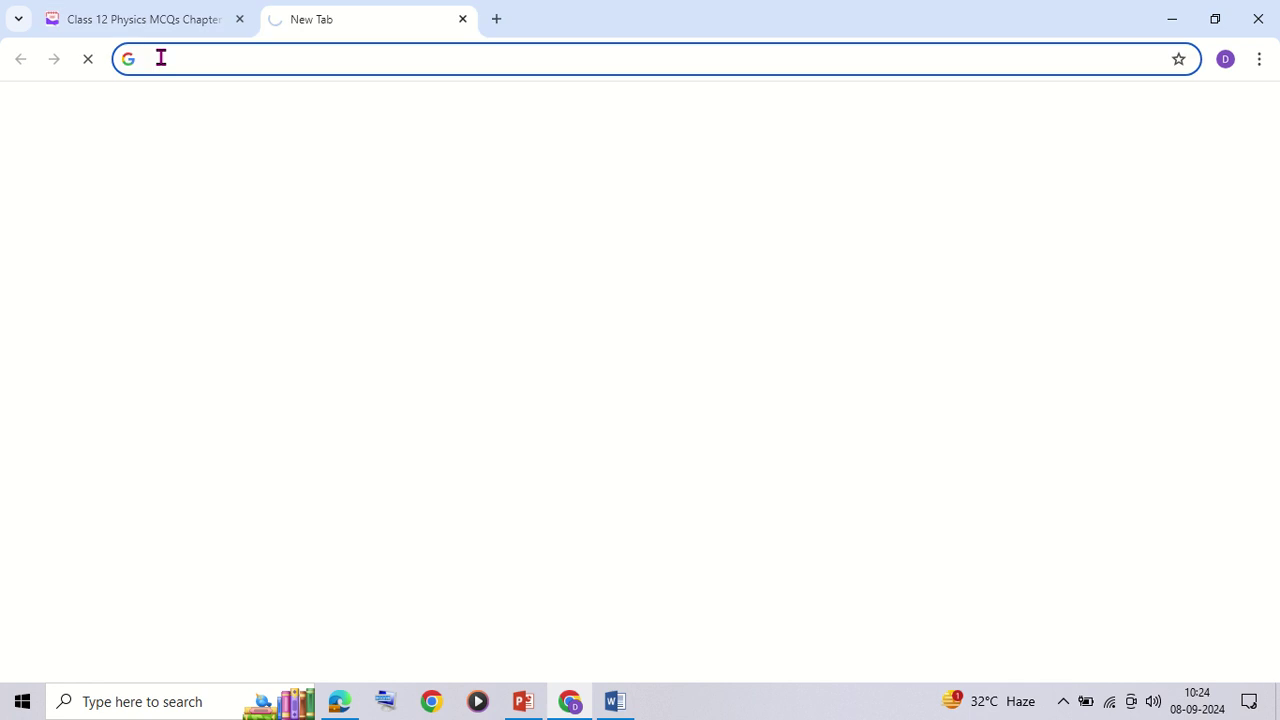
pyautogui.click(170, 60)
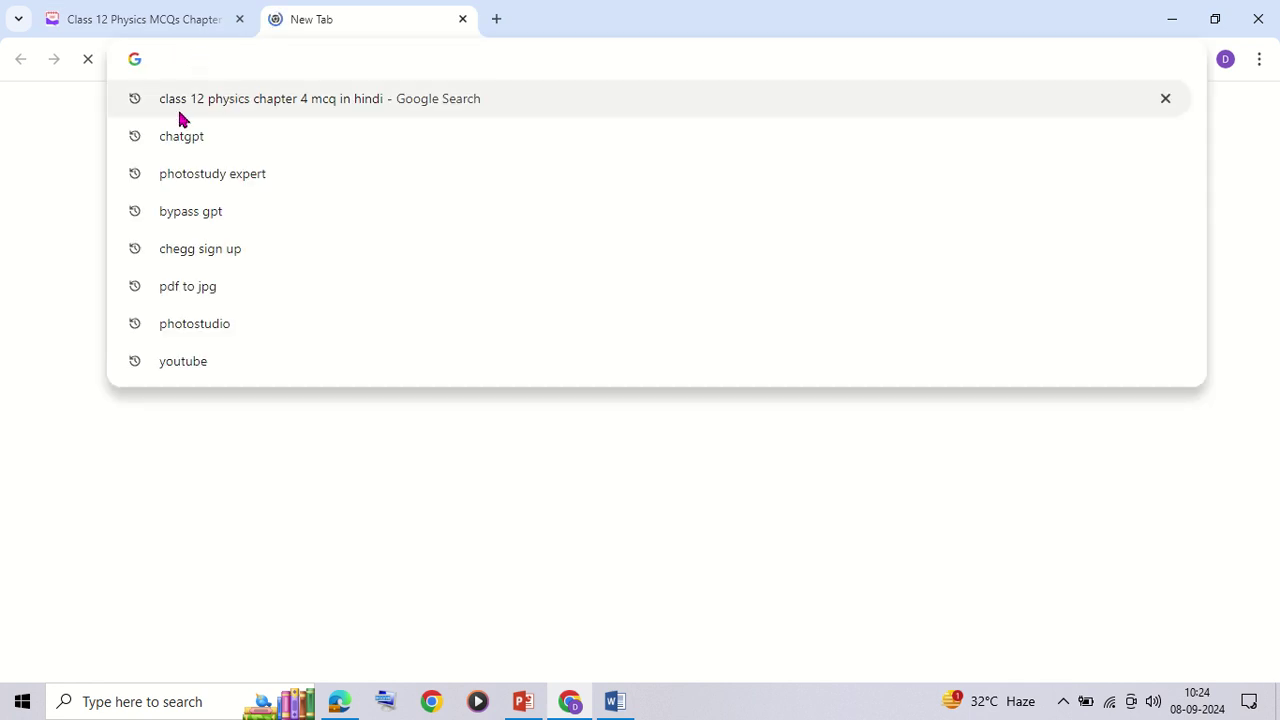
pyautogui.click(305, 108)
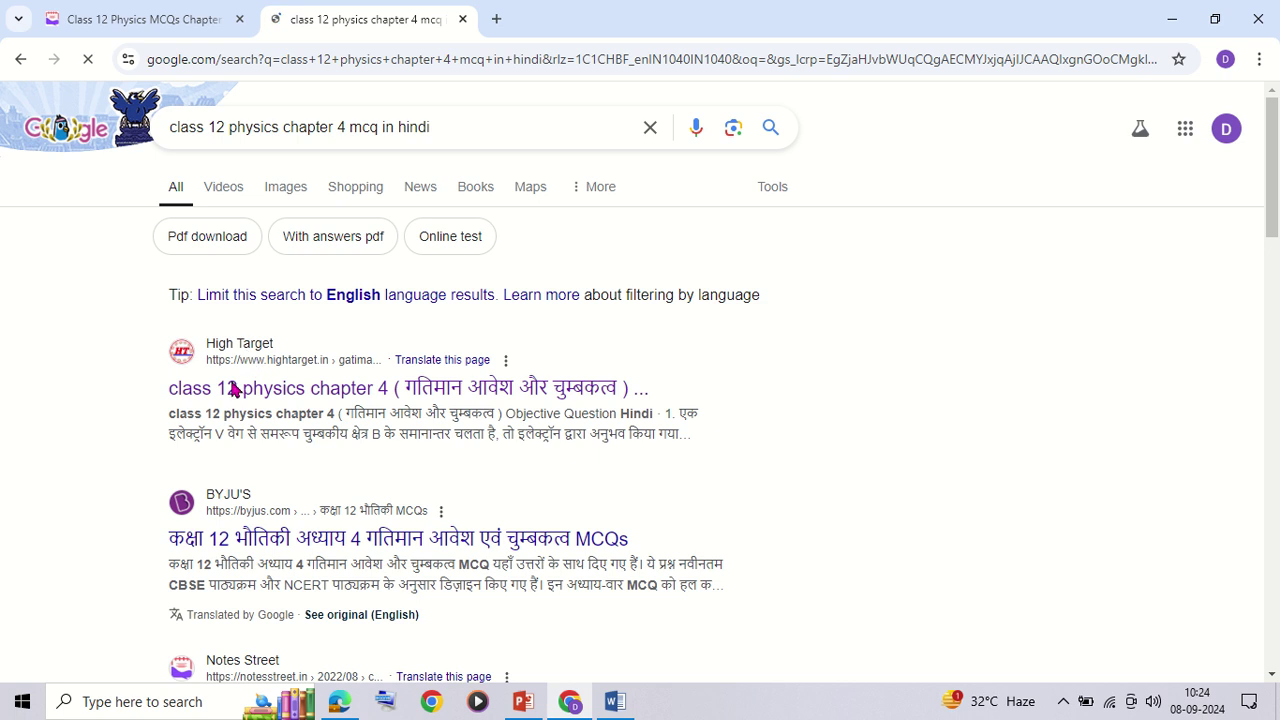
pyautogui.scroll(-2, 236, 392)
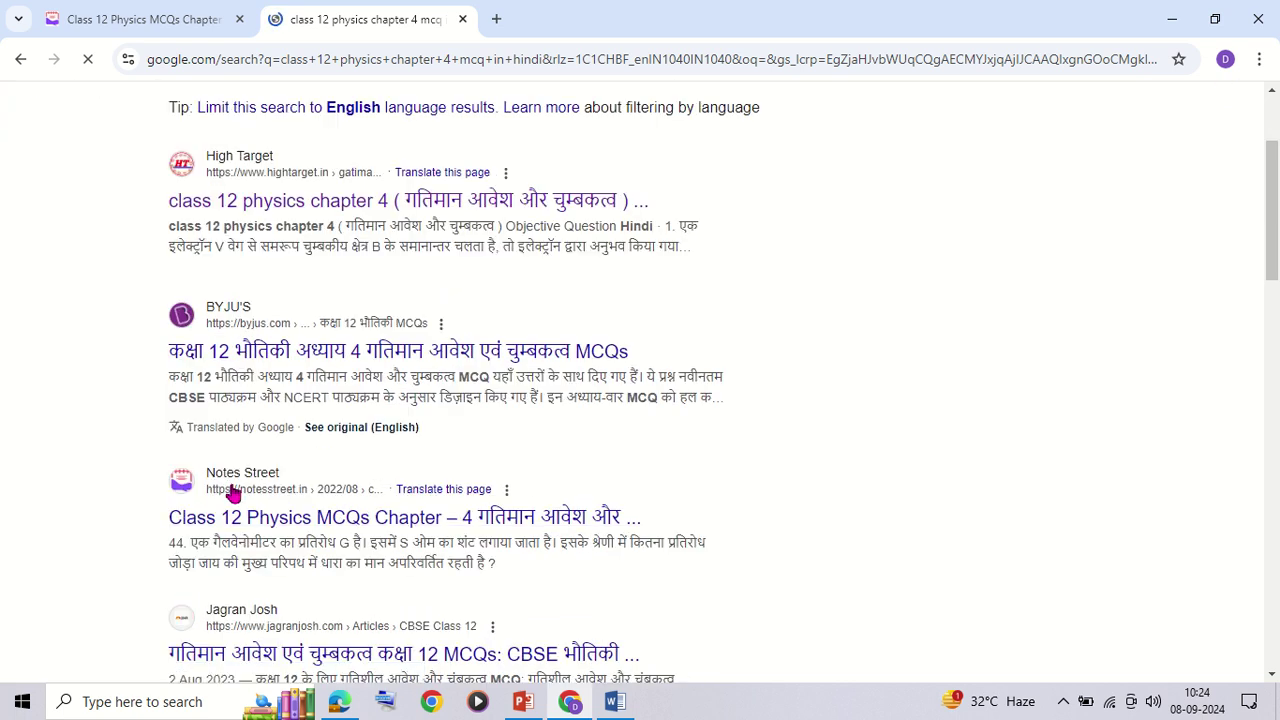
pyautogui.scroll(2, 345, 515)
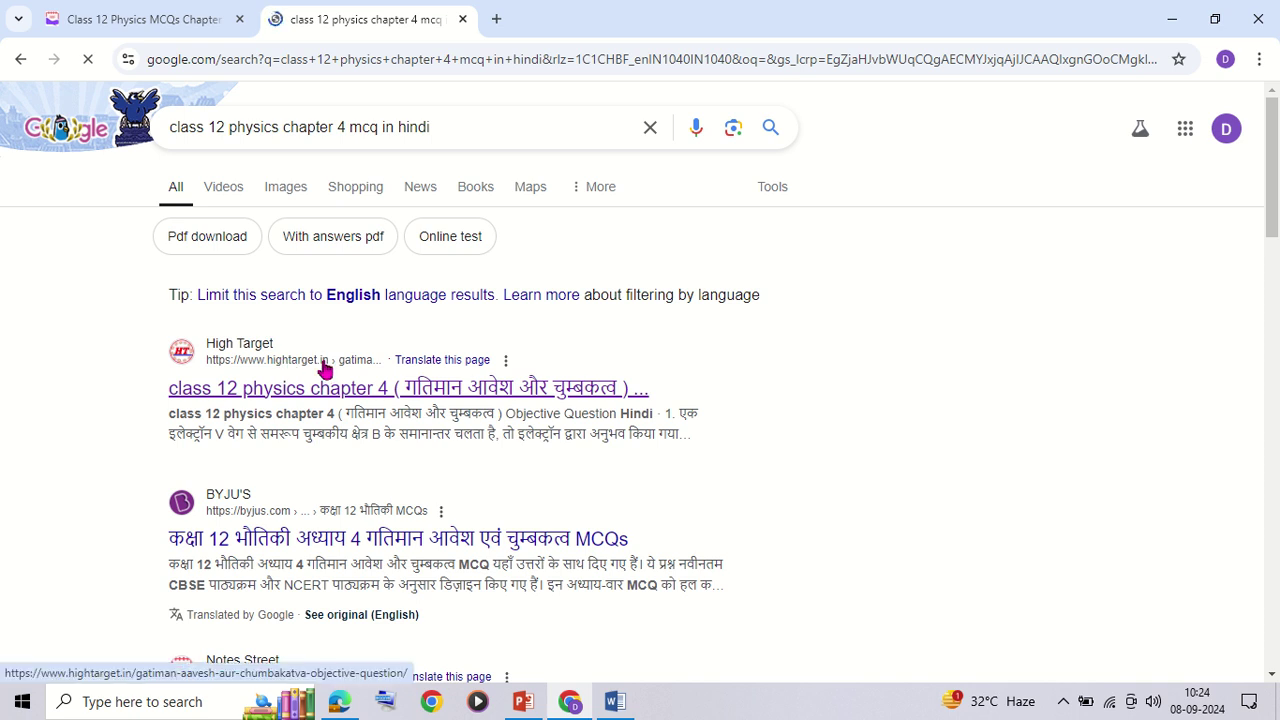
pyautogui.scroll(-1, 330, 368)
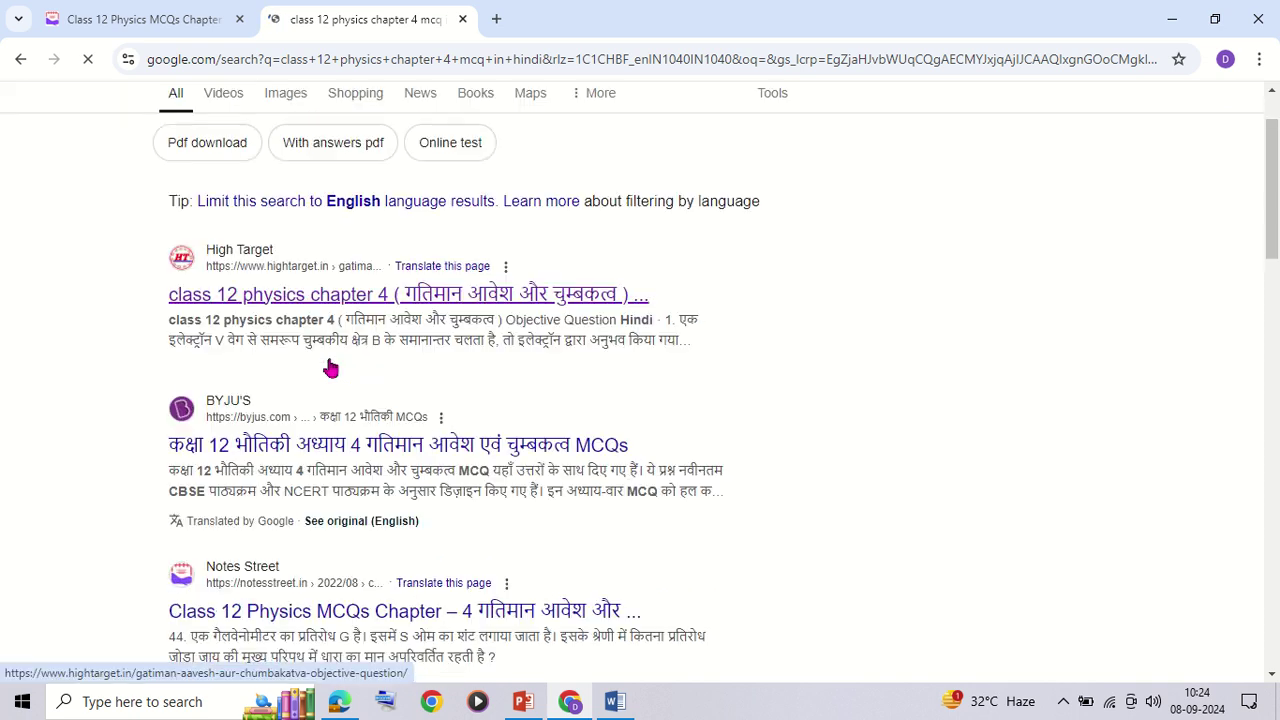
pyautogui.scroll(1, 342, 393)
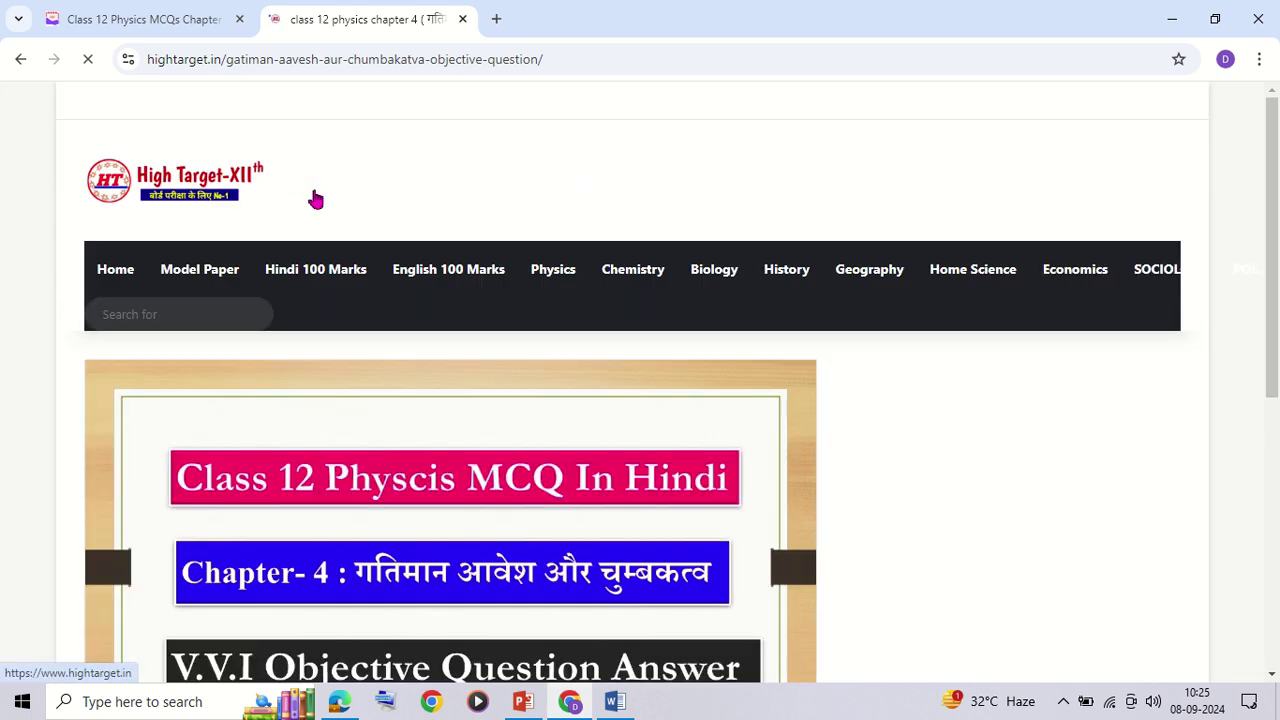
# Close the bottom ad bar and scroll the High Target article down to question 2.
pyautogui.scroll(-2, 226, 308)
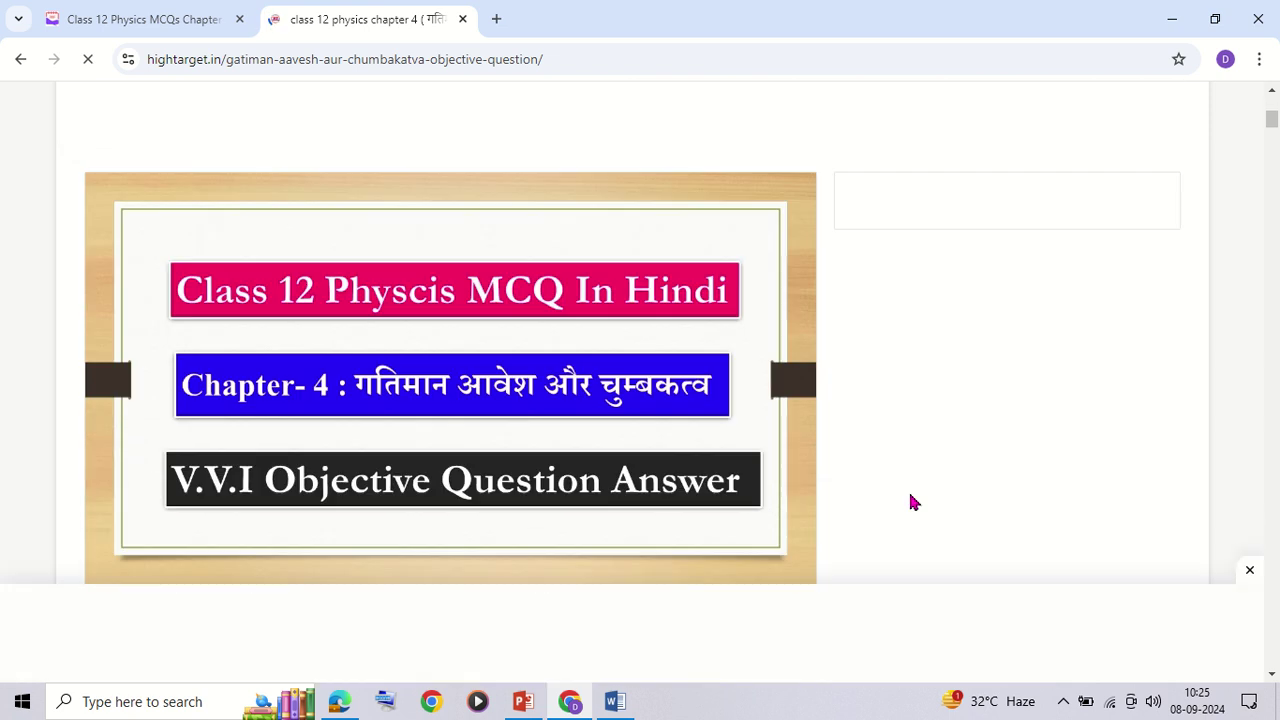
pyautogui.click(1250, 571)
pyautogui.scroll(-2, 510, 428)
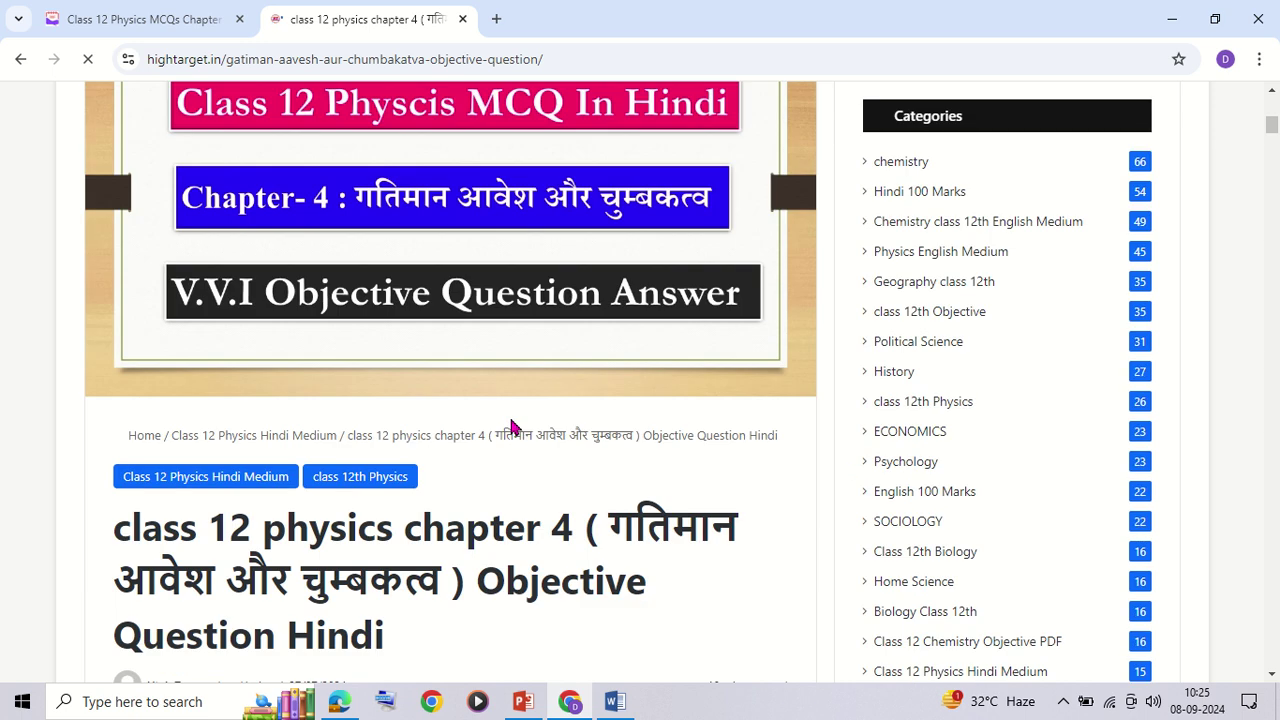
pyautogui.scroll(-4, 510, 428)
pyautogui.scroll(-2, 510, 428)
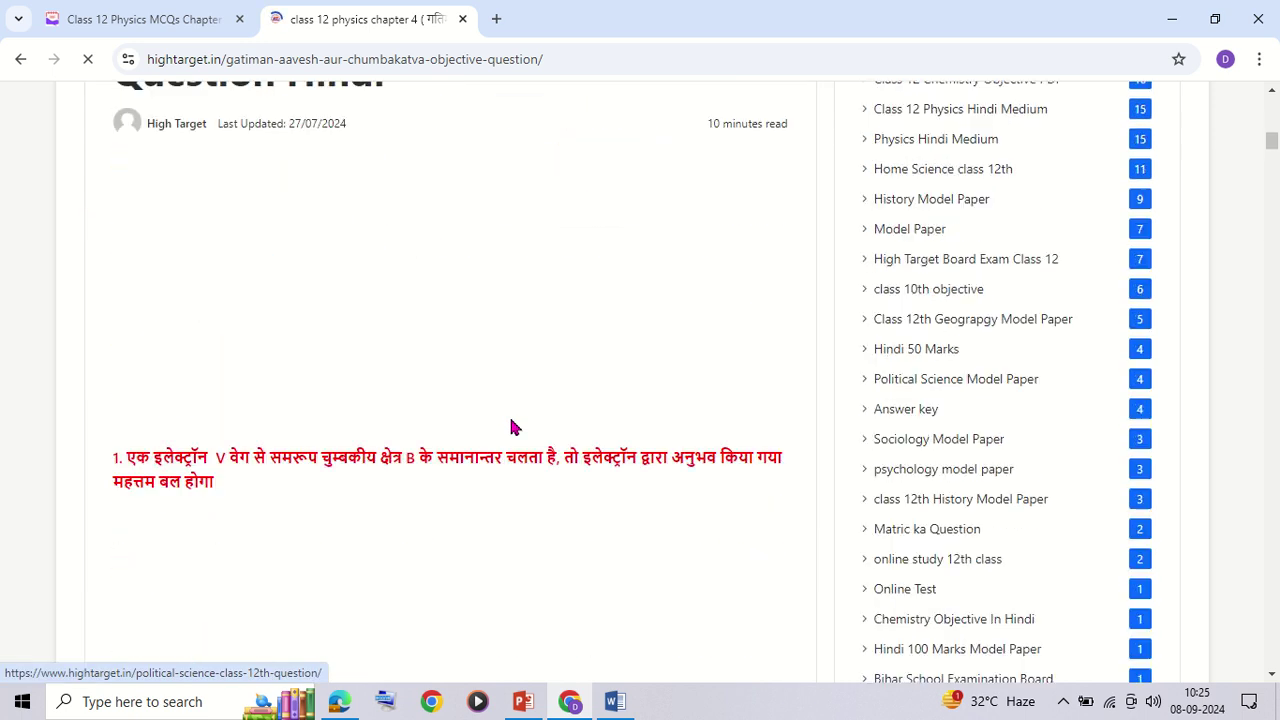
pyautogui.scroll(-2, 510, 428)
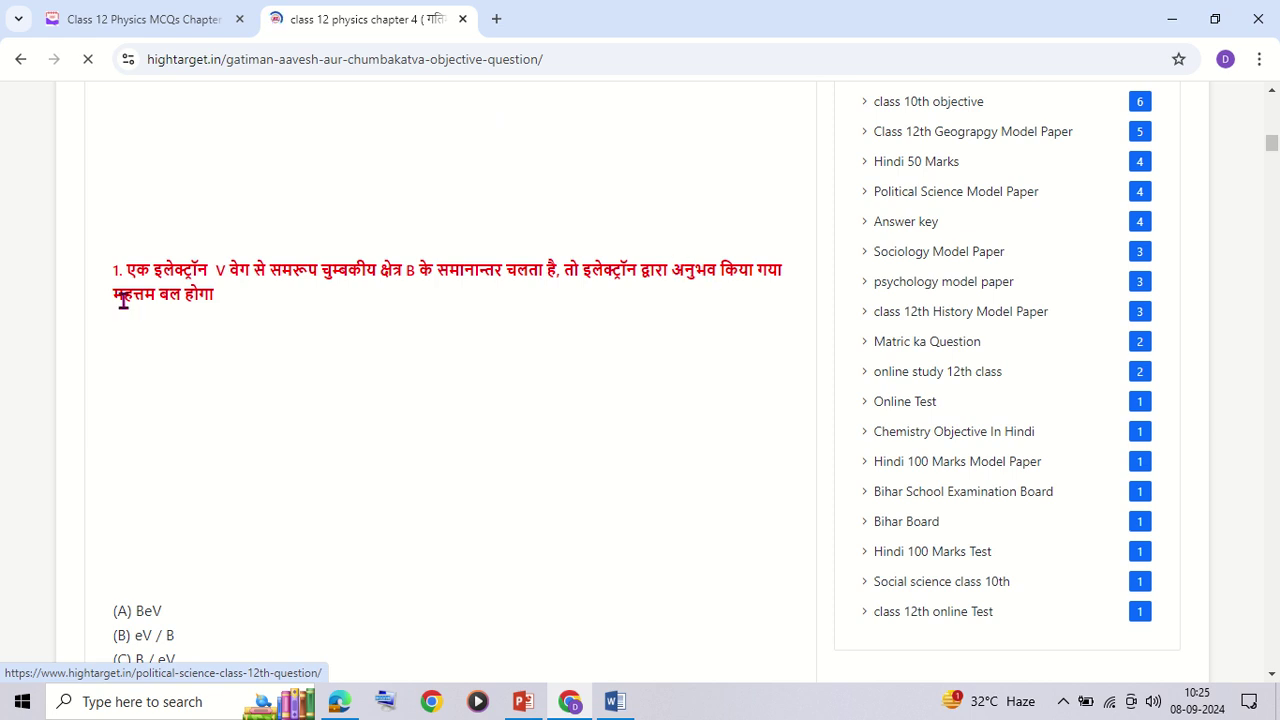
pyautogui.scroll(-2, 166, 320)
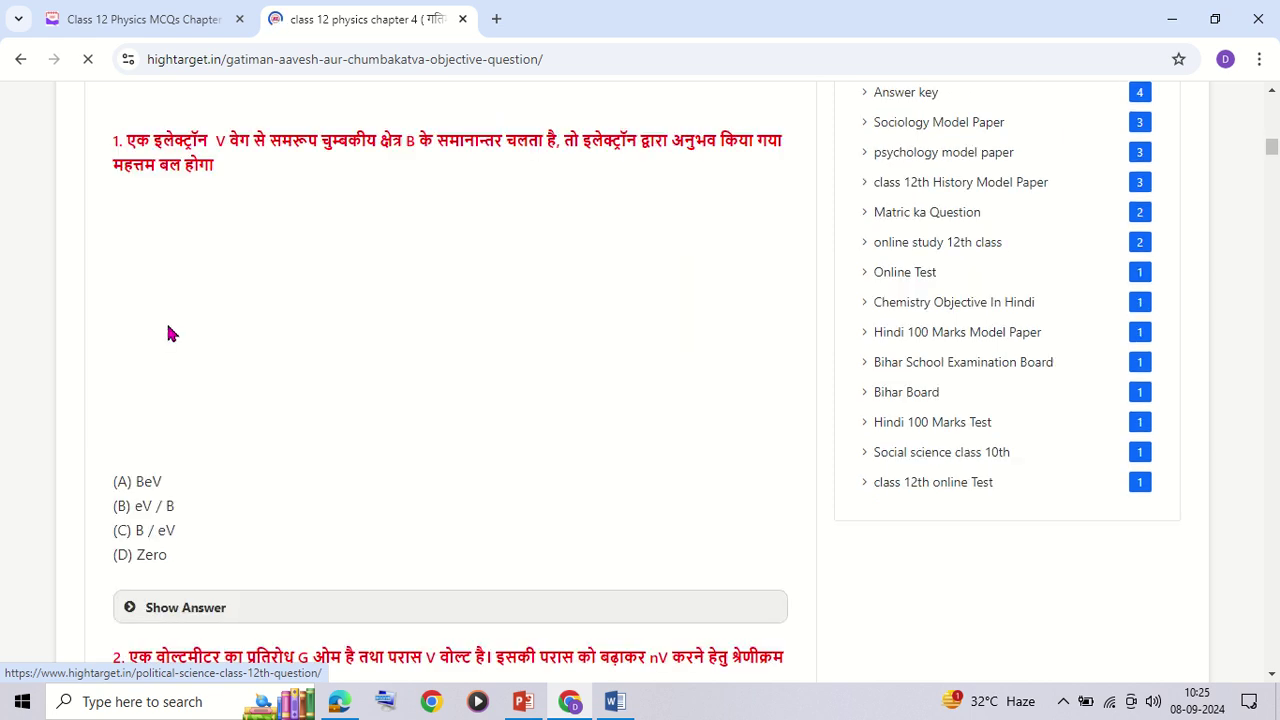
pyautogui.scroll(-3, 67, 323)
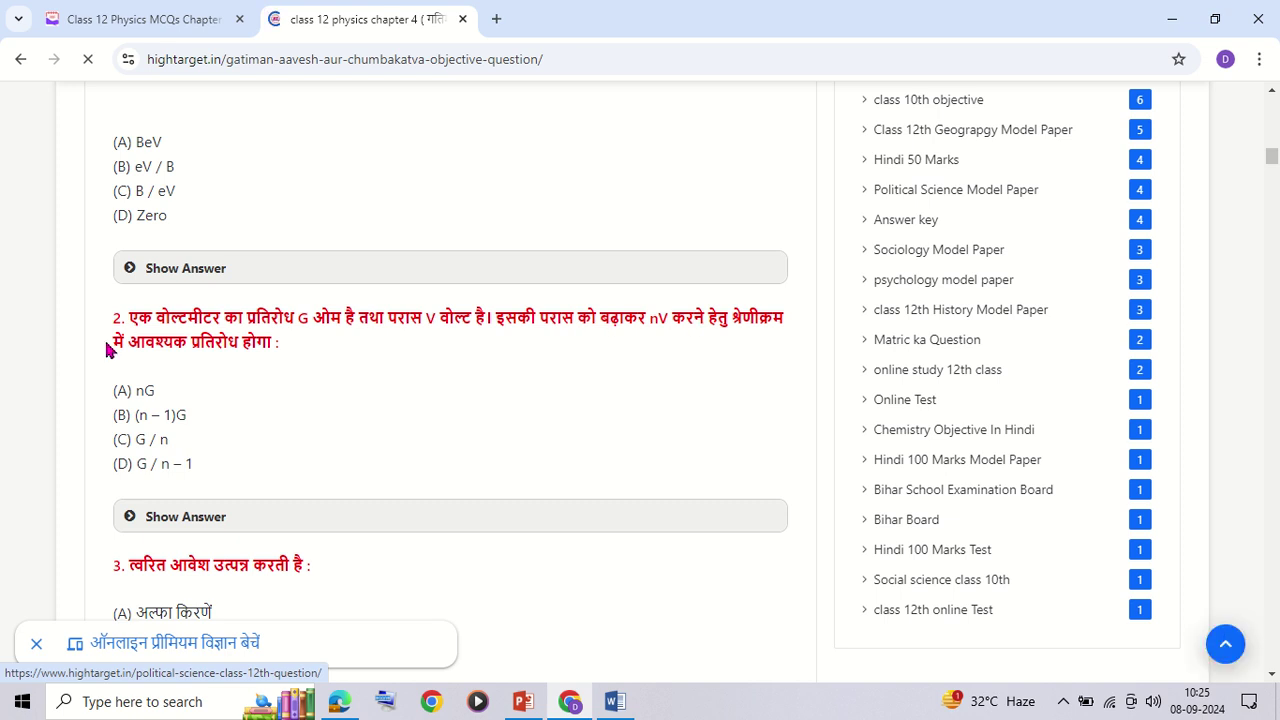
pyautogui.scroll(-9, 363, 405)
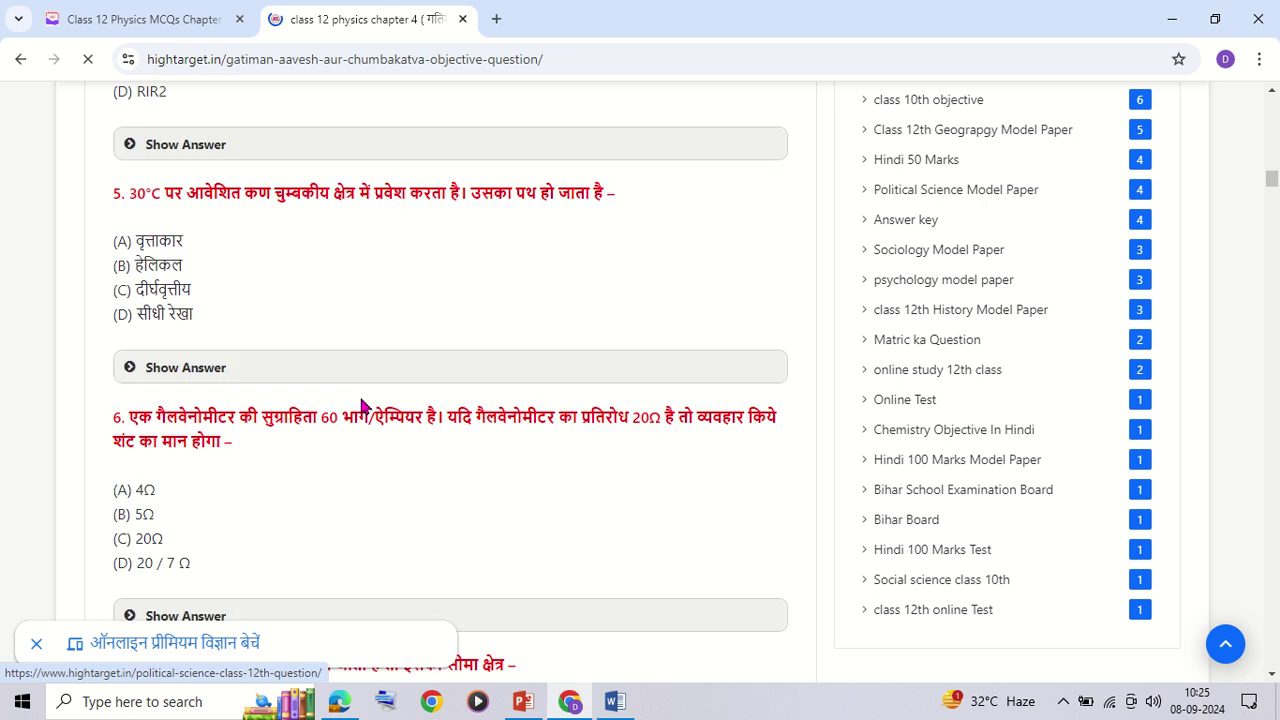
pyautogui.scroll(9, 363, 405)
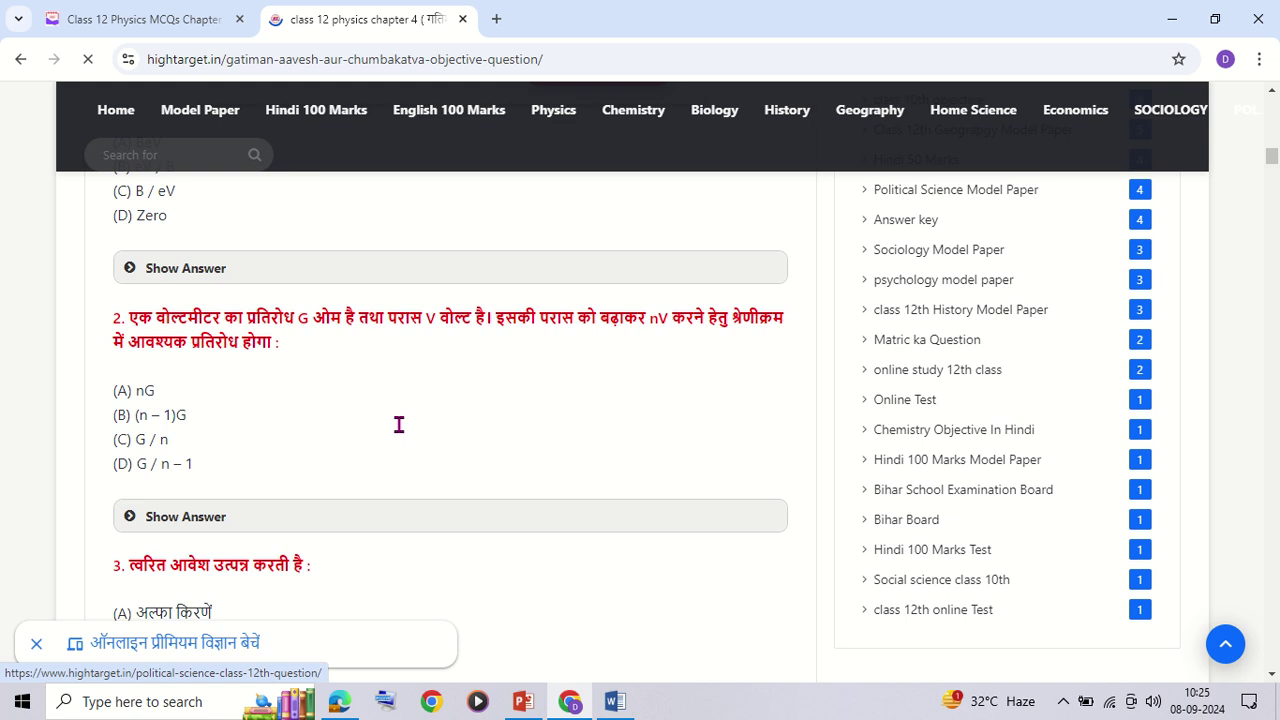
pyautogui.scroll(2, 398, 425)
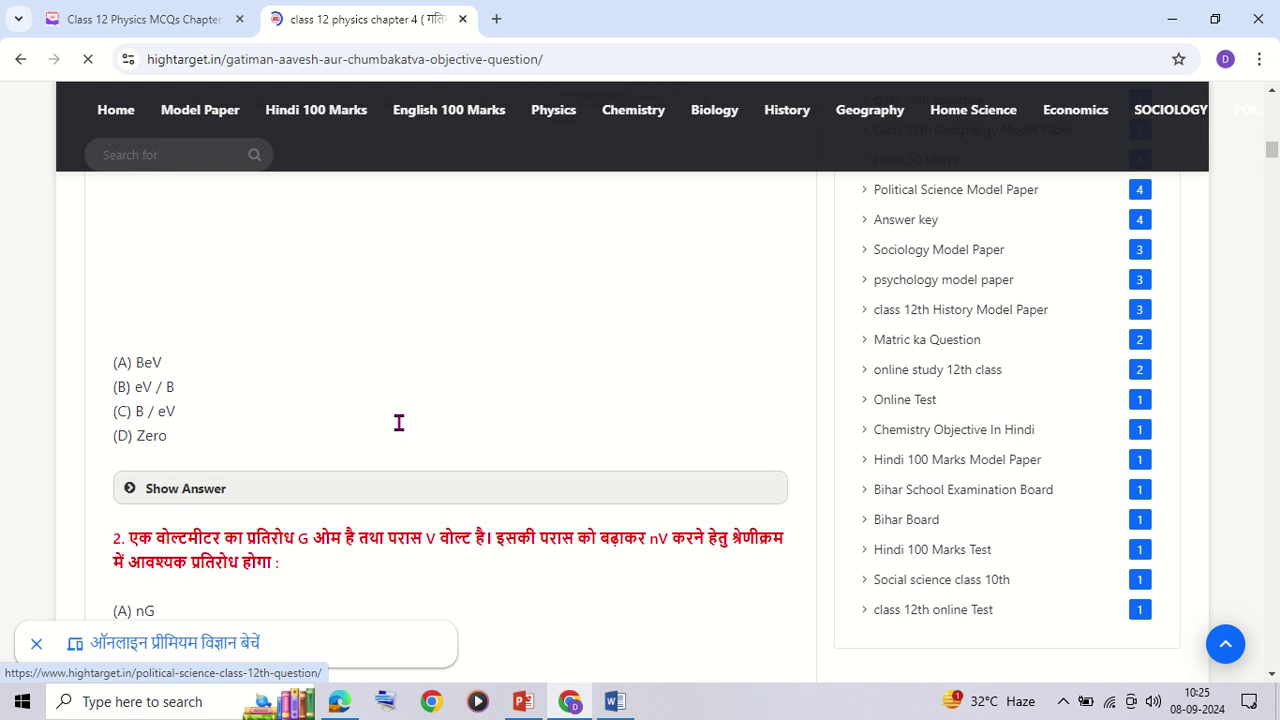
pyautogui.scroll(-3, 398, 423)
pyautogui.scroll(-1, 398, 423)
pyautogui.scroll(-1, 398, 428)
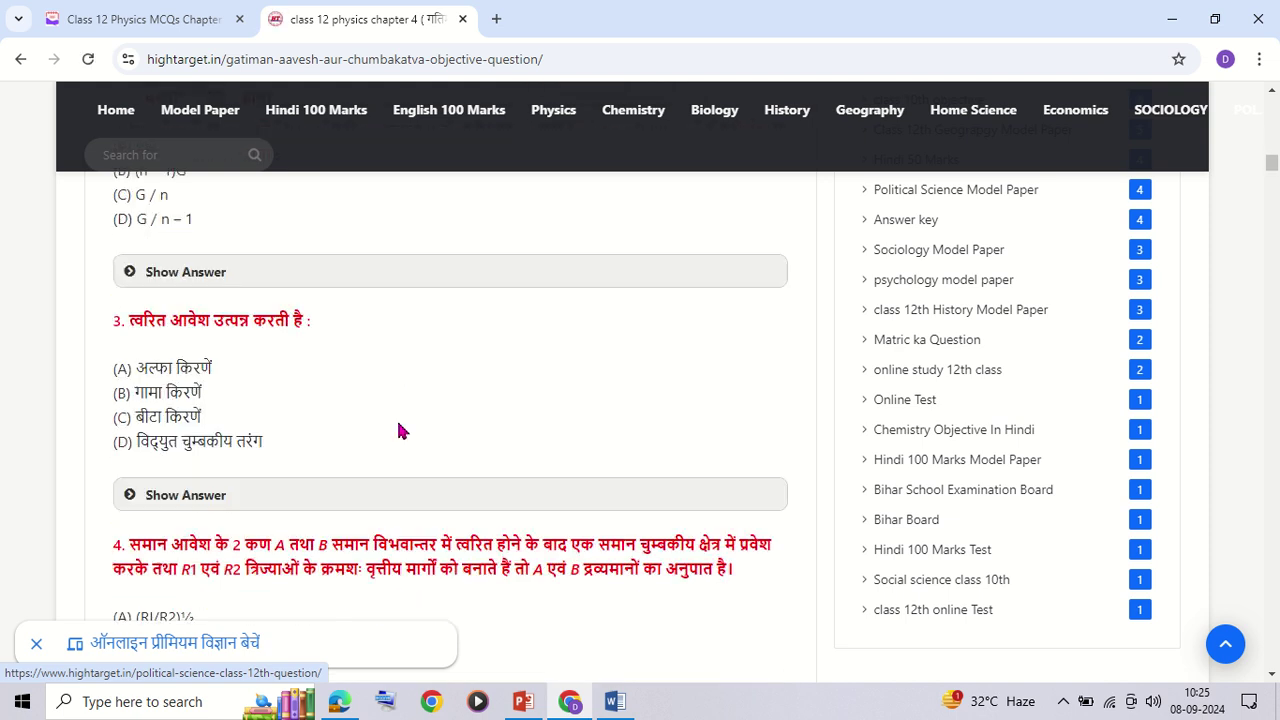
pyautogui.scroll(1, 398, 428)
pyautogui.scroll(2, 398, 428)
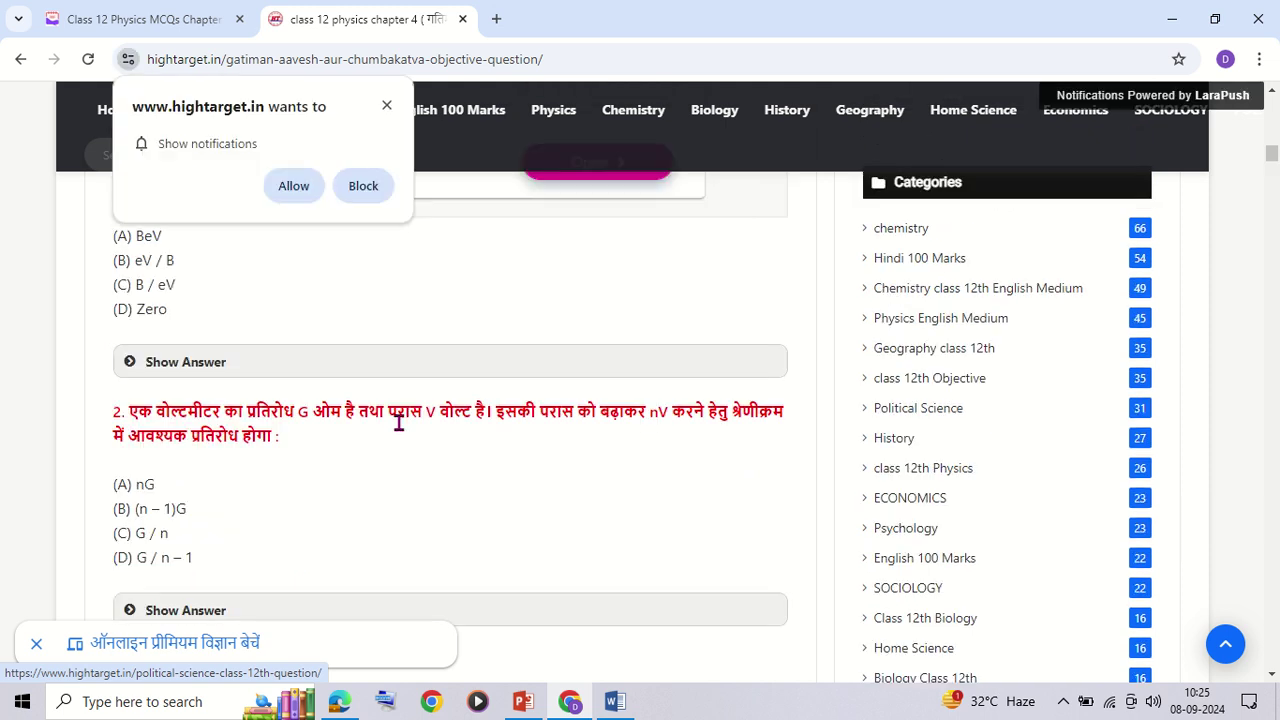
pyautogui.scroll(-2, 306, 366)
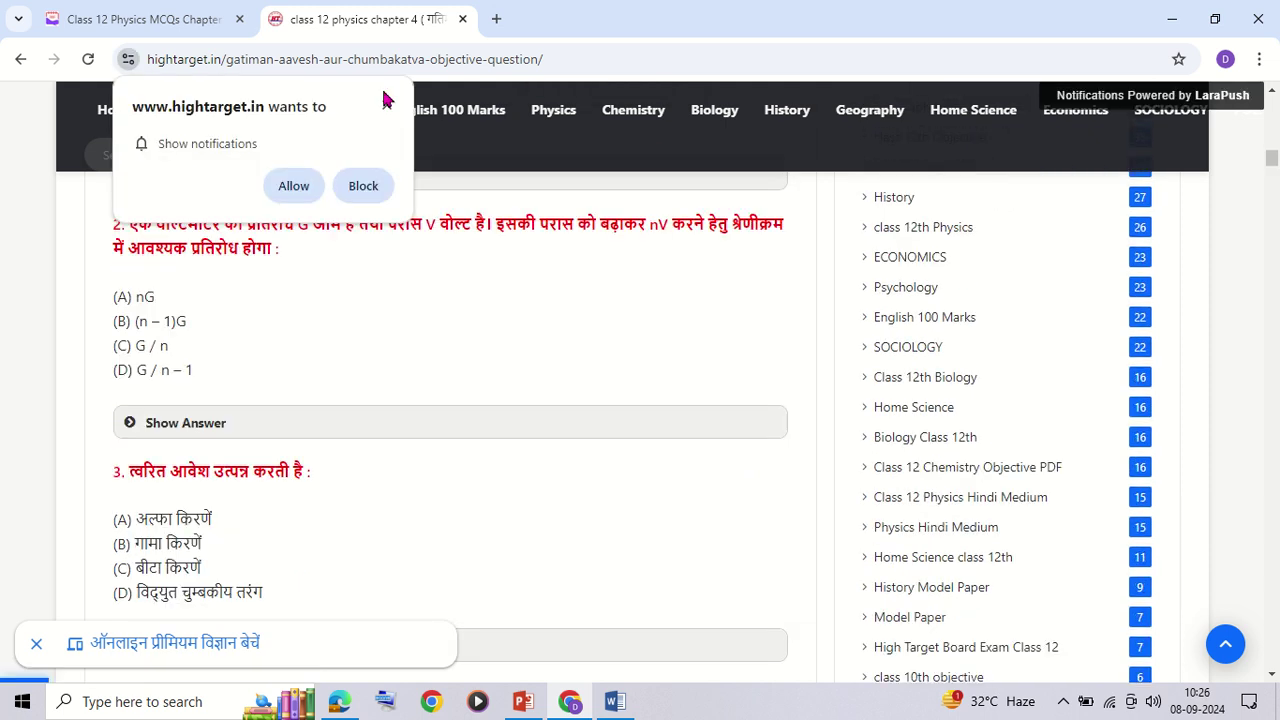
# Dismiss the notification prompt, select question 2 with its options, and return to Word.
pyautogui.click(135, 235)
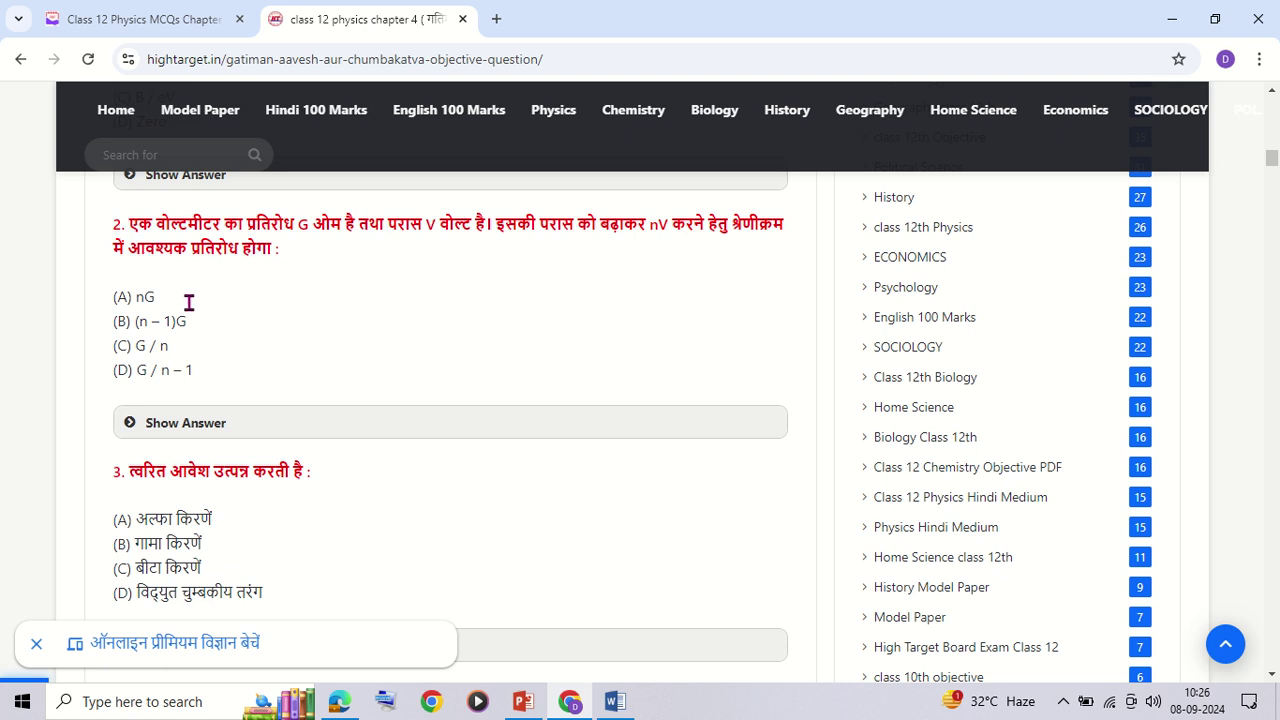
pyautogui.moveTo(198, 280)
pyautogui.mouseDown()
pyautogui.moveTo(219, 363)
pyautogui.moveTo(86, 230)
pyautogui.mouseUp()
pyautogui.click(219, 363)
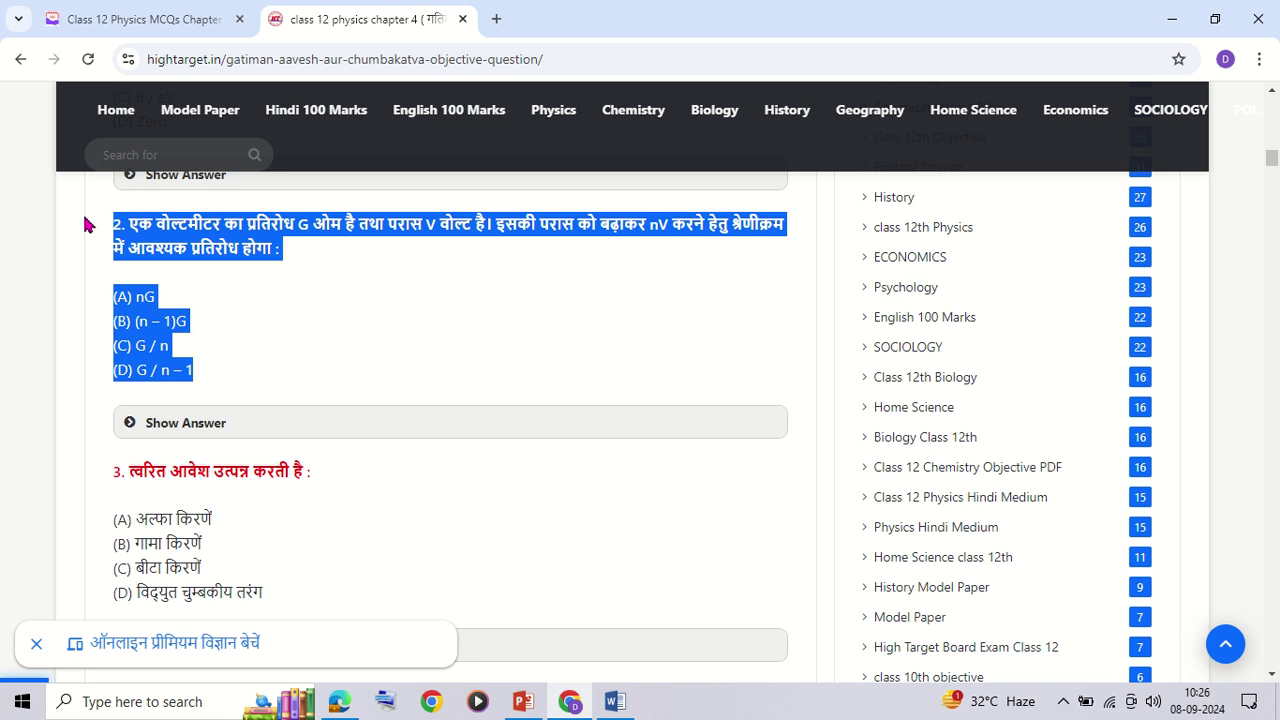
pyautogui.click(614, 703)
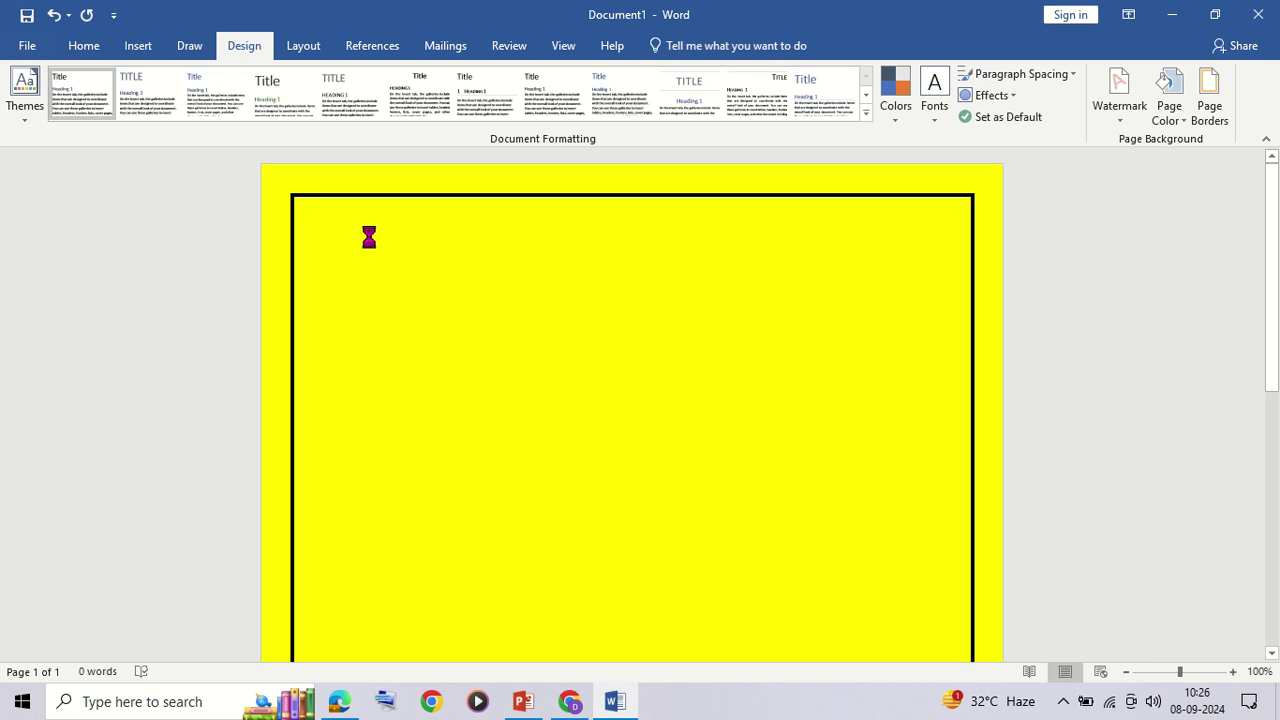
# Paste the voltmeter-resistance question 2 with options (A)–(D) as plain text onto the page.
pyautogui.write('2. एक वोल्टमीटर का प्रतिरोध G ओम है तथा परास V वोल्ट है। इसकी परास को बढ़ाकर nV करने हेतु श्रेणीक्रम में आवश्यक प्रतिरोध होगा : (A) nG (B) (n – 1)G (C) G / n (D) G / n – 1')
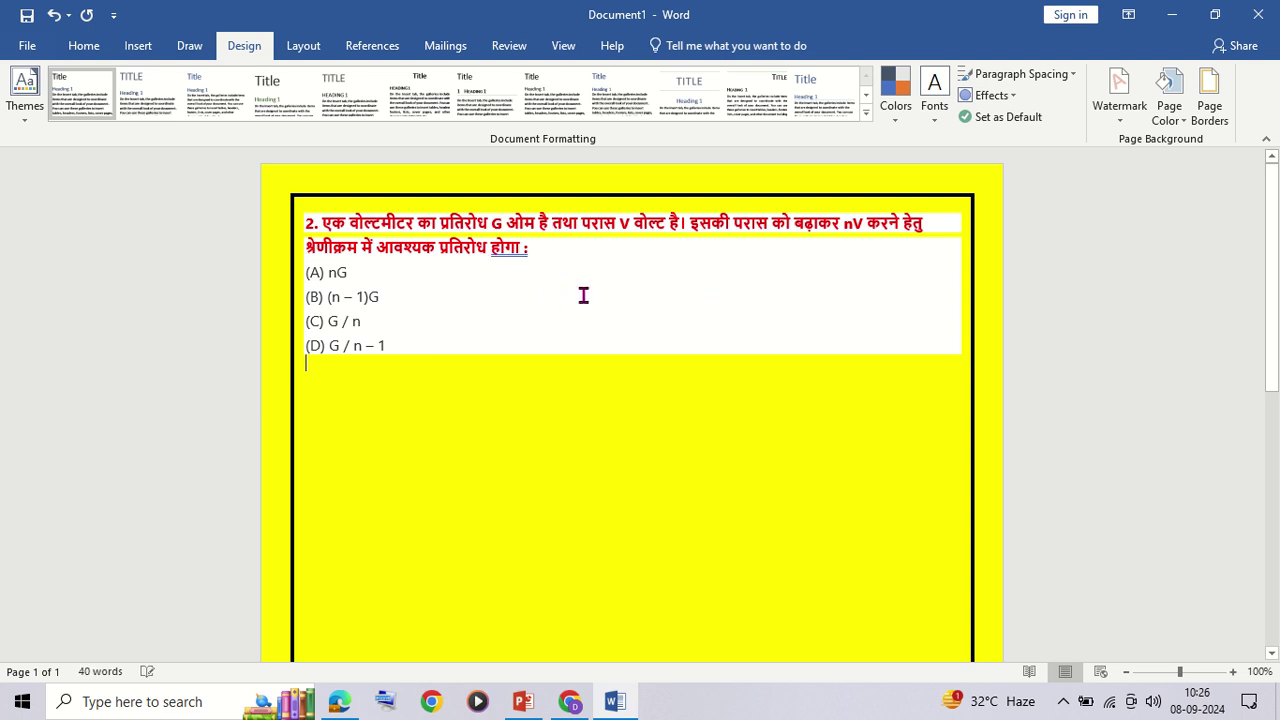
pyautogui.click(1180, 116)
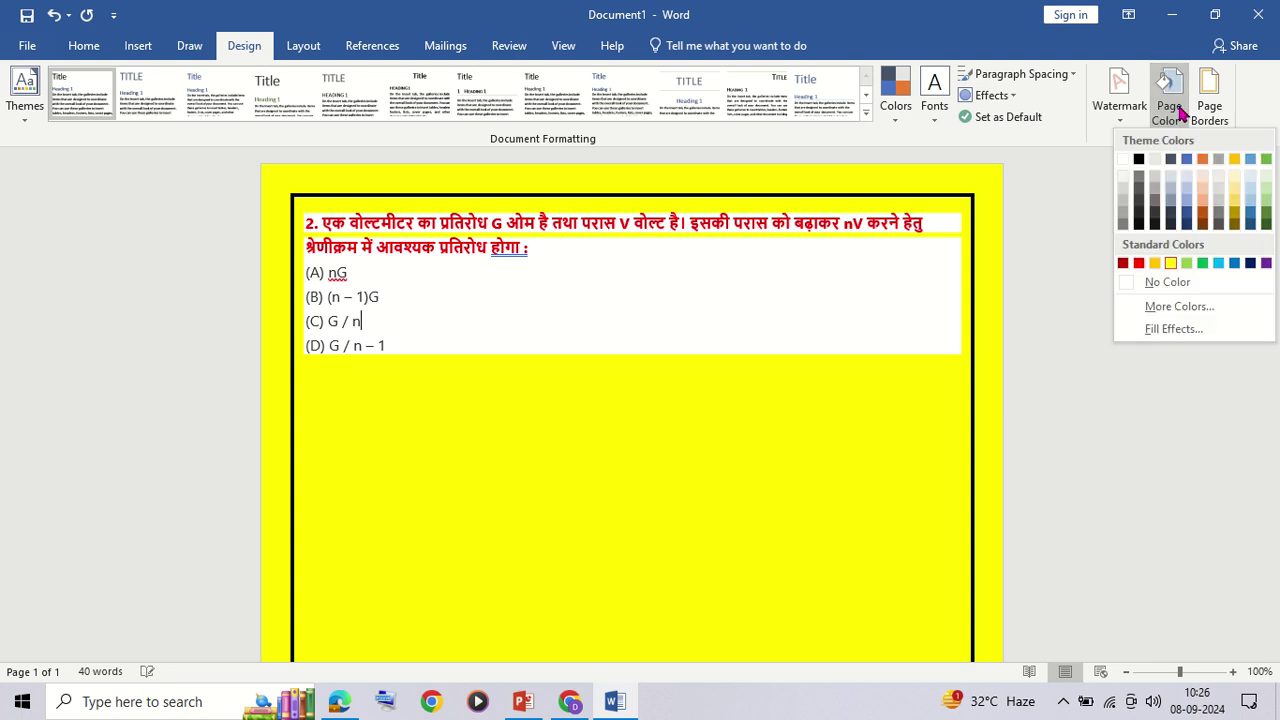
# Change the page colour to white and renumber the pasted question from 2 to 1.
pyautogui.click(1124, 159)
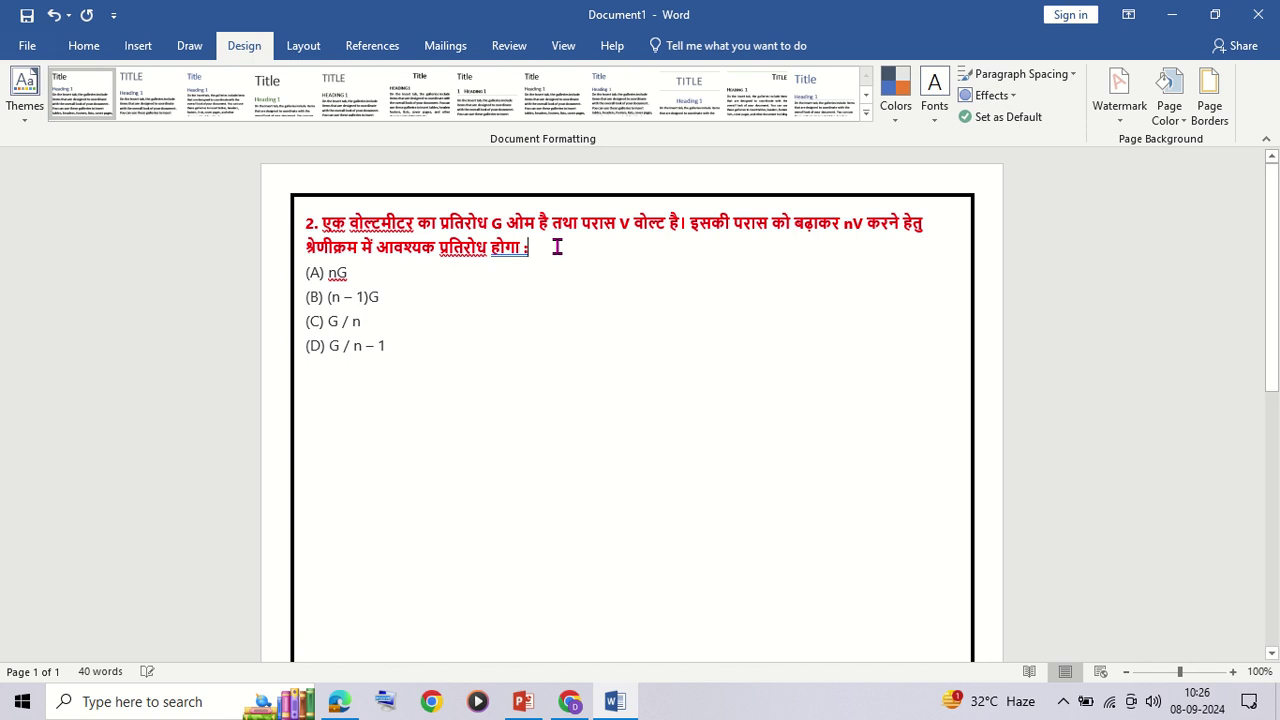
pyautogui.hotkey('ctrl', 'Home')
pyautogui.press('BackSpace')
pyautogui.write('1')
pyautogui.press('Return')
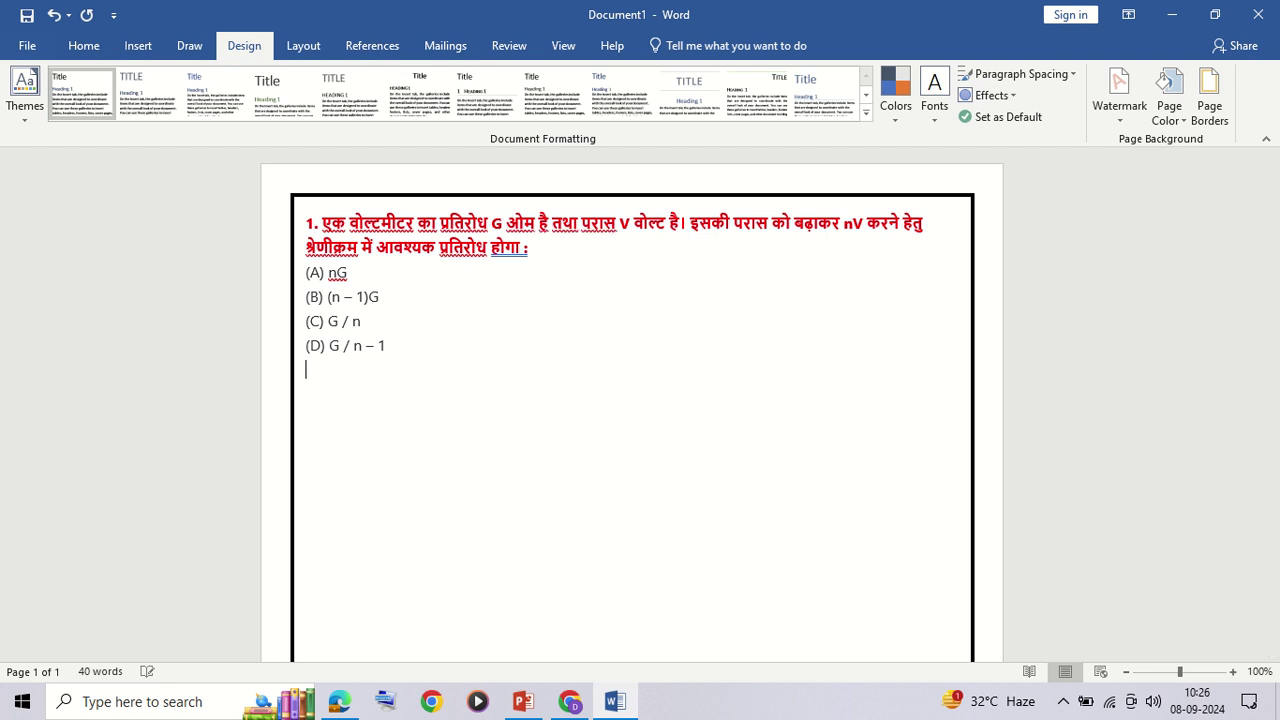
# Close the full-page ad in Chrome, select question 3 with options A–D, and return to Word.
pyautogui.click(577, 692)
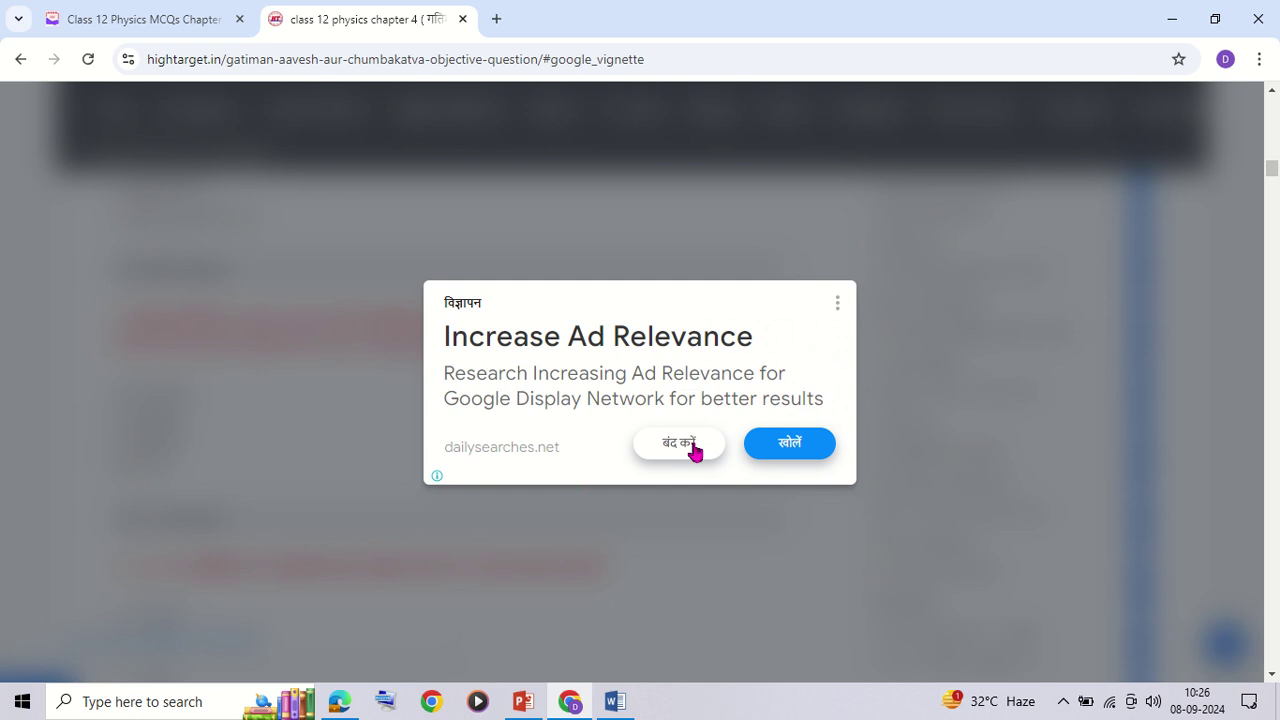
pyautogui.click(683, 447)
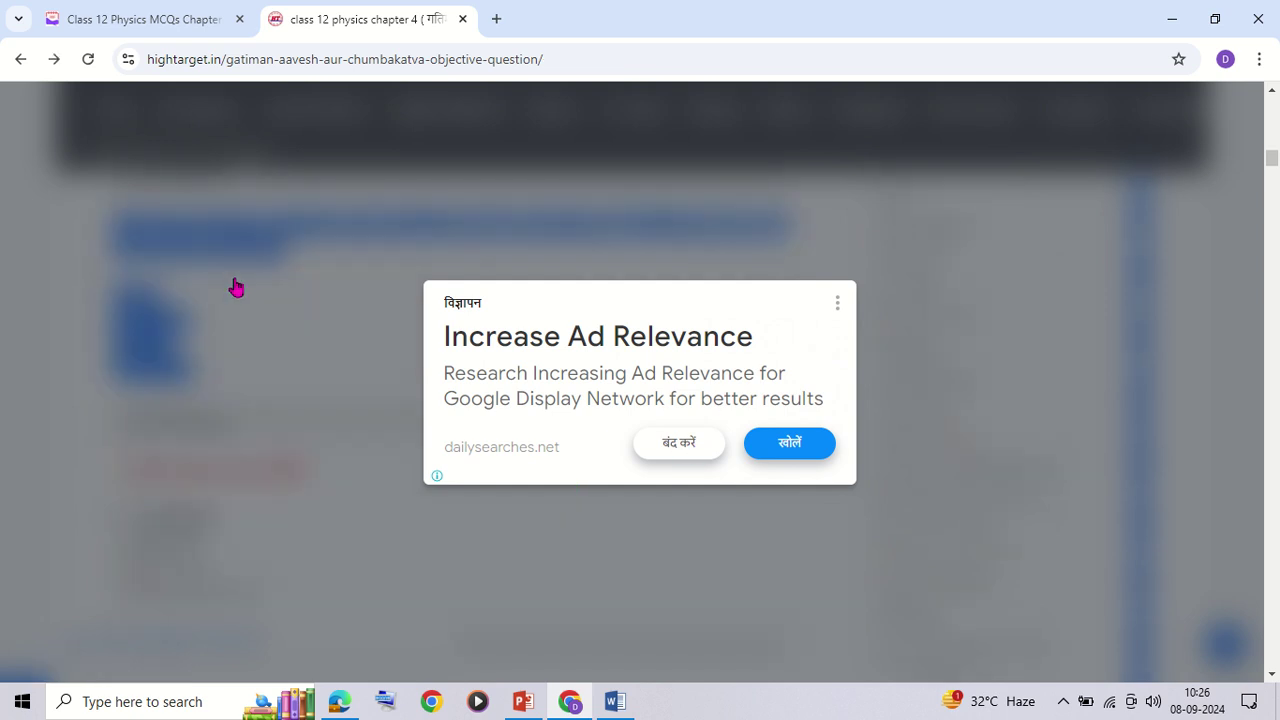
pyautogui.scroll(-1, 343, 415)
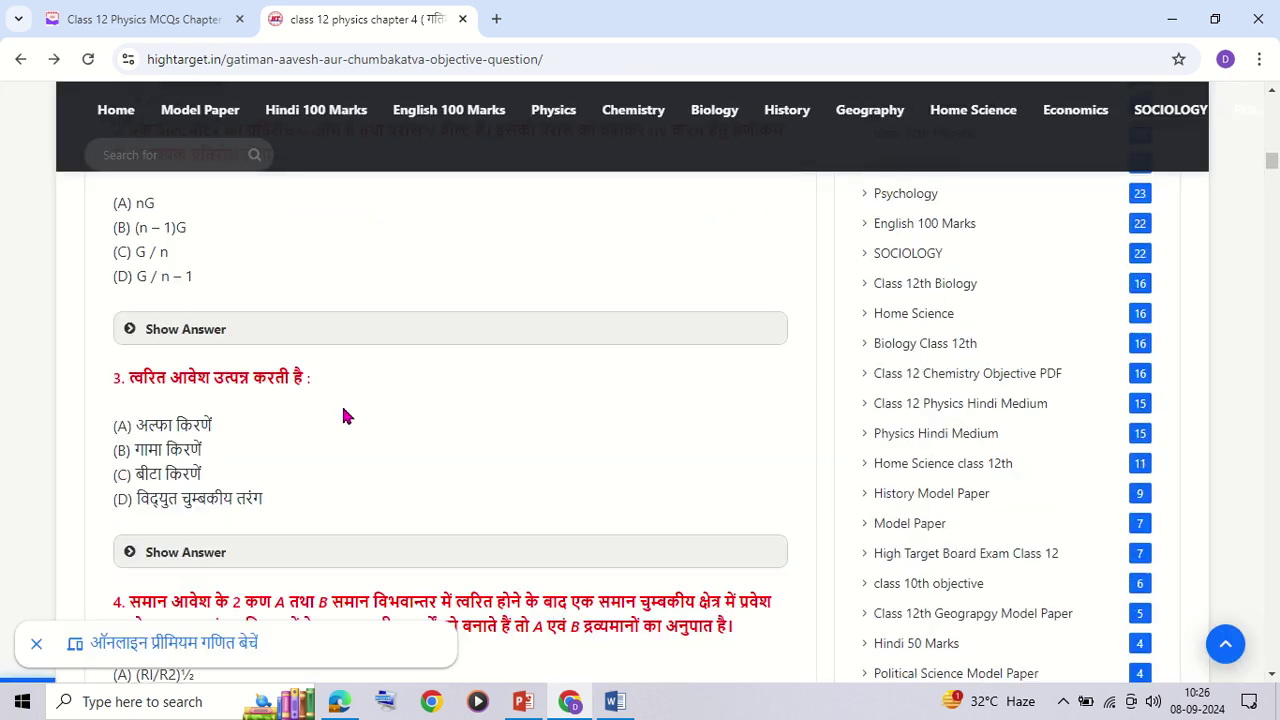
pyautogui.scroll(-2, 156, 218)
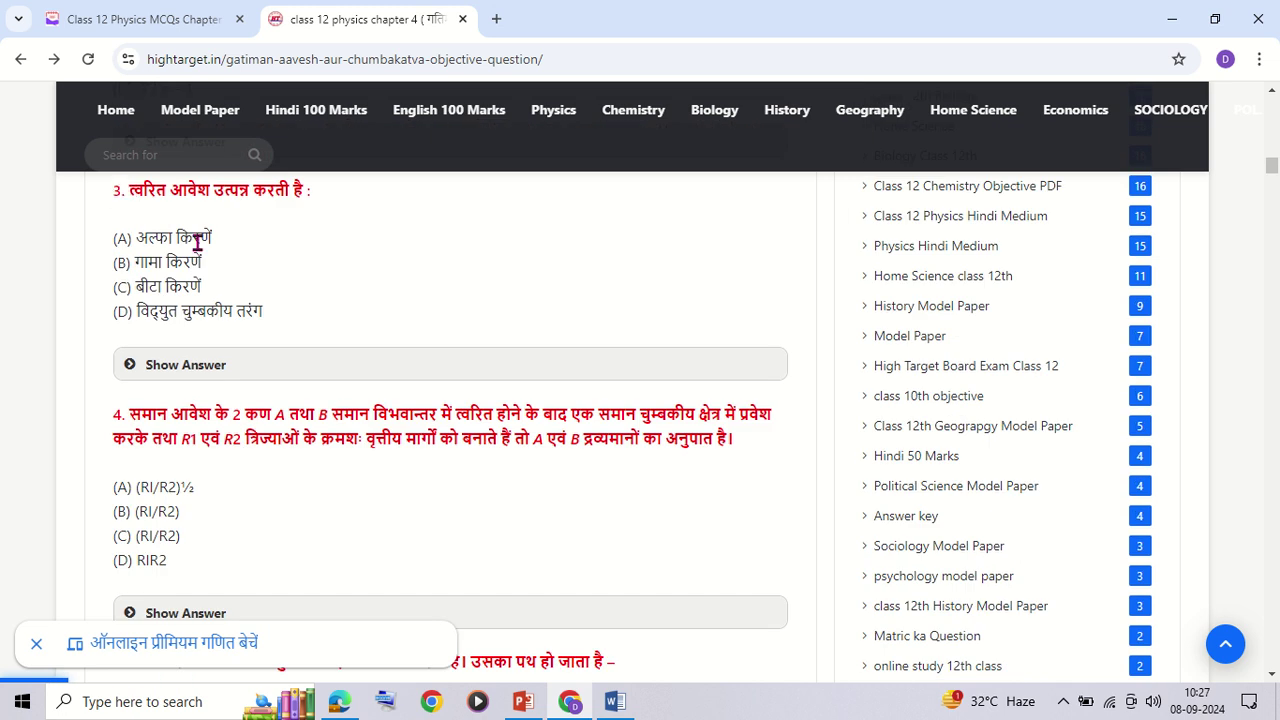
pyautogui.moveTo(113, 197); pyautogui.dragTo(278, 332)
pyautogui.hotkey('ctrl', 'c')
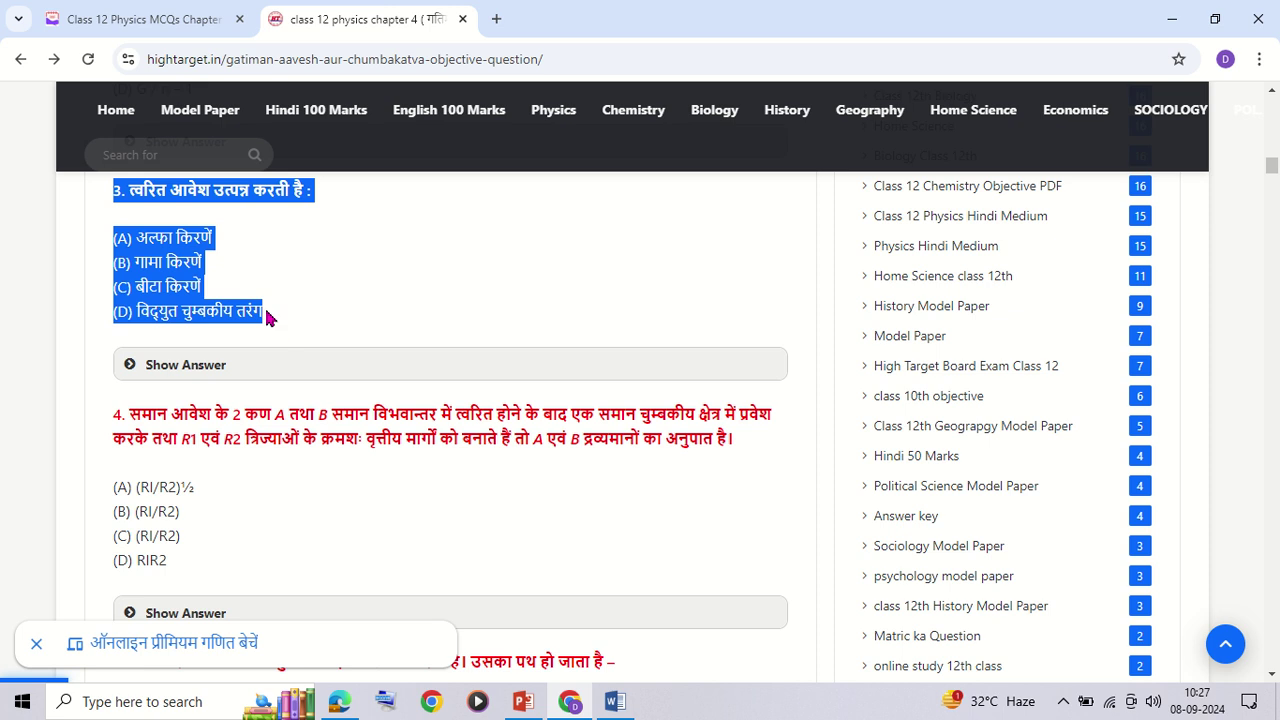
pyautogui.click(614, 705)
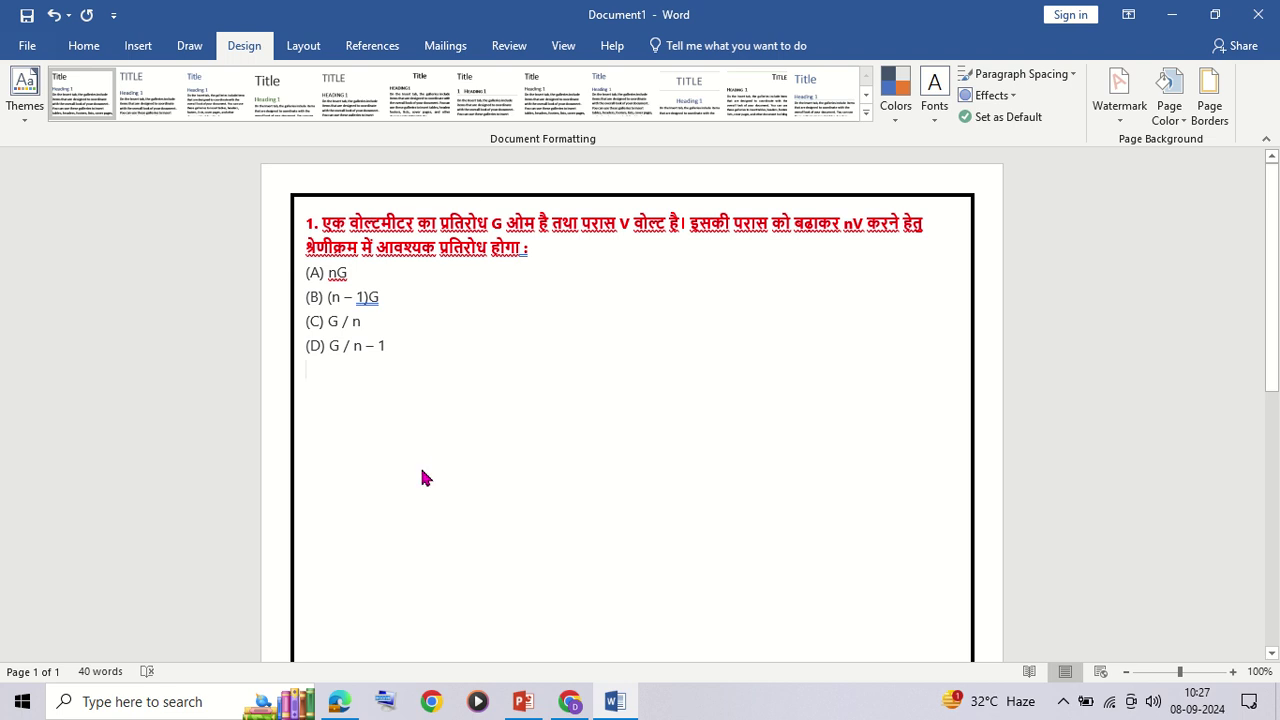
# Paste the accelerated-charge question below question 1, renumber it from 3 to 2, and start a new line.
pyautogui.hotkey('ctrl', 'v')
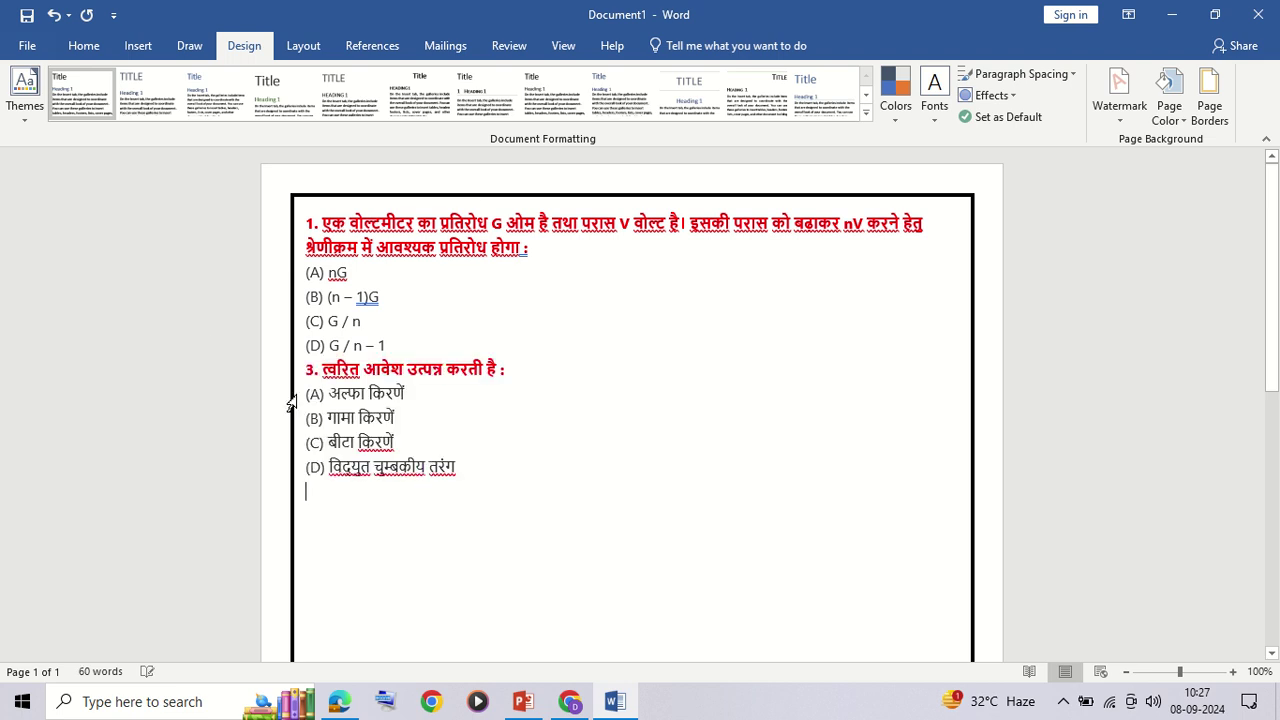
pyautogui.click(308, 368)
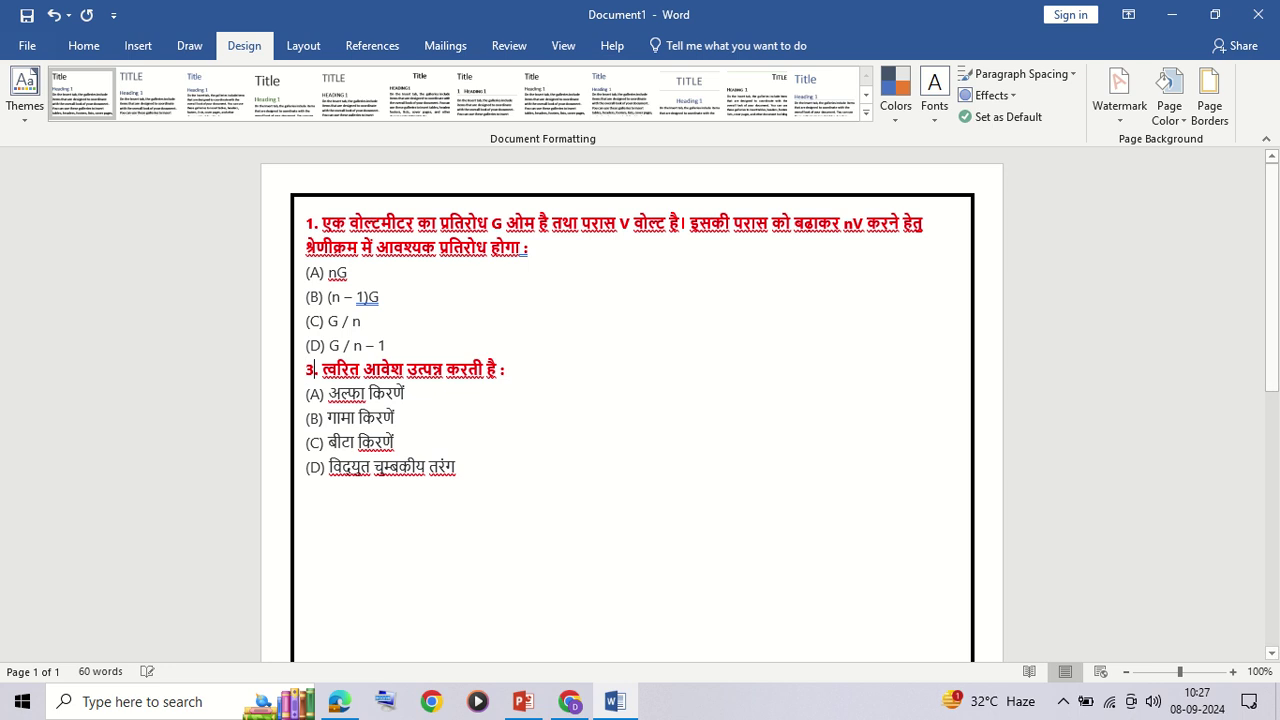
pyautogui.press('Delete')
pyautogui.write('2')
pyautogui.click(480, 469)
pyautogui.press('Return')
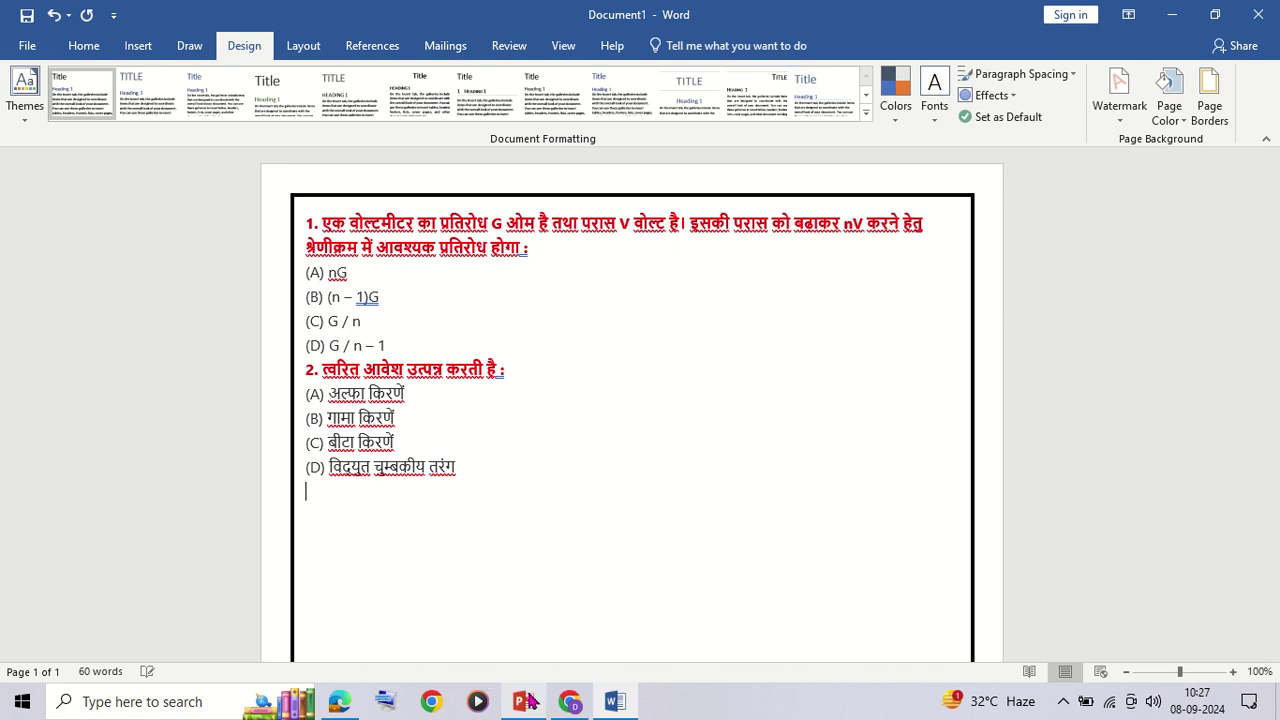
# Copy the article's text from question 5 through question 8's options, then return to Word.
pyautogui.click(569, 701)
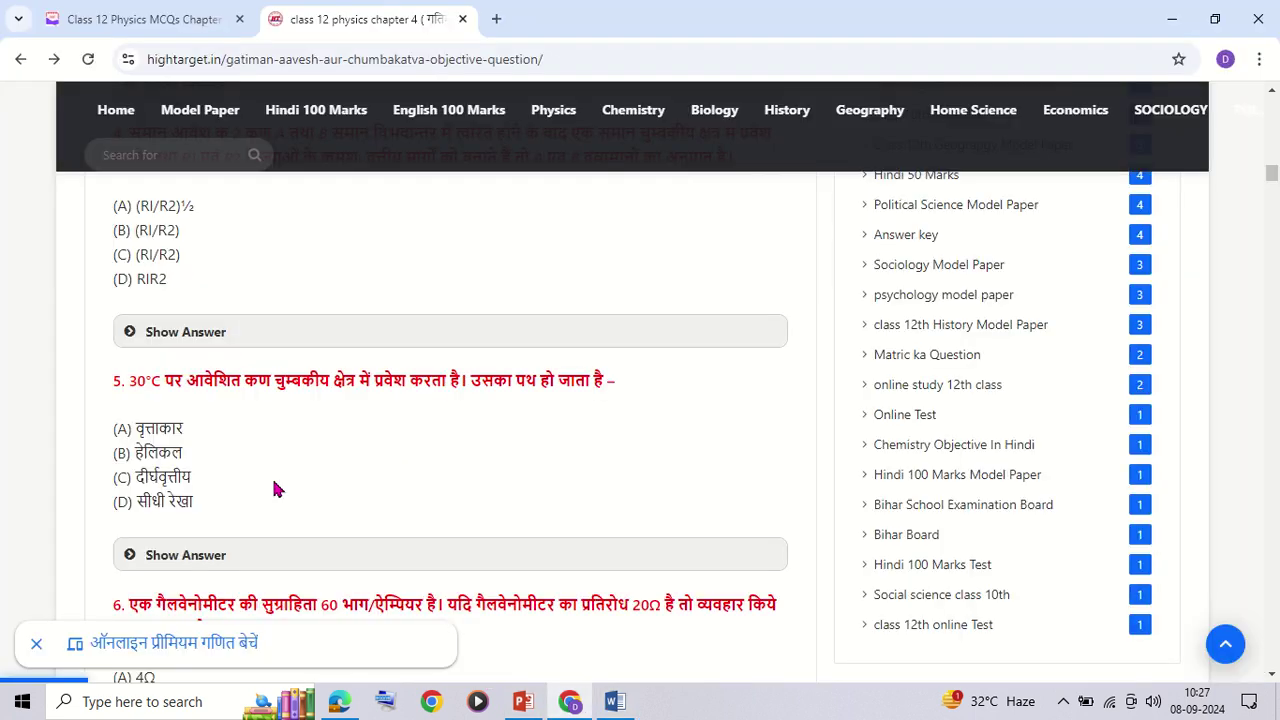
pyautogui.scroll(-2, 278, 489)
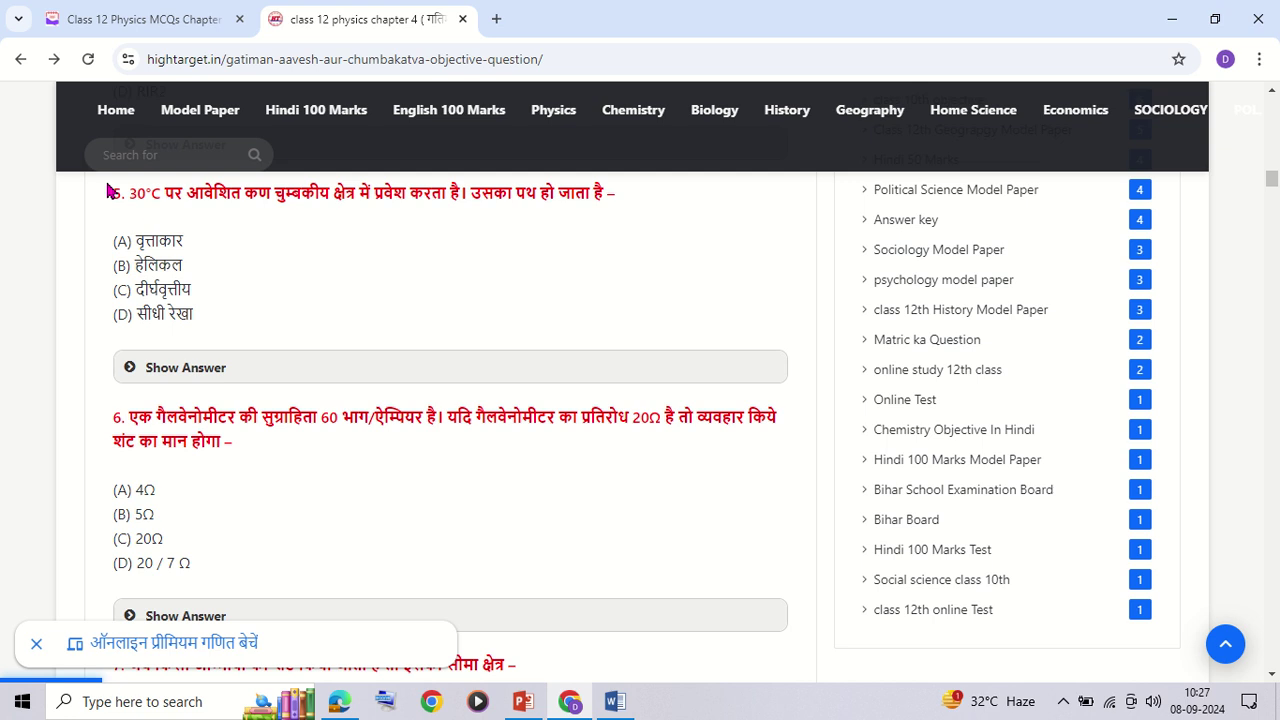
pyautogui.moveTo(107, 191)
pyautogui.mouseDown()
pyautogui.moveTo(265, 628)
pyautogui.moveTo(238, 490)
pyautogui.mouseUp()
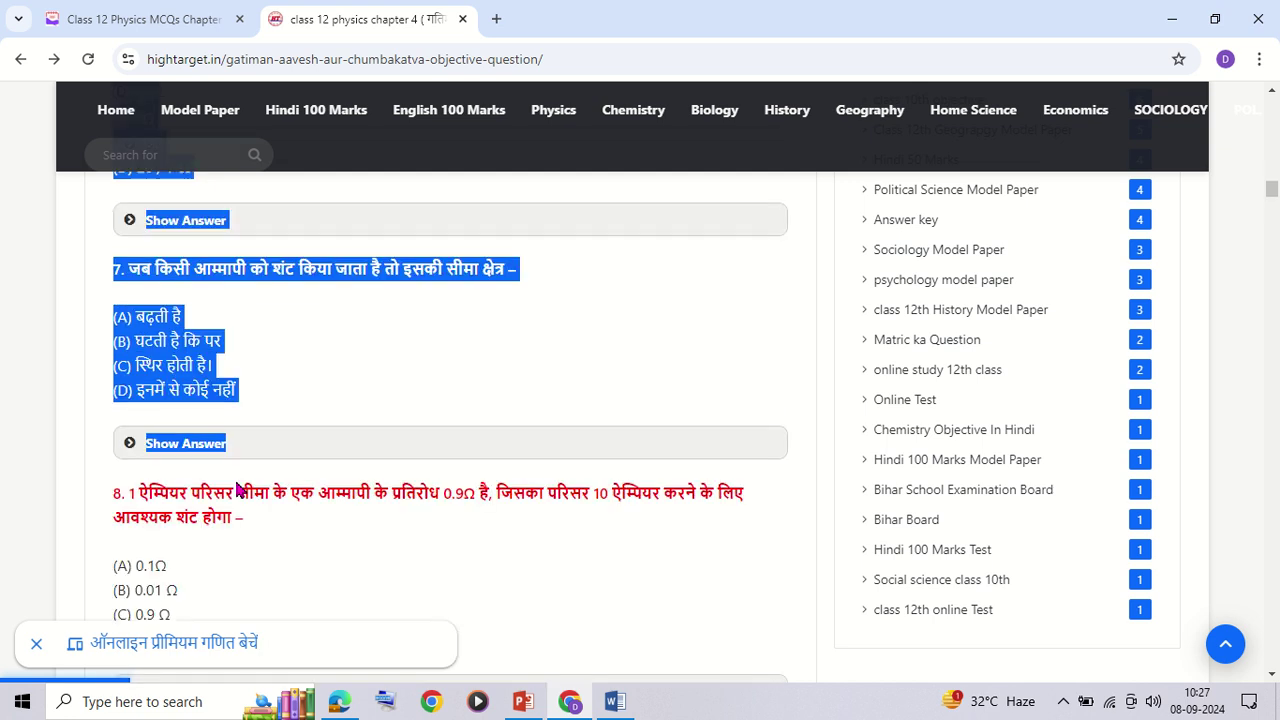
pyautogui.moveTo(238, 490)
pyautogui.mouseDown()
pyautogui.moveTo(224, 680)
pyautogui.moveTo(188, 680)
pyautogui.moveTo(180, 561)
pyautogui.mouseUp()
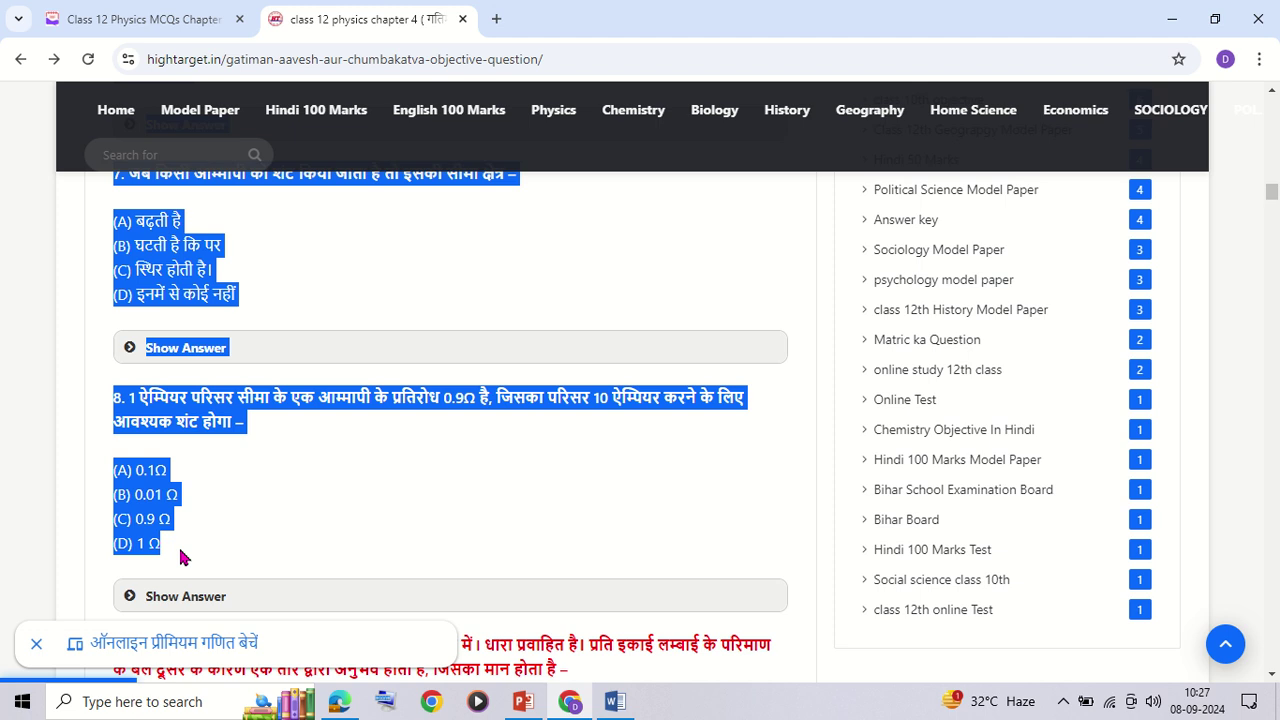
pyautogui.click(615, 703)
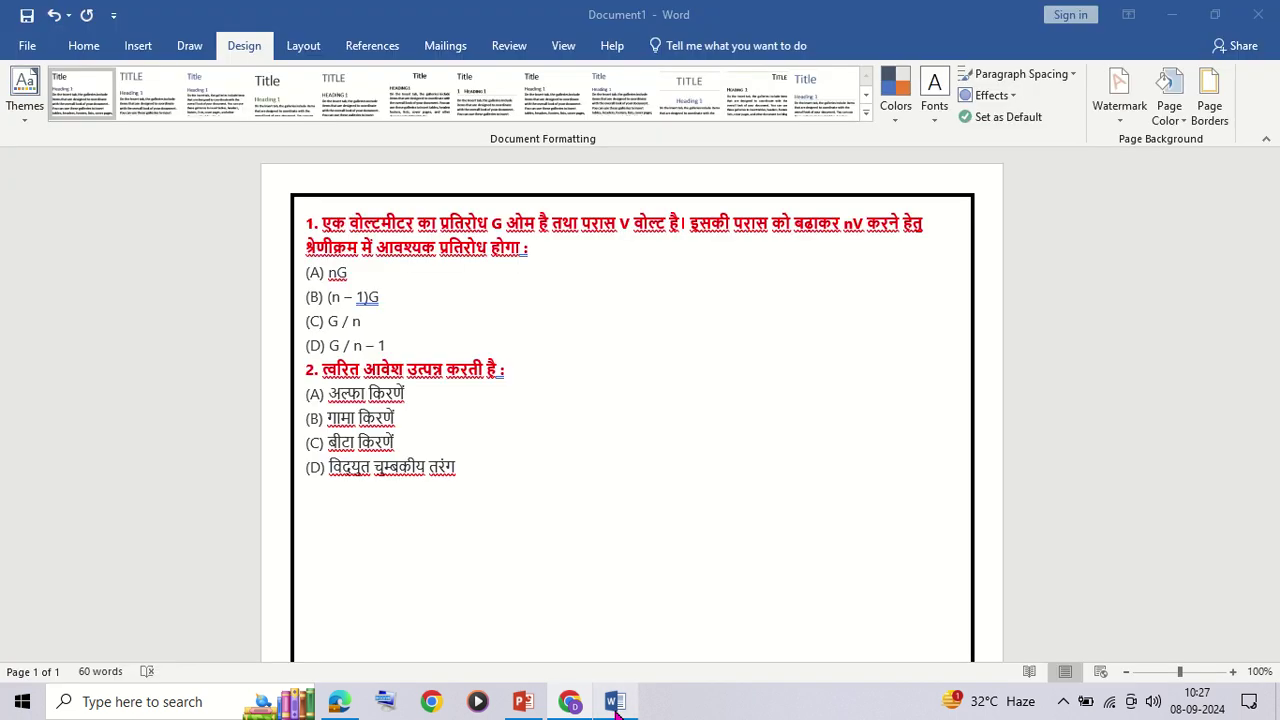
# Paste the copied questions below question 2 and erase the first Show Answer line.
pyautogui.click(330, 496)
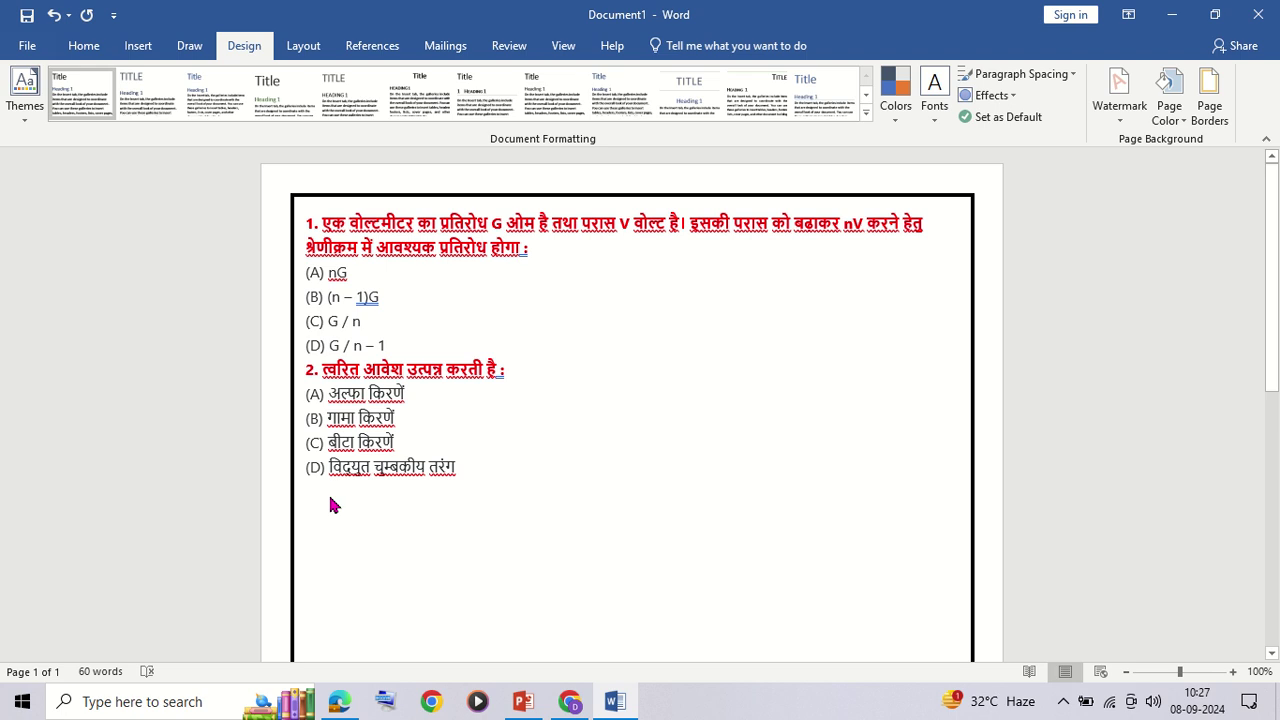
pyautogui.hotkey('ctrl', 'v')
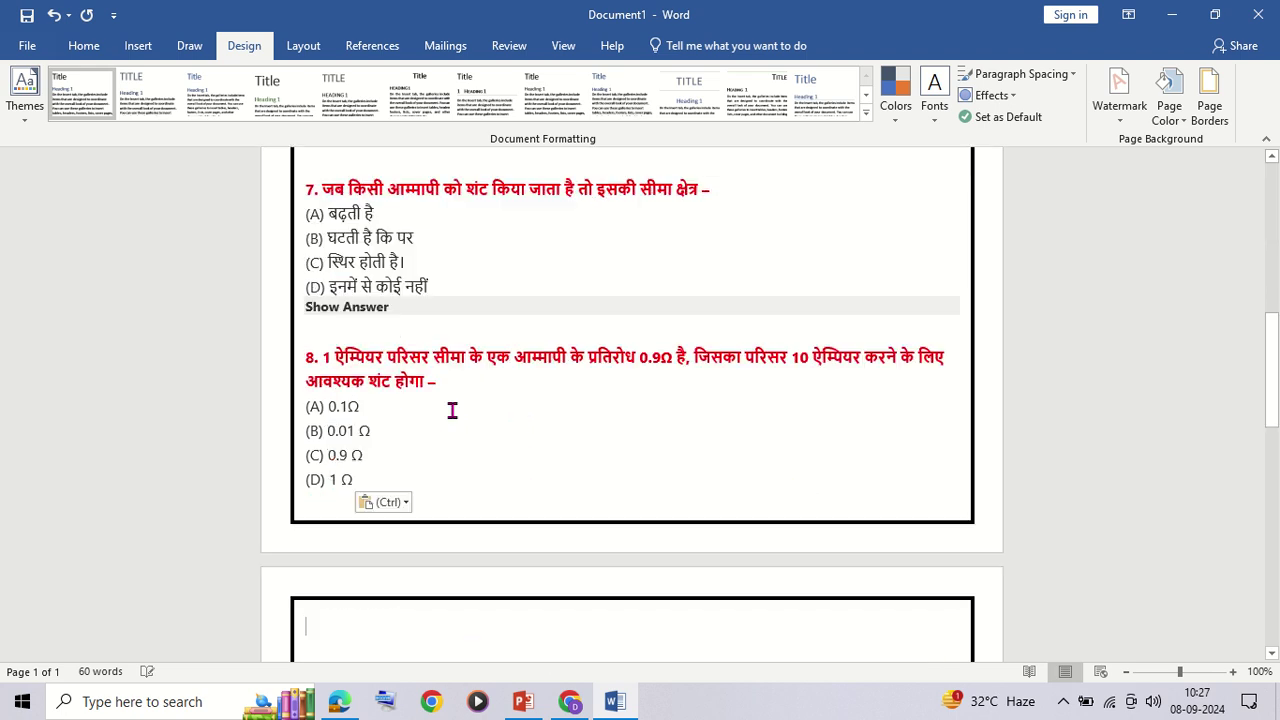
pyautogui.click(448, 305)
pyautogui.press('BackSpace')
pyautogui.press('BackSpace')
pyautogui.press('BackSpace')
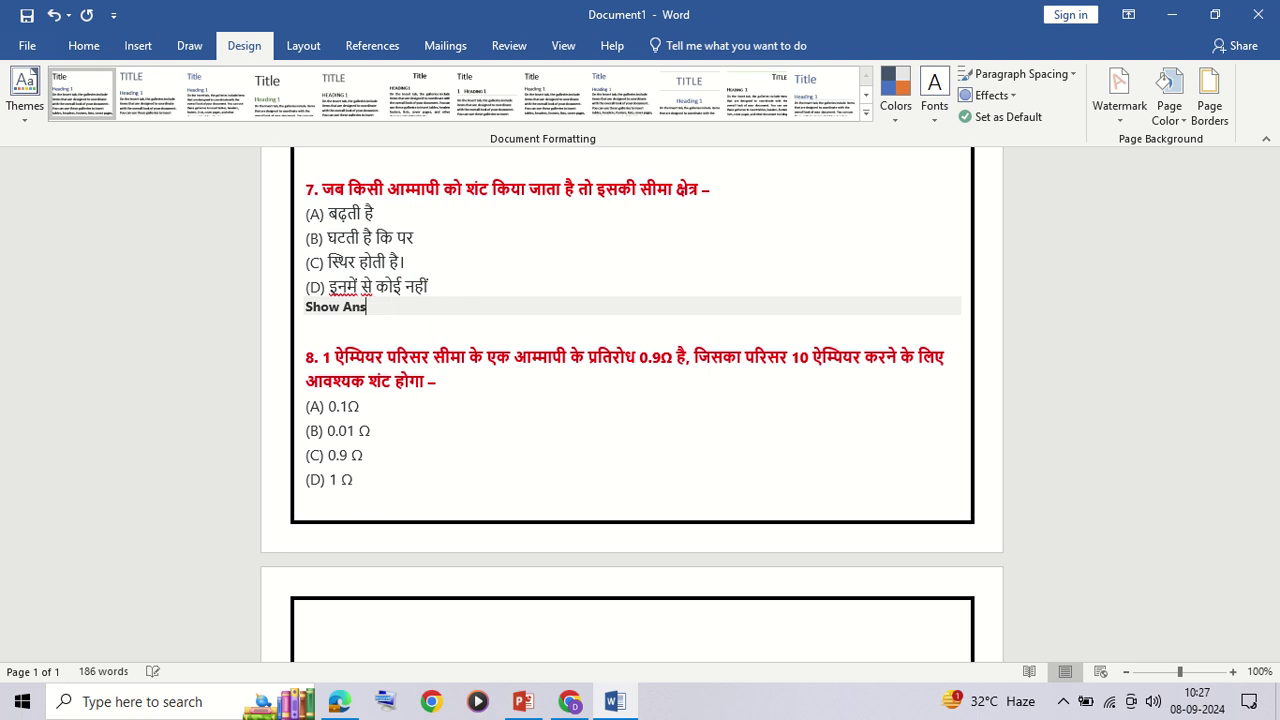
pyautogui.press('BackSpace')
pyautogui.press('BackSpace')
pyautogui.press('BackSpace')
pyautogui.press('BackSpace')
pyautogui.press('BackSpace')
pyautogui.press('BackSpace')
pyautogui.press('BackSpace')
pyautogui.press('BackSpace')
pyautogui.press('BackSpace')
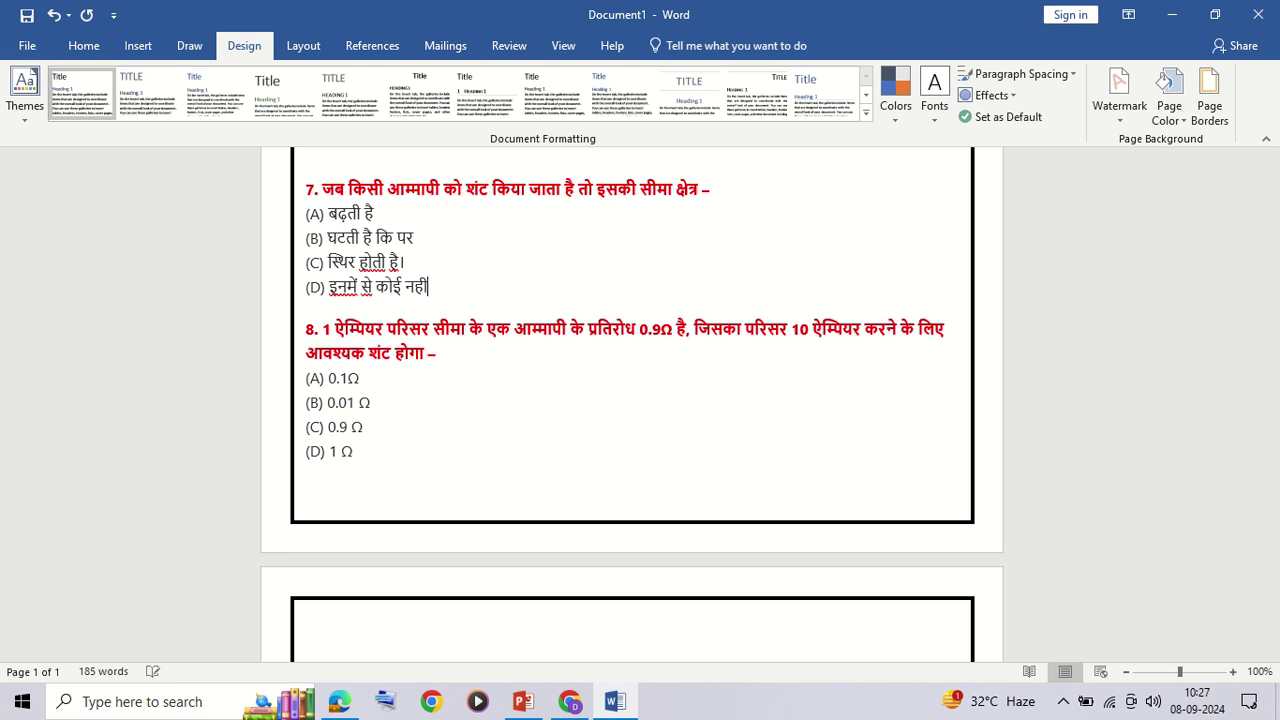
# Remove the Show Answer lines under questions 5 and 6, restoring the accidentally deleted Ω.
pyautogui.scroll(-3, 411, 574)
pyautogui.scroll(-3, 415, 583)
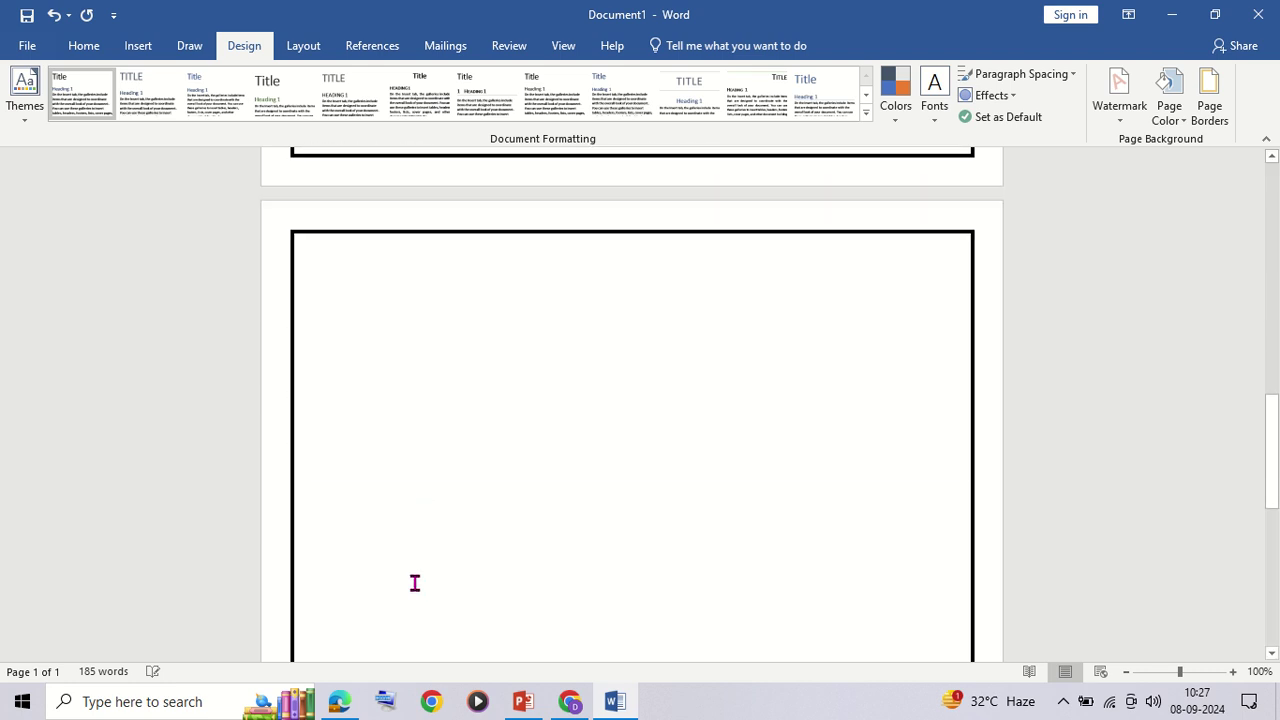
pyautogui.scroll(-2, 416, 590)
pyautogui.scroll(6, 417, 597)
pyautogui.scroll(4, 418, 603)
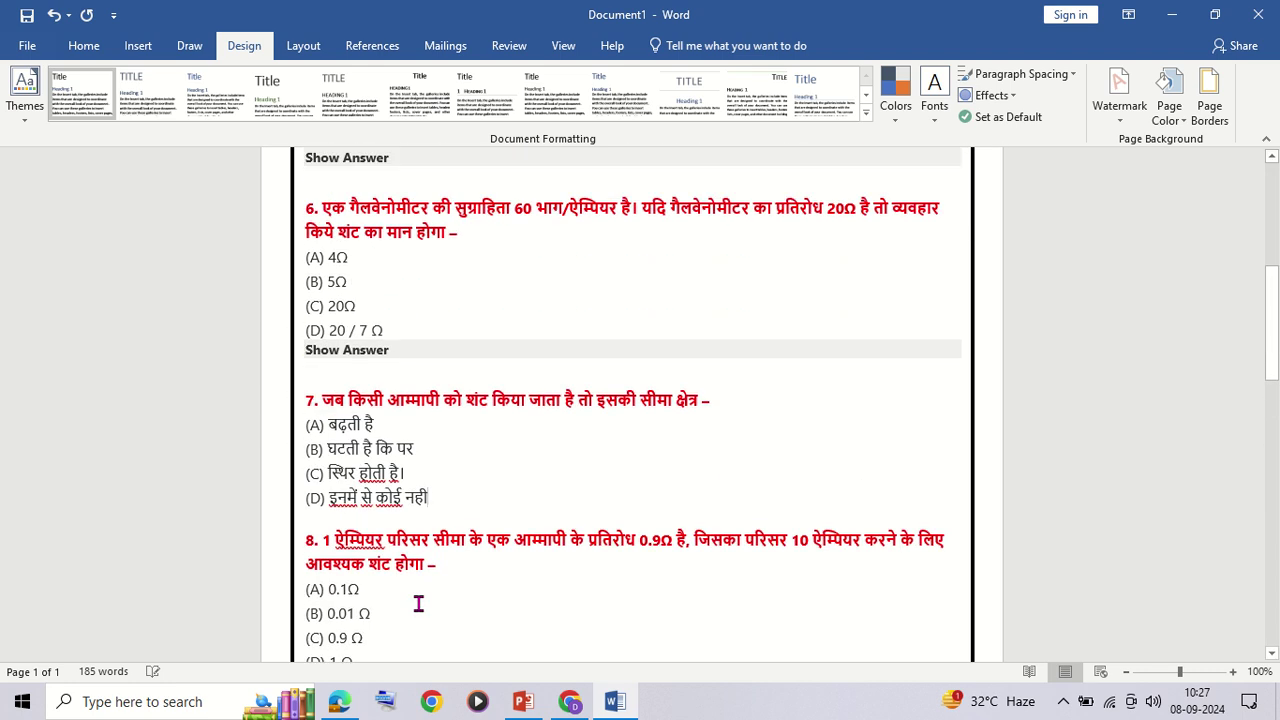
pyautogui.scroll(3, 418, 603)
pyautogui.click(430, 492)
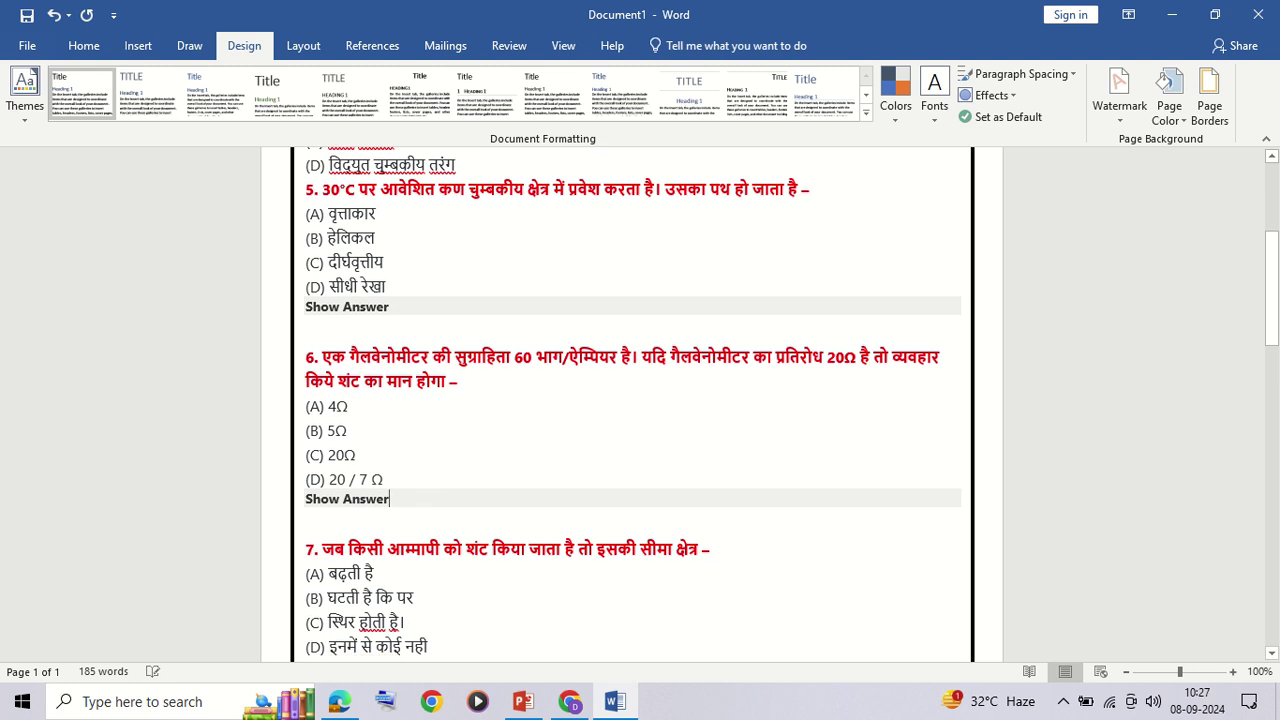
pyautogui.press('BackSpace')
pyautogui.press('BackSpace')
pyautogui.press('BackSpace')
pyautogui.press('BackSpace')
pyautogui.press('BackSpace')
pyautogui.press('BackSpace')
pyautogui.press('BackSpace')
pyautogui.press('BackSpace')
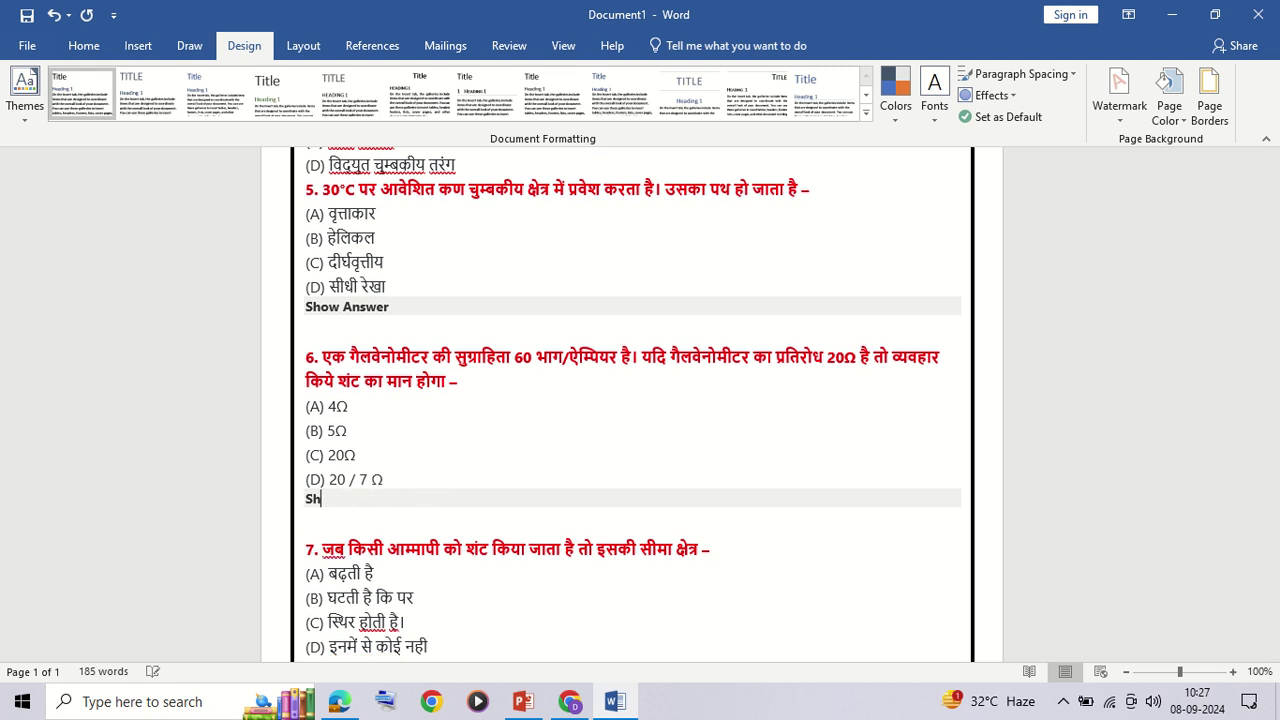
pyautogui.press('BackSpace')
pyautogui.press('BackSpace')
pyautogui.press('BackSpace')
pyautogui.press('BackSpace')
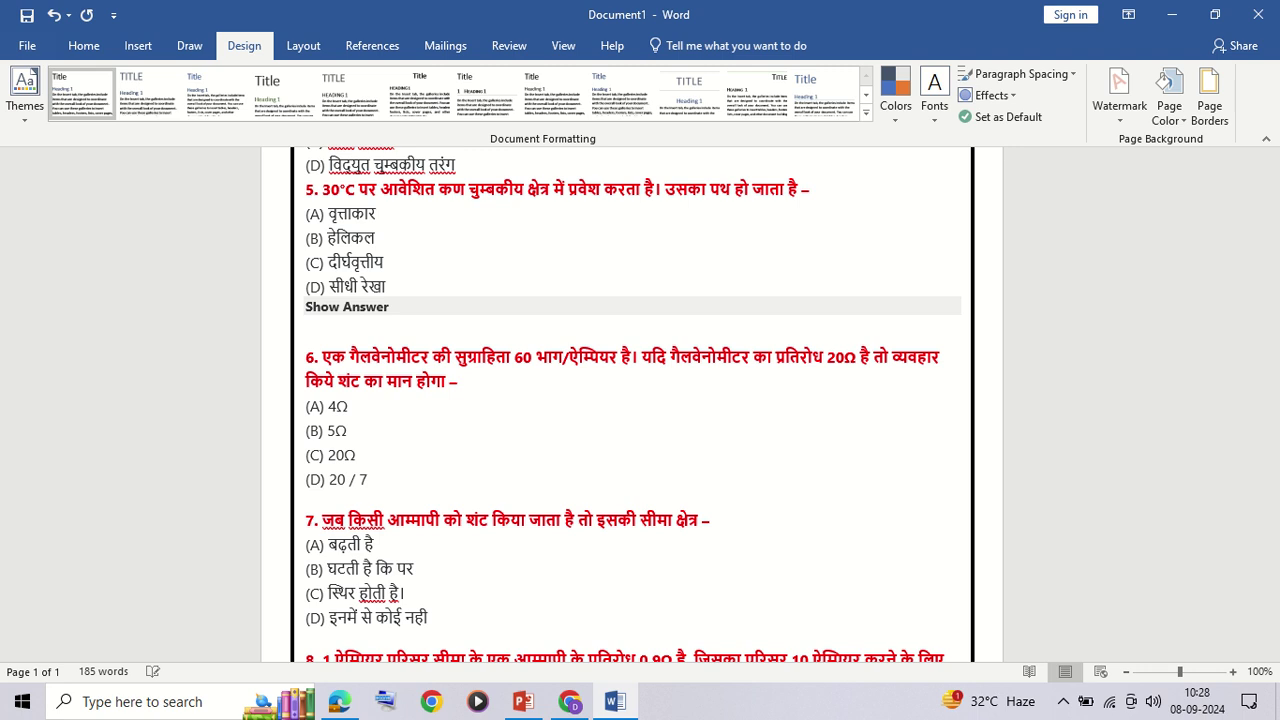
pyautogui.click(55, 14)
pyautogui.scroll(1, 480, 352)
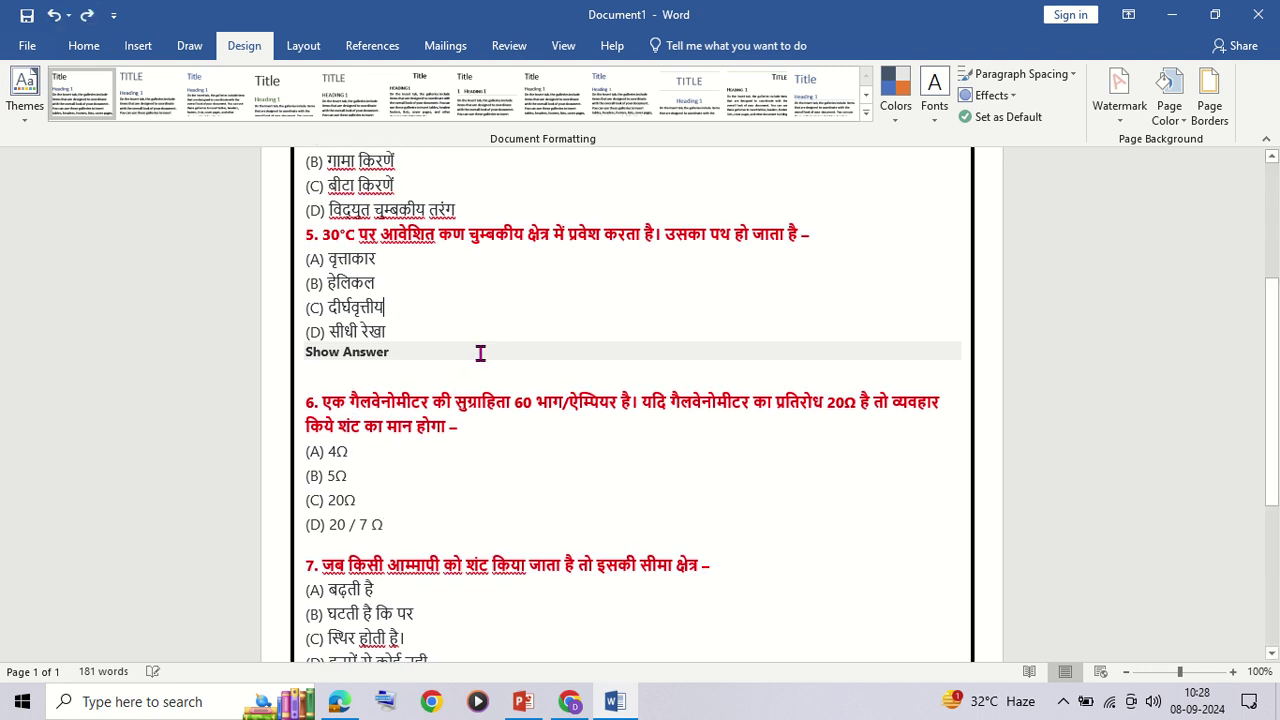
pyautogui.hotkey('ctrl', 'y')
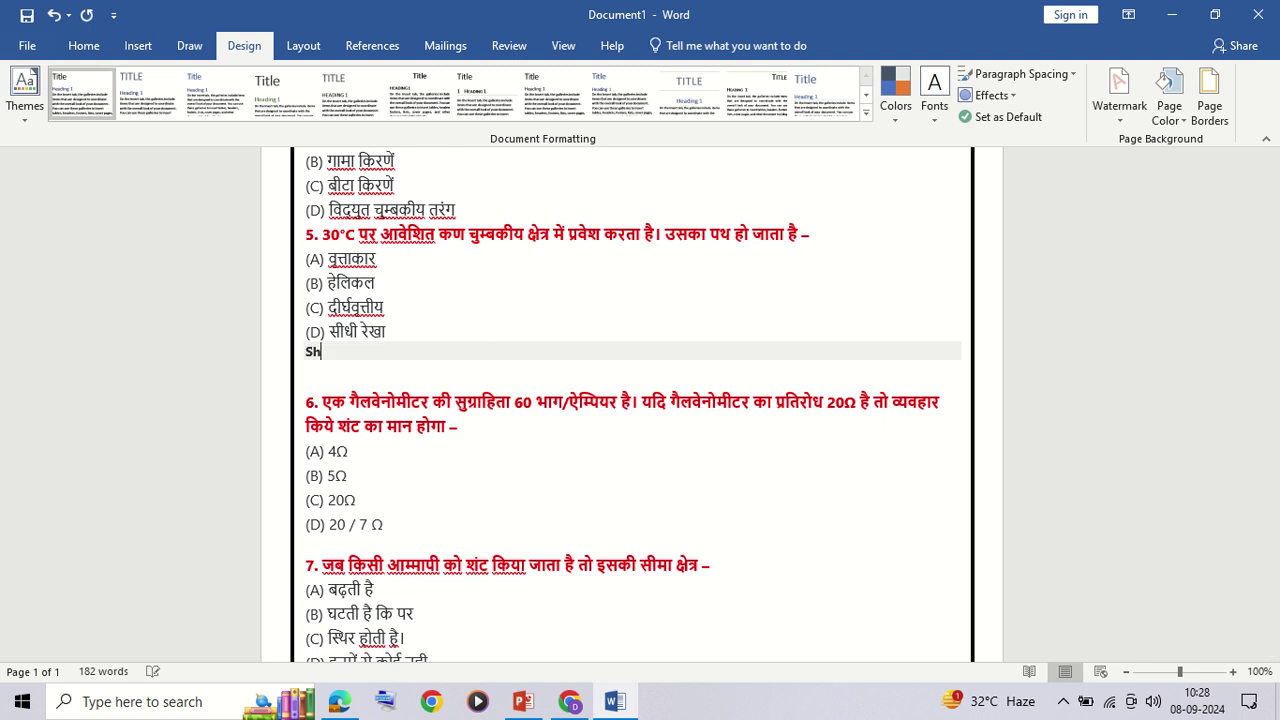
pyautogui.press('BackSpace')
pyautogui.press('BackSpace')
pyautogui.press('BackSpace')
pyautogui.press('BackSpace')
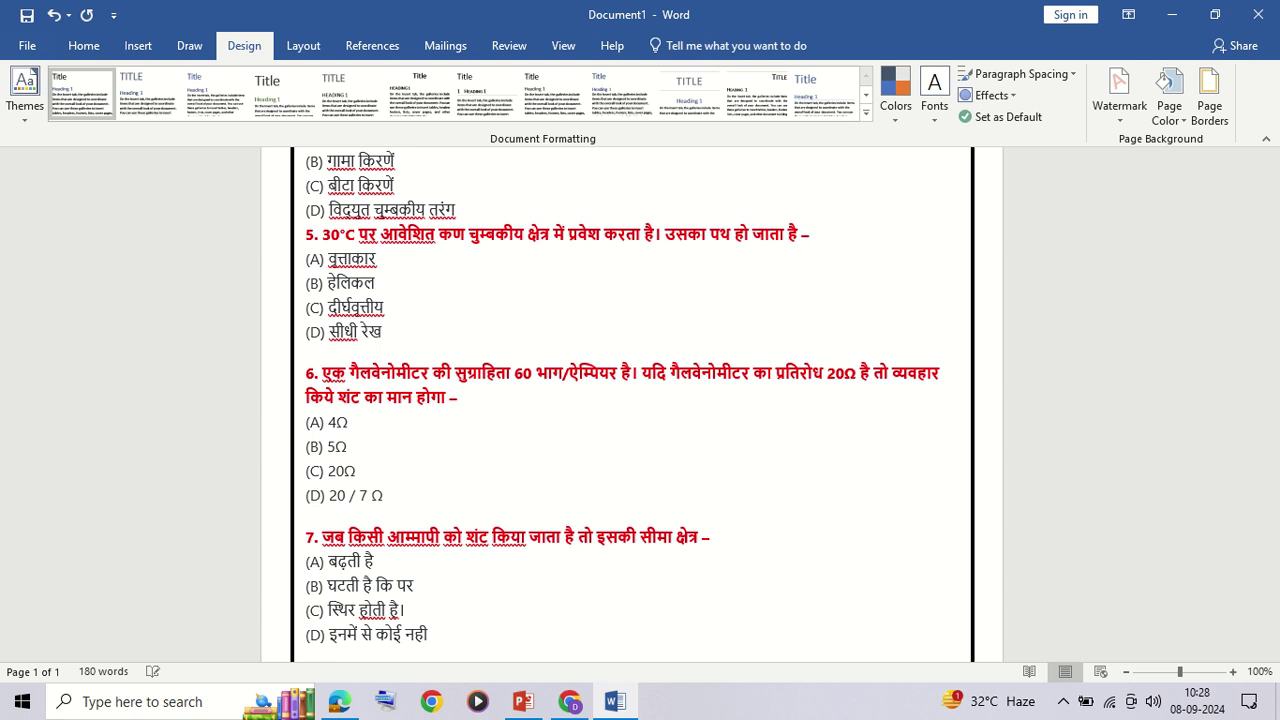
# Renumber pasted questions 5 and 6 as 3 and 4.
pyautogui.scroll(1, 412, 375)
pyautogui.scroll(1, 420, 420)
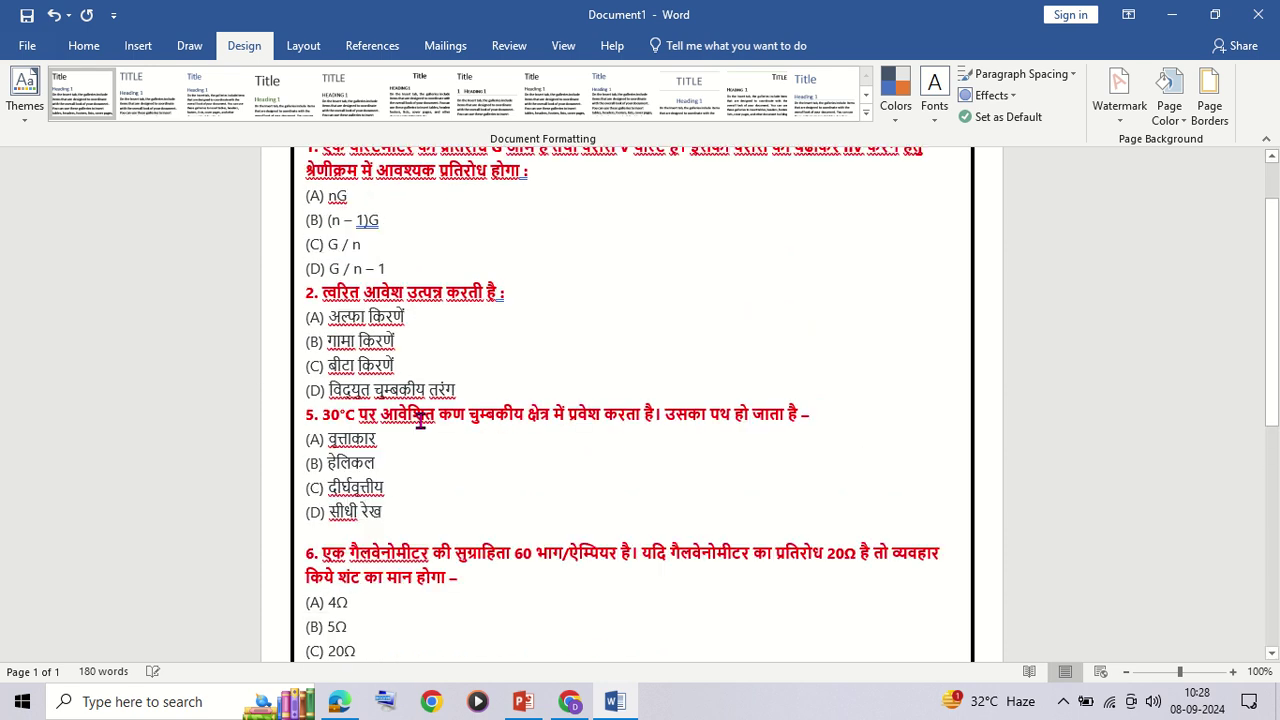
pyautogui.scroll(1, 420, 420)
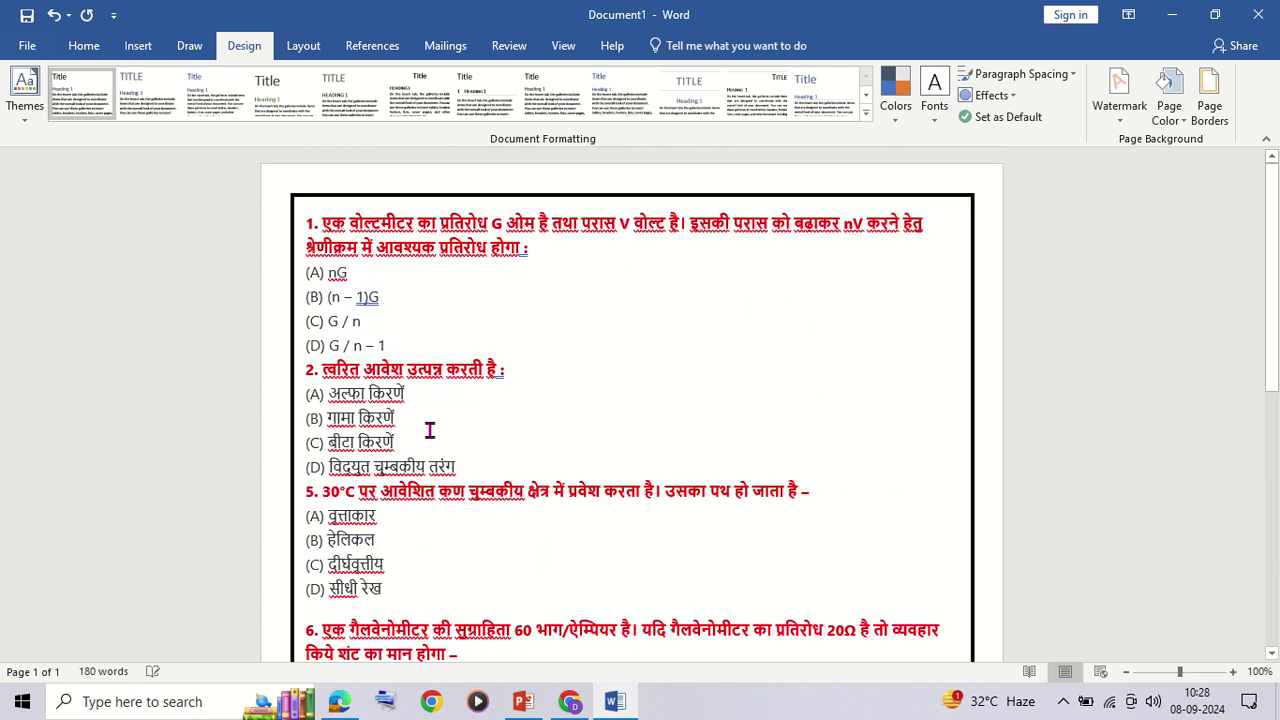
pyautogui.scroll(-1, 429, 430)
pyautogui.scroll(1, 427, 432)
pyautogui.scroll(-1, 424, 464)
pyautogui.click(313, 445)
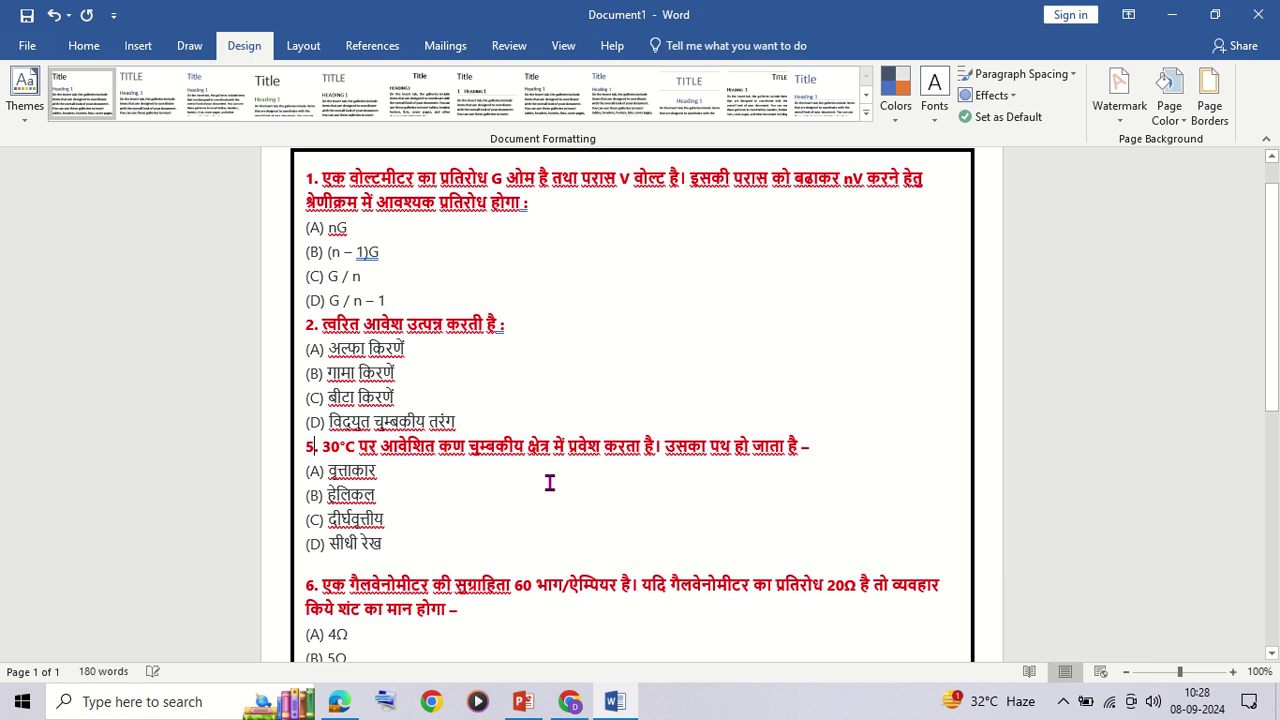
pyautogui.press('BackSpace')
pyautogui.write('3')
pyautogui.scroll(-1, 540, 511)
pyautogui.click(316, 542)
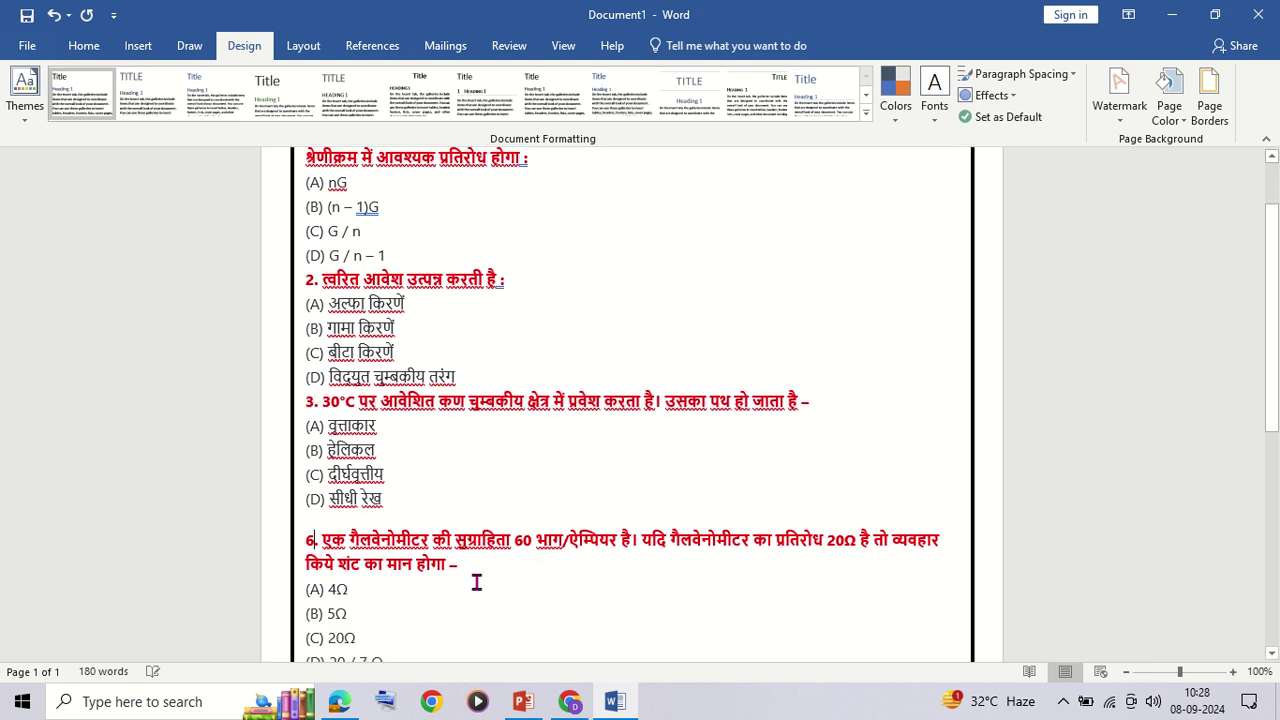
pyautogui.press('BackSpace')
pyautogui.write('4')
# Renumber questions 7 and 8 as 5 and 6, then add an empty line after the last option.
pyautogui.scroll(-1, 423, 480)
pyautogui.scroll(-3, 291, 518)
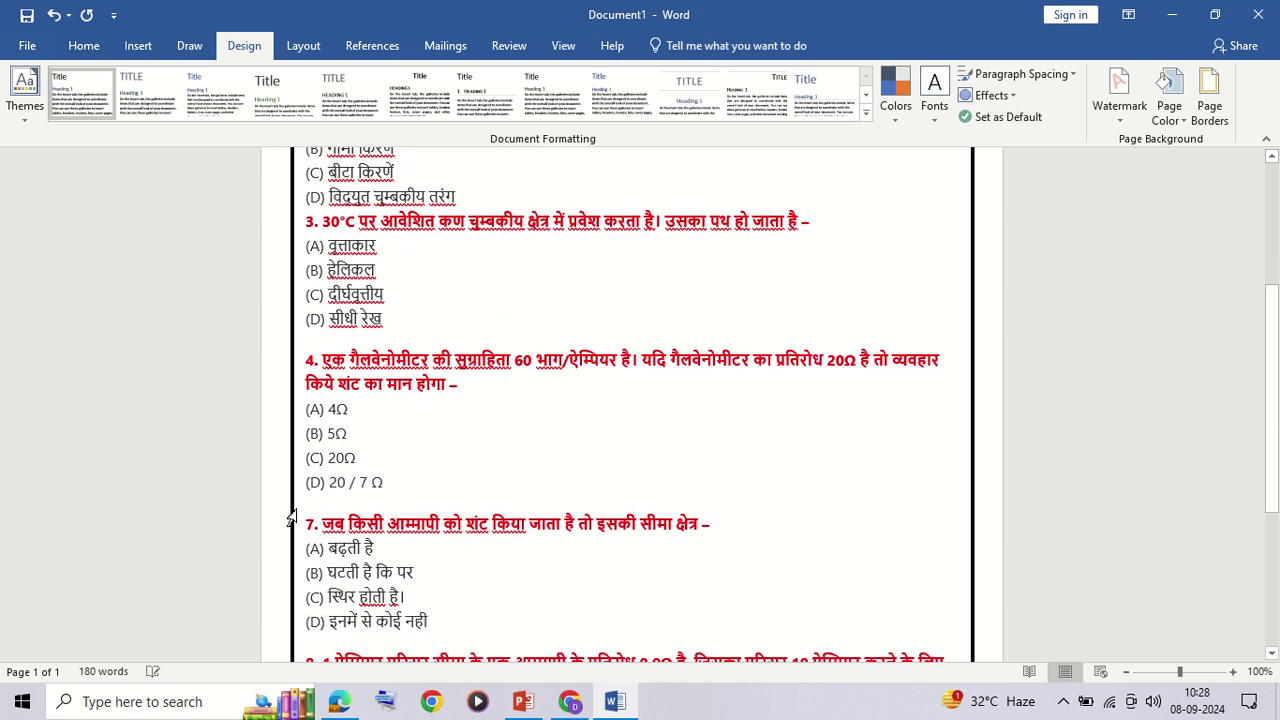
pyautogui.click(314, 523)
pyautogui.press('BackSpace')
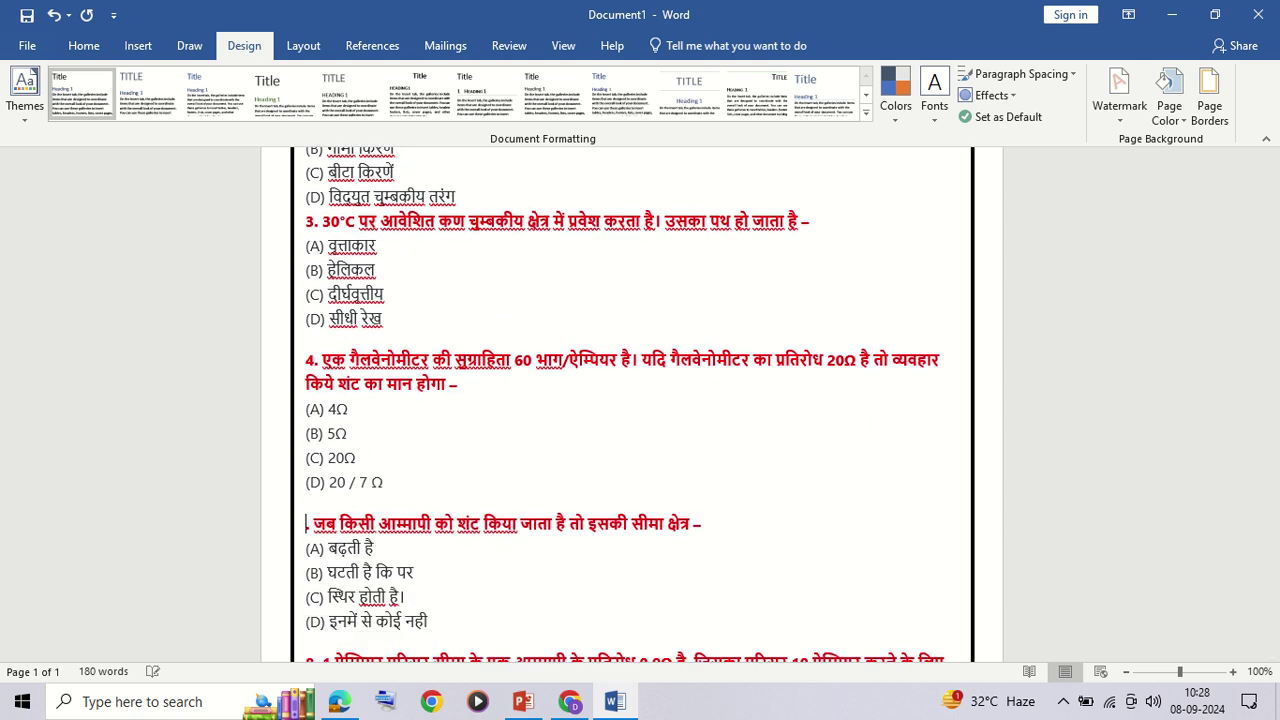
pyautogui.write('4')
pyautogui.press('BackSpace')
pyautogui.write('5')
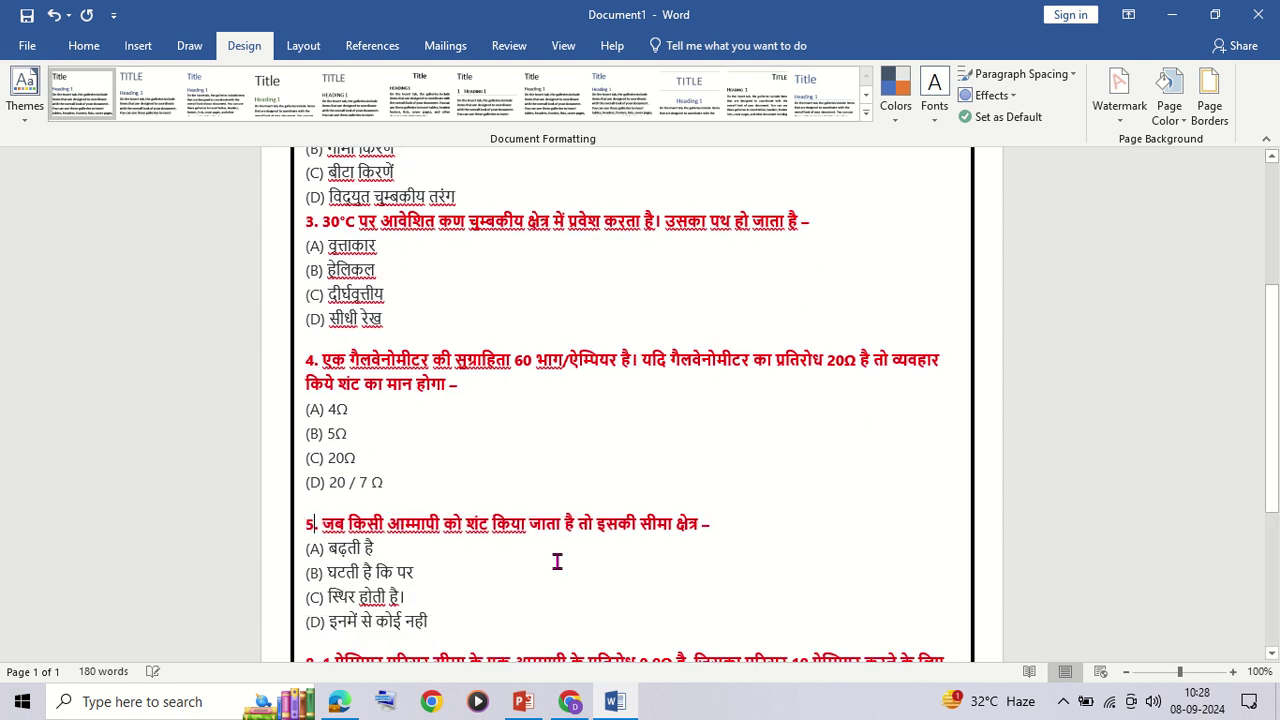
pyautogui.scroll(-2, 558, 560)
pyautogui.click(306, 578)
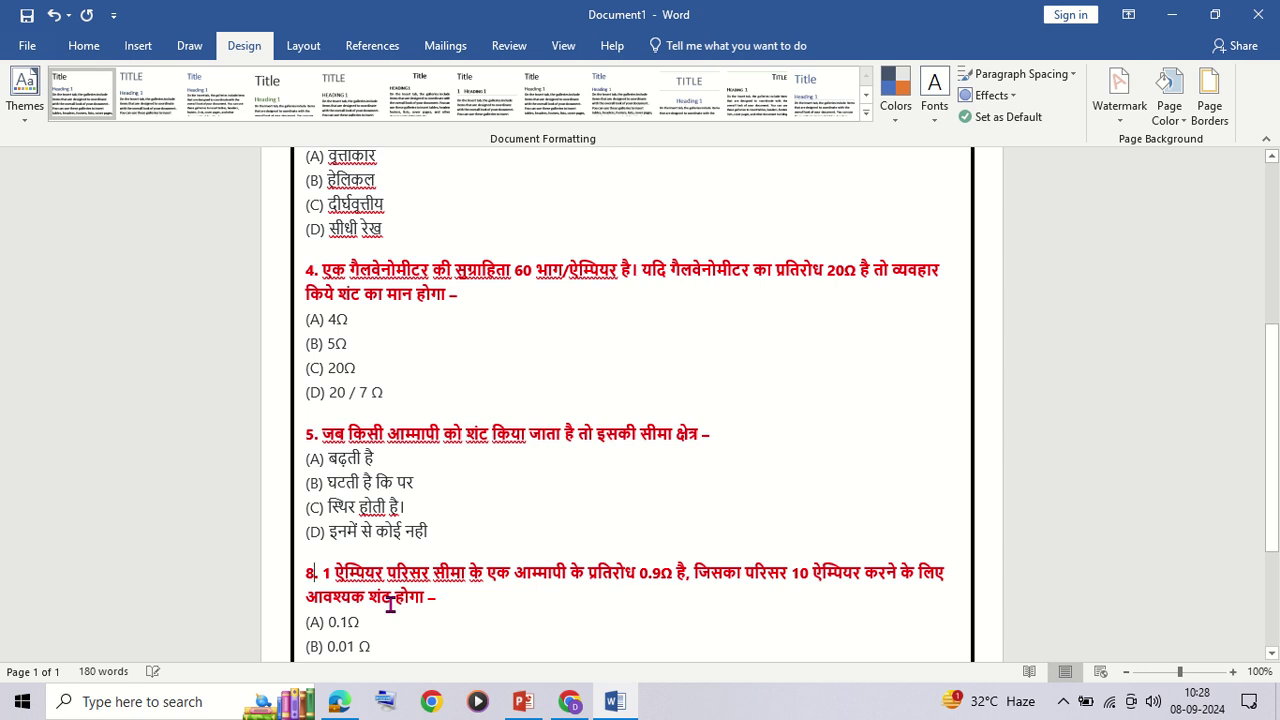
pyautogui.press('BackSpace')
pyautogui.write('6')
pyautogui.scroll(-3, 440, 503)
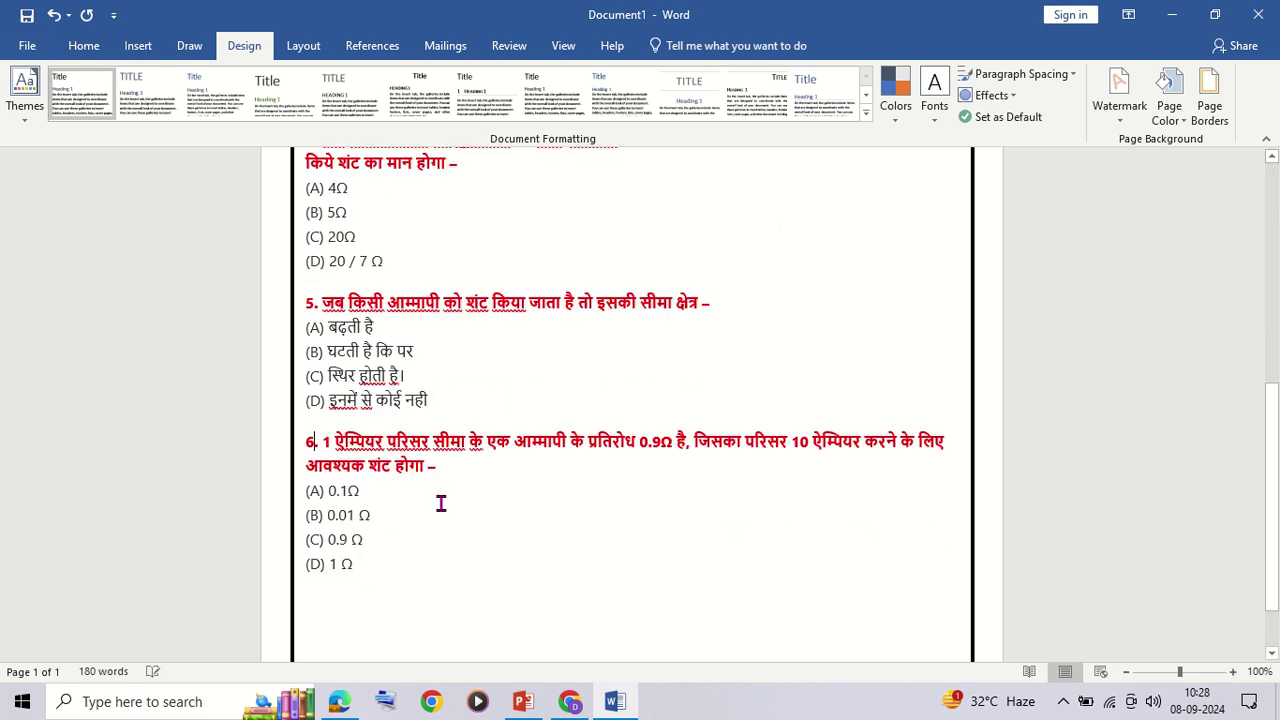
pyautogui.scroll(-2, 420, 491)
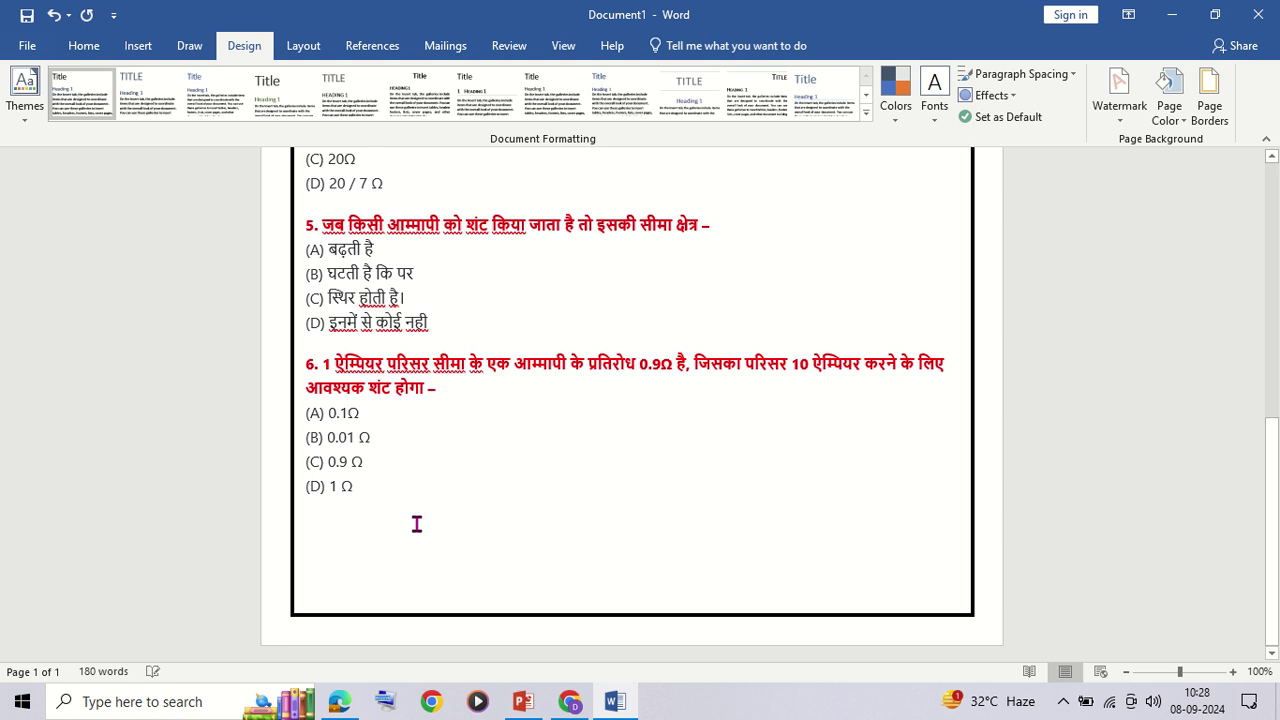
pyautogui.scroll(2, 414, 523)
pyautogui.scroll(3, 297, 372)
pyautogui.scroll(-3, 452, 593)
pyautogui.click(399, 573)
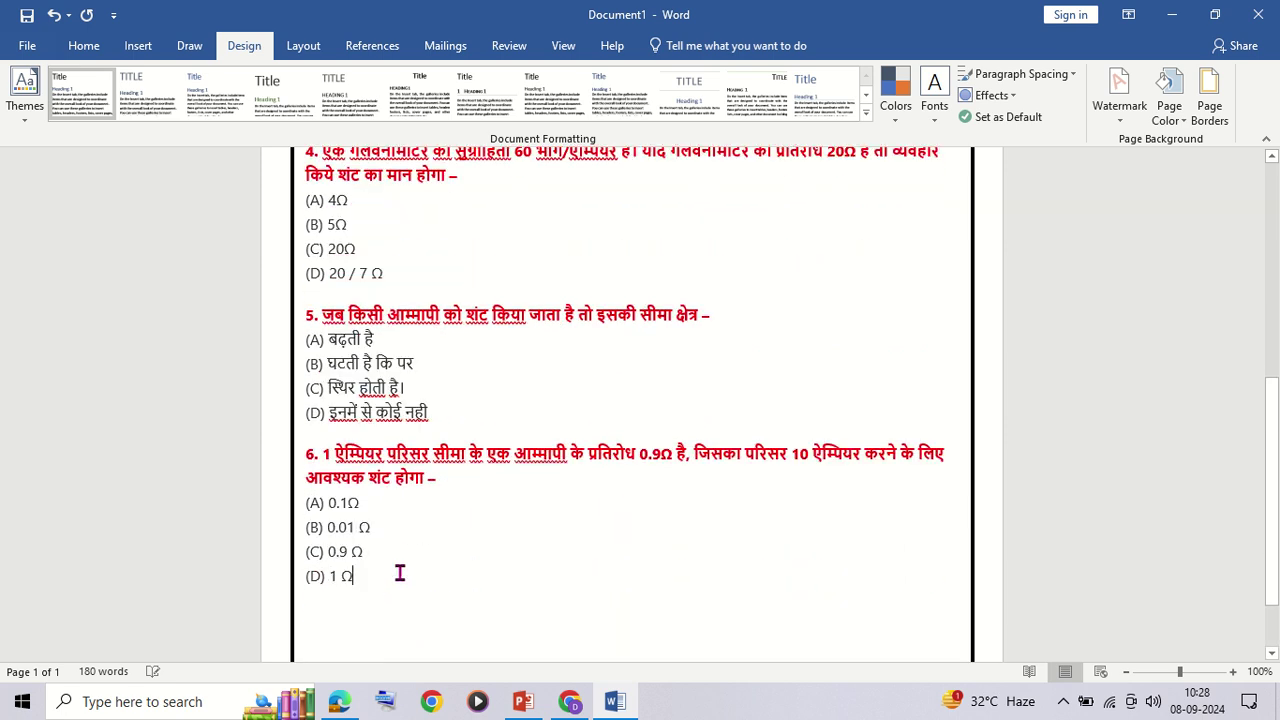
pyautogui.press('Return')
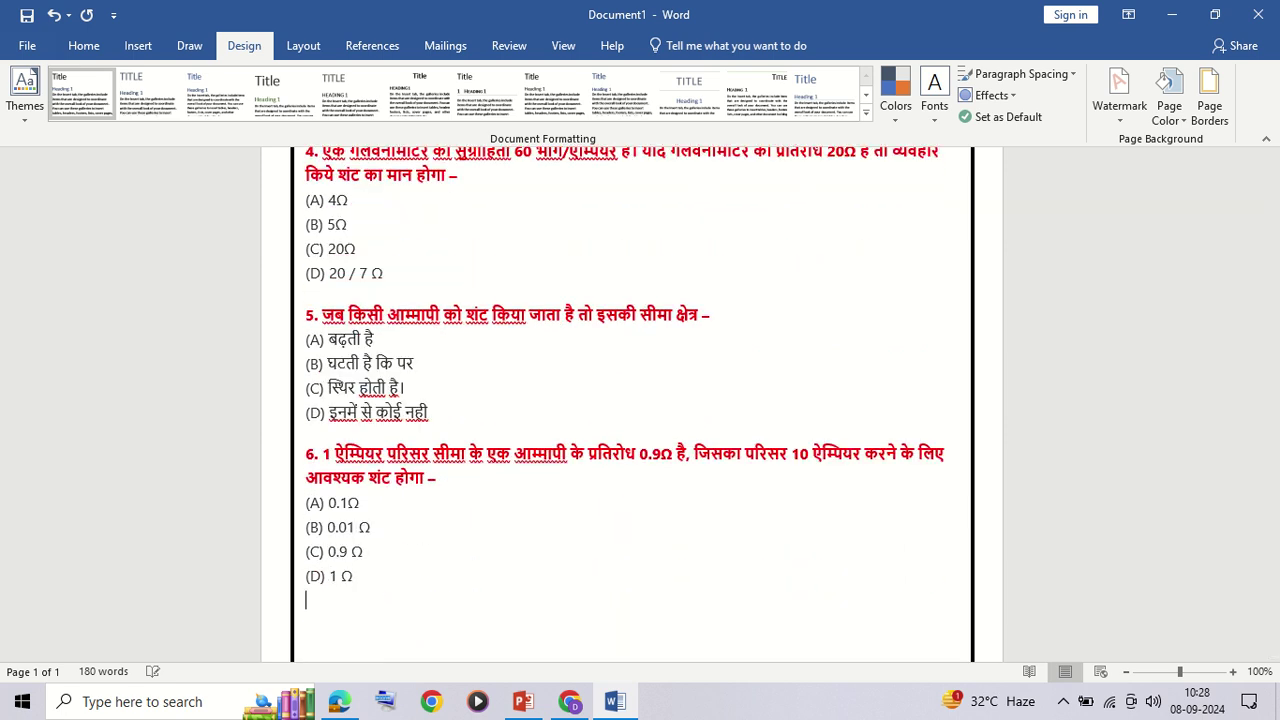
pyautogui.scroll(-4, 369, 457)
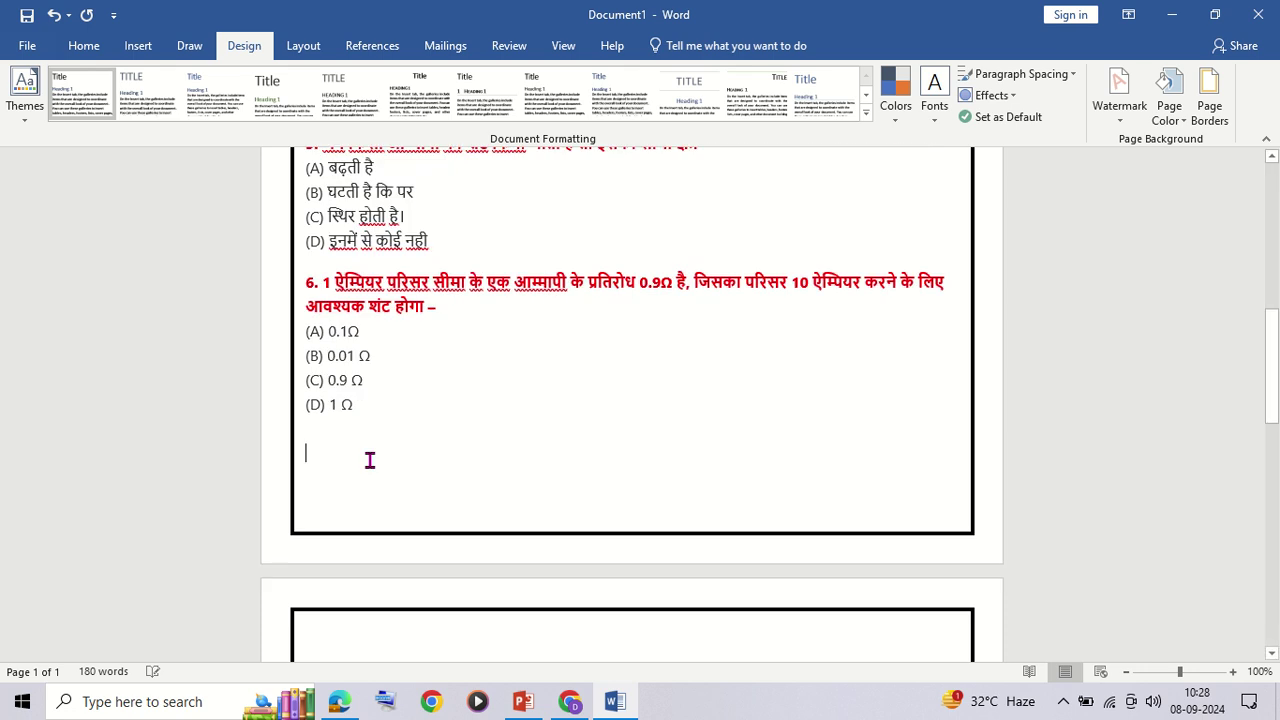
pyautogui.scroll(-2, 457, 434)
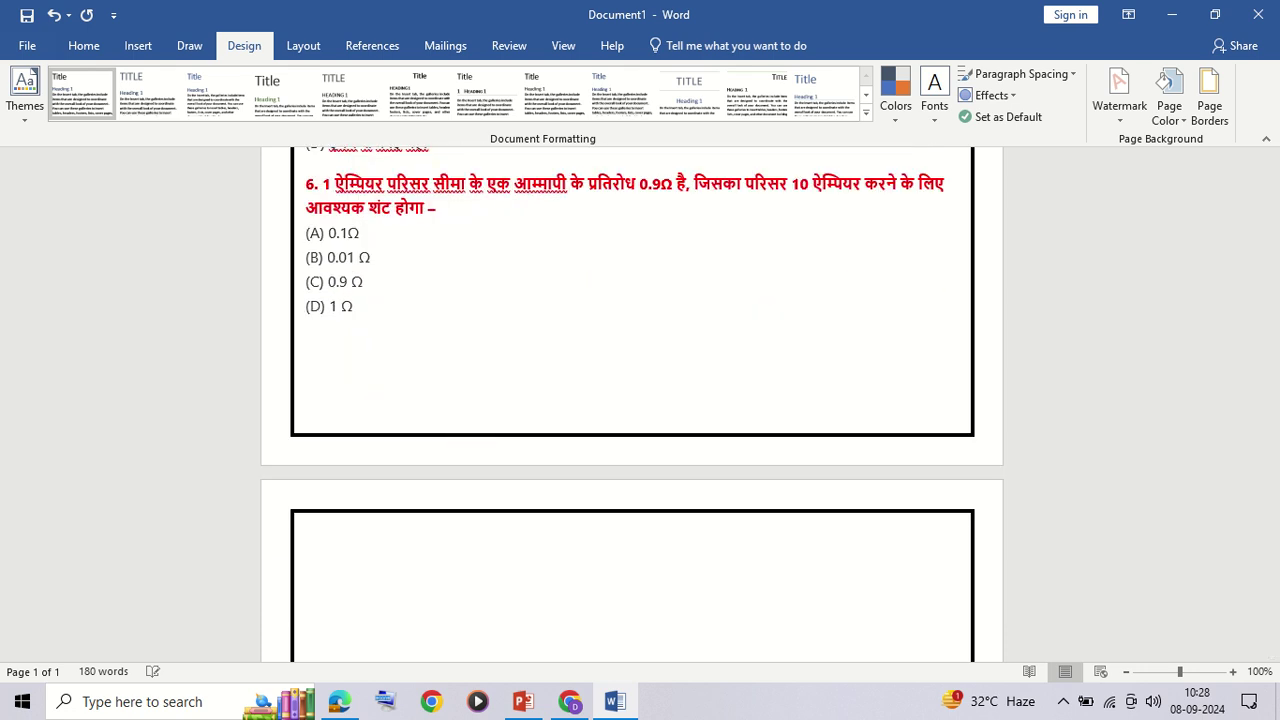
# Type the heading 'Answers' at the top of the next page.
pyautogui.click(306, 538)
pyautogui.write('Answq')
pyautogui.press('BackSpace')
pyautogui.write('ers')
pyautogui.scroll(1, 347, 589)
# Make the Answers heading bold, red and enlarged to 16 pt.
pyautogui.click(290, 561)
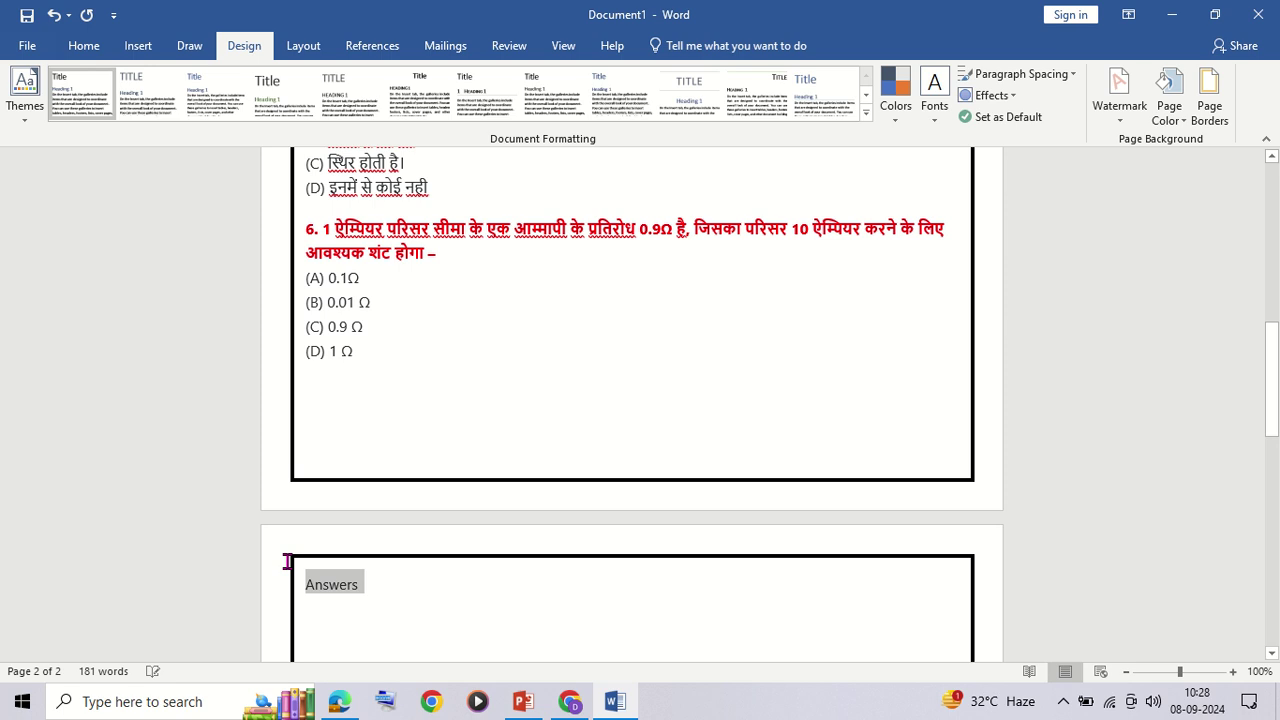
pyautogui.click(92, 52)
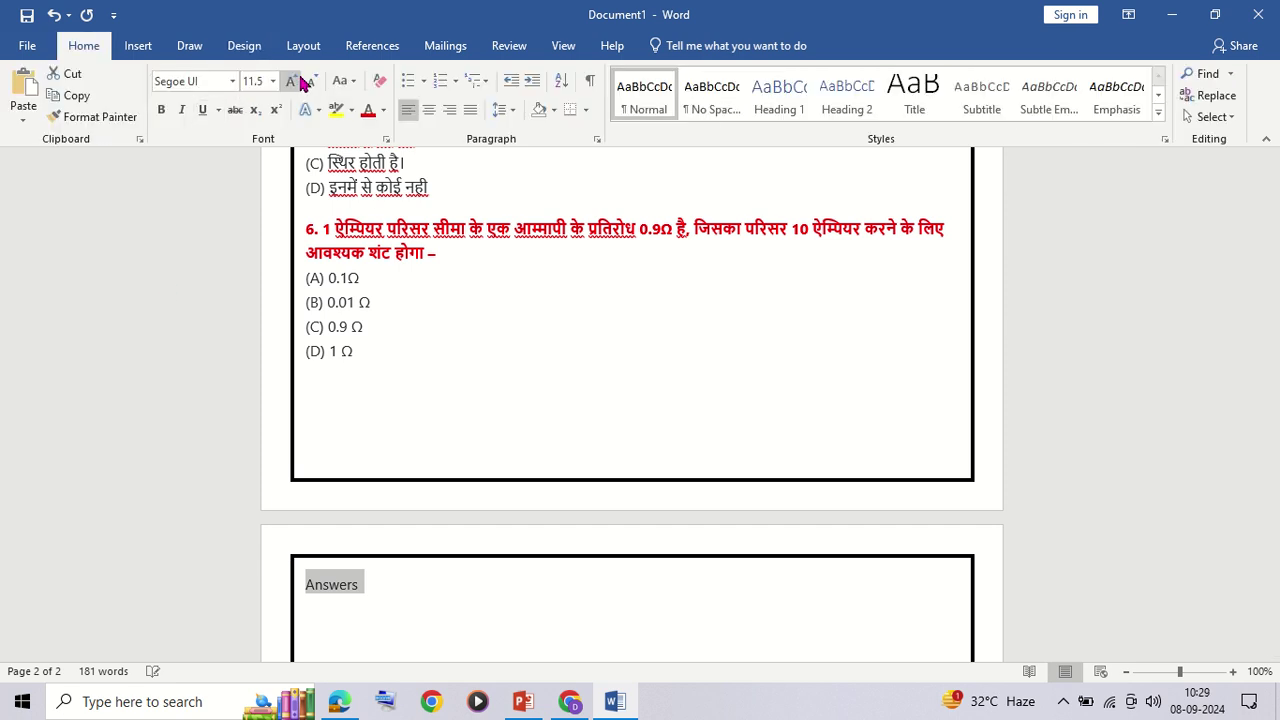
pyautogui.click(291, 82)
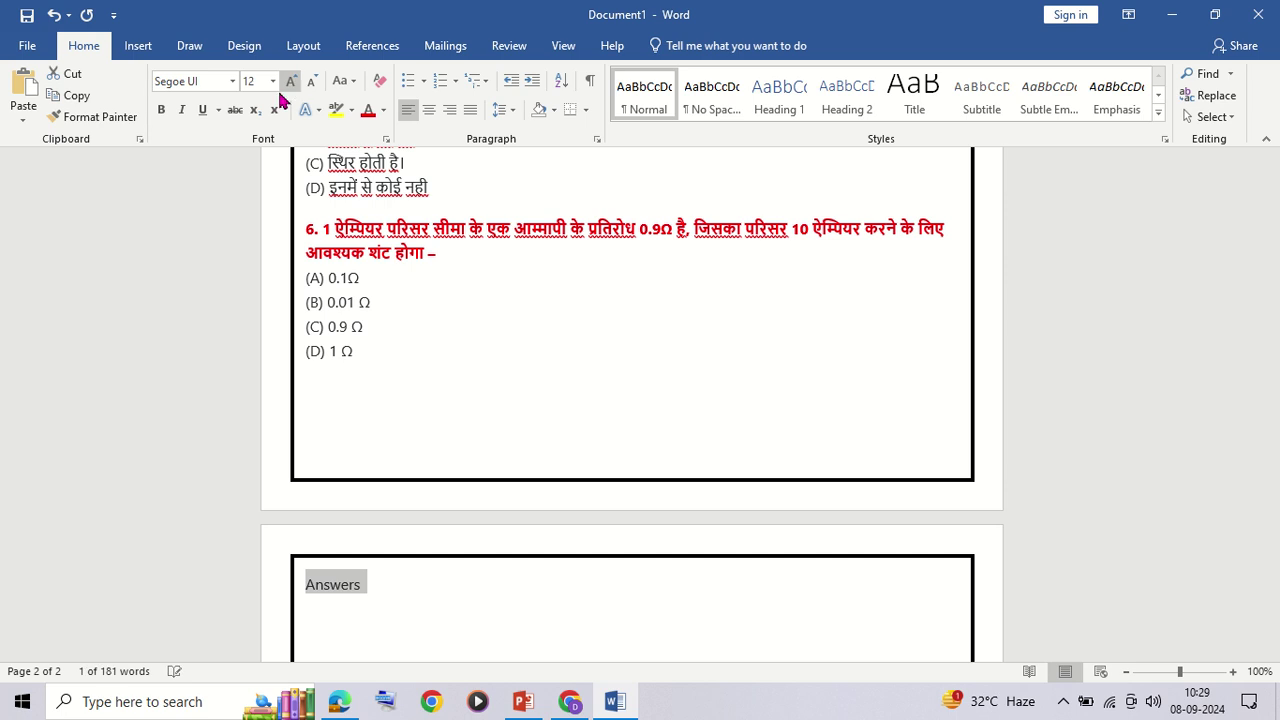
pyautogui.click(162, 110)
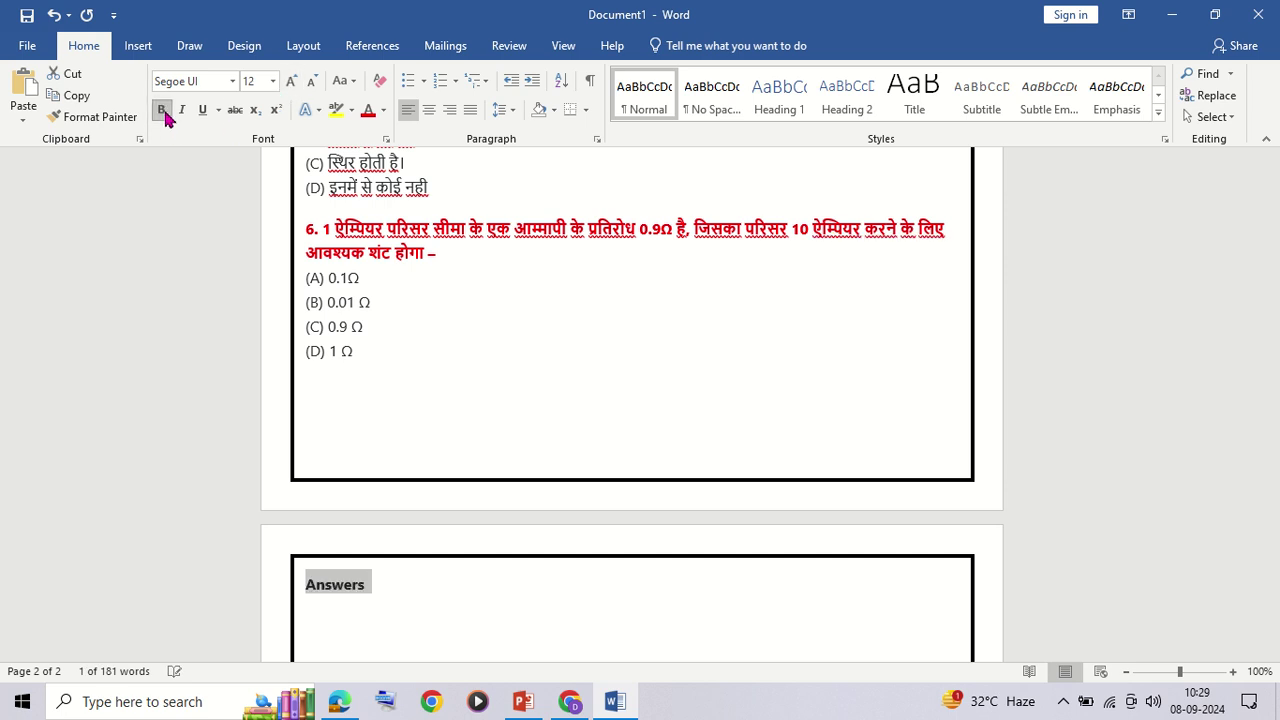
pyautogui.click(382, 111)
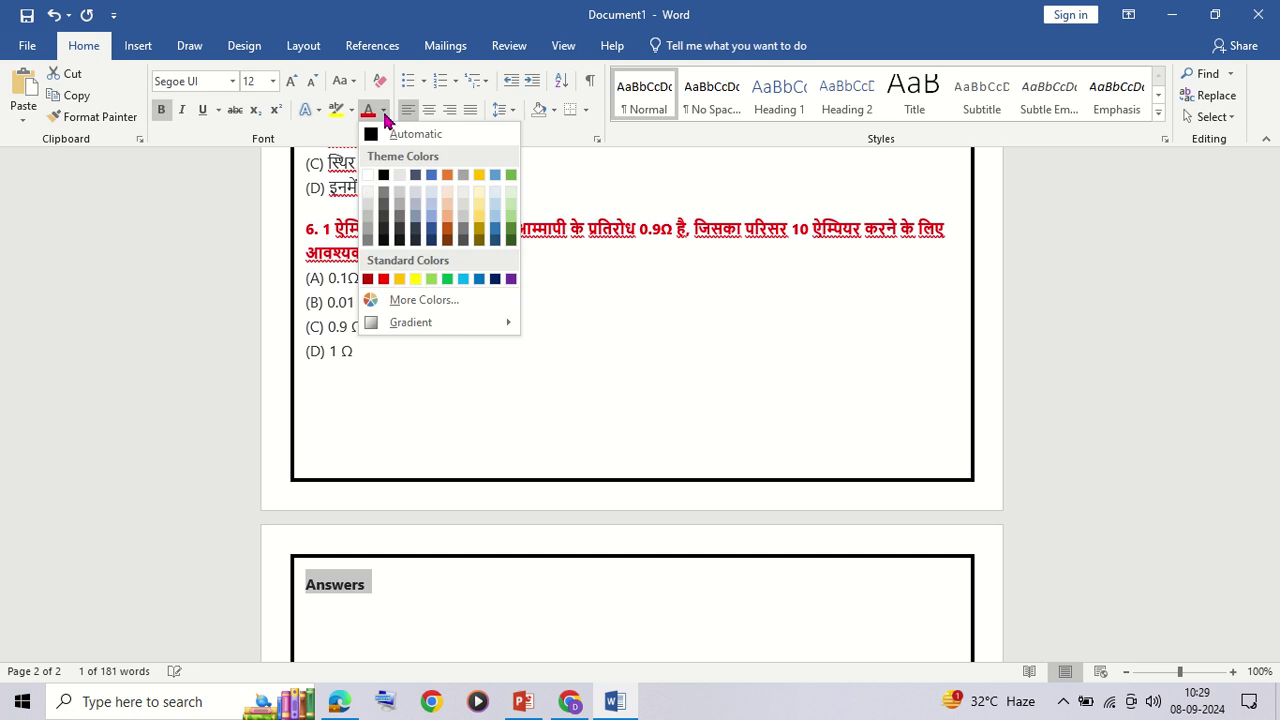
pyautogui.click(384, 279)
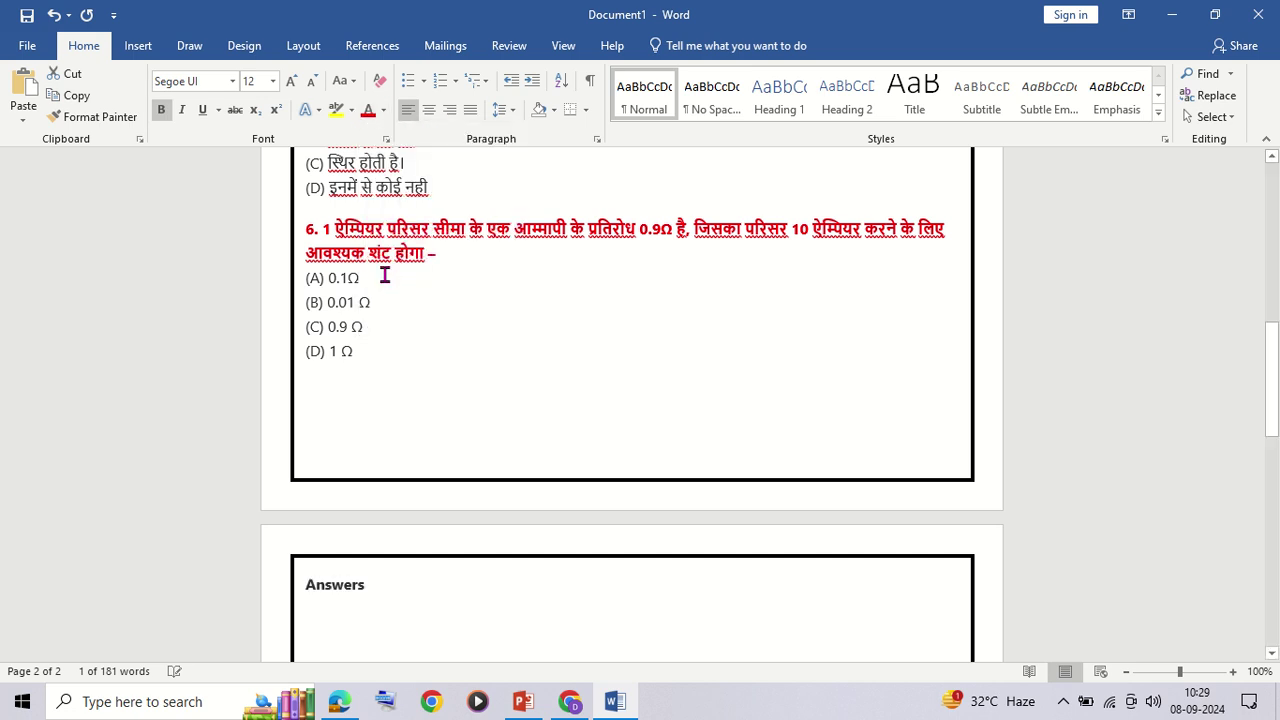
pyautogui.click(291, 80)
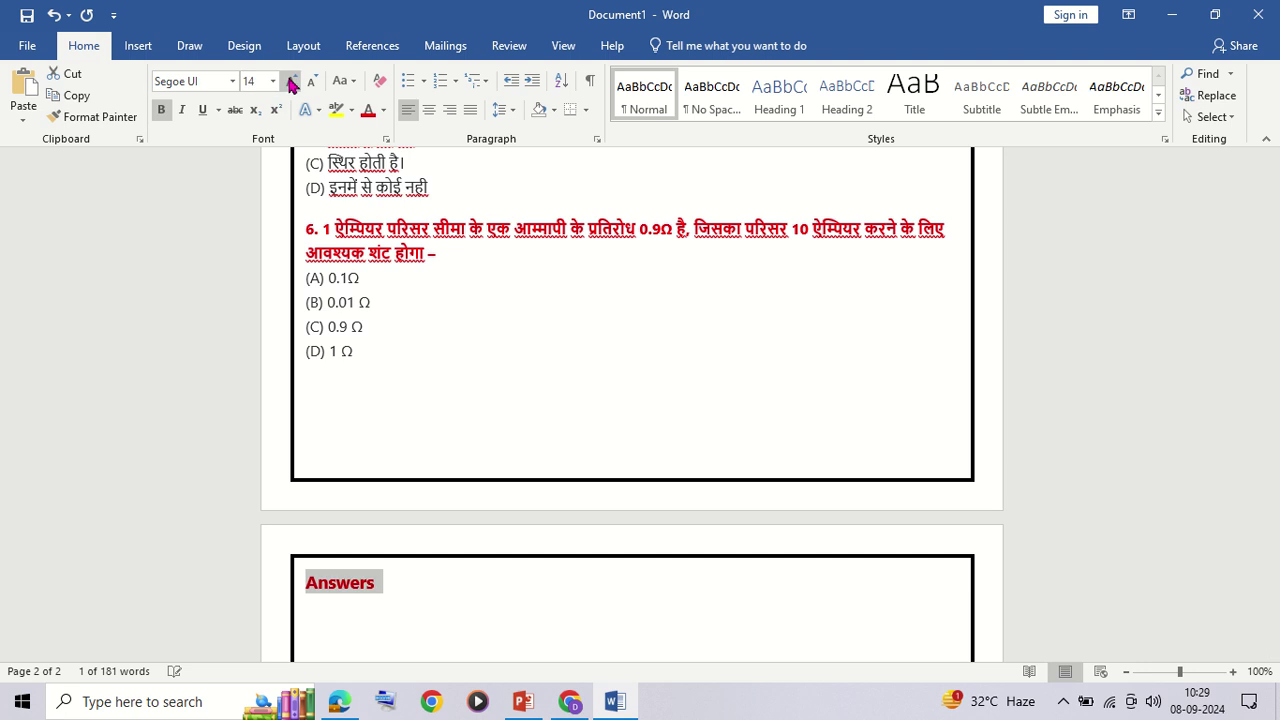
pyautogui.click(291, 80)
# Start the answer list below the heading with lines 1. and 2.
pyautogui.click(403, 583)
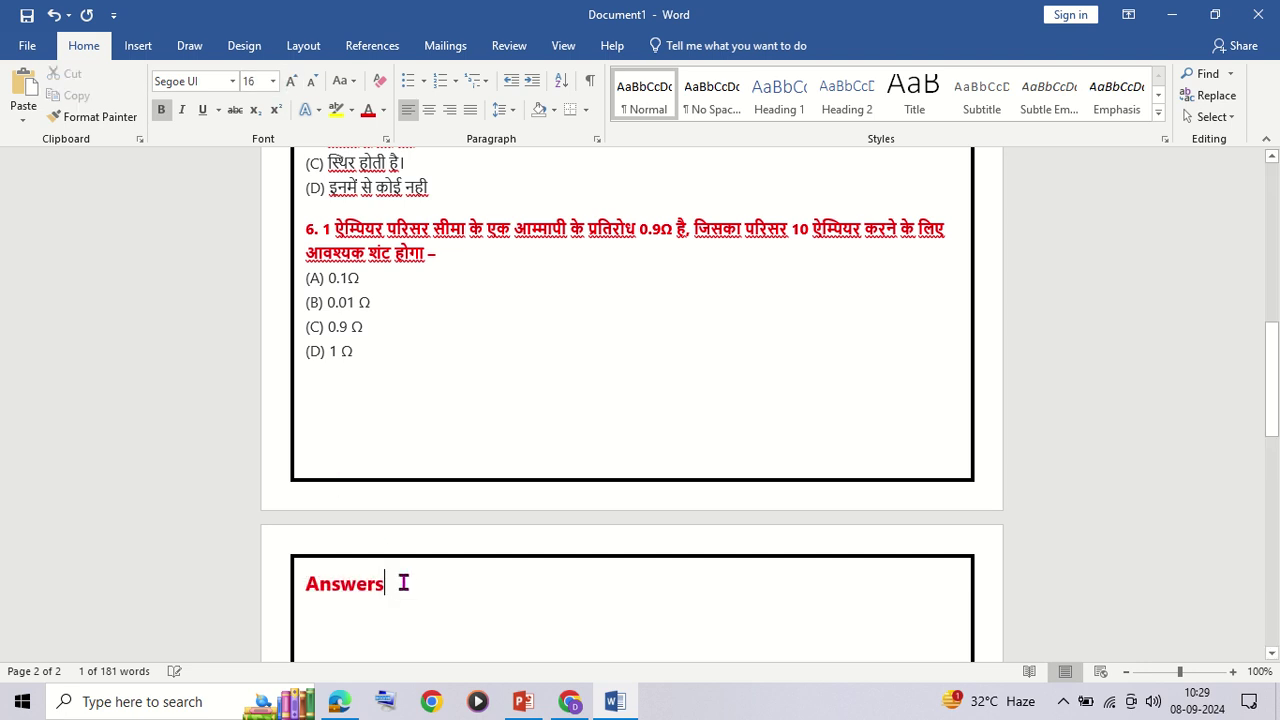
pyautogui.press('Return')
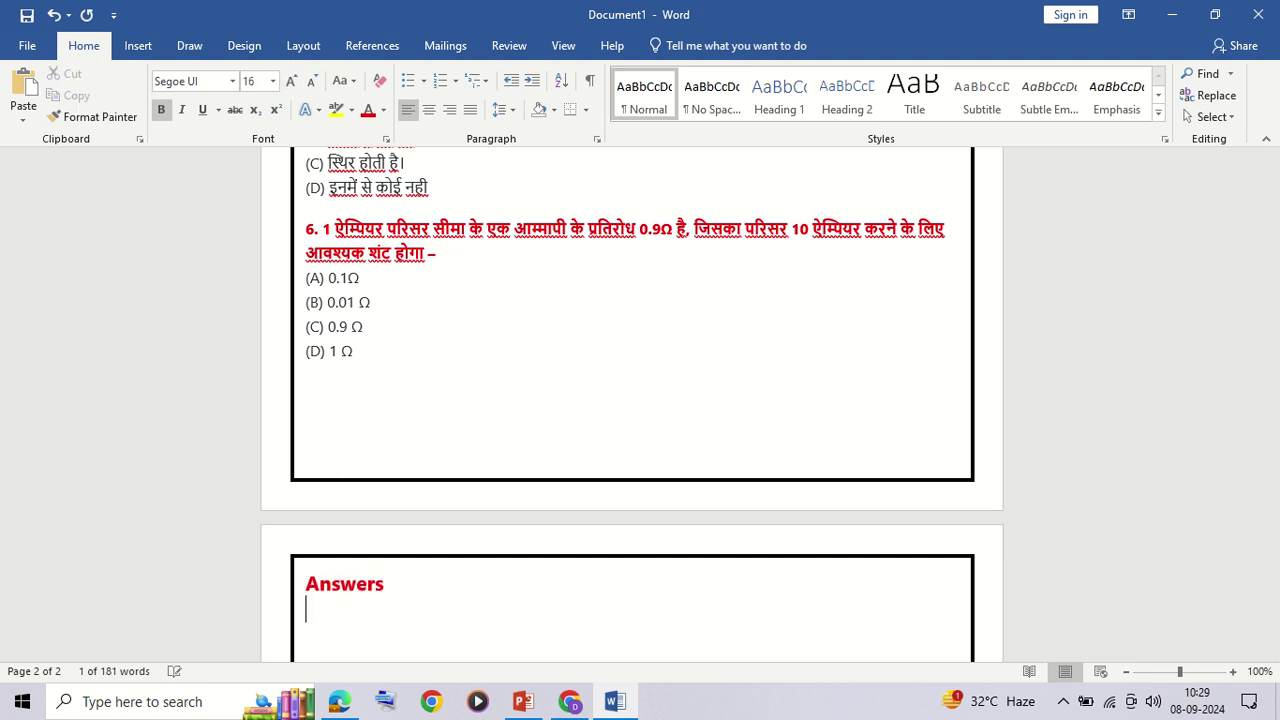
pyautogui.write('1. ')
pyautogui.write('2.')
# Add answer lines 3. through 6. below the first two.
pyautogui.press('Return')
pyautogui.write('3')
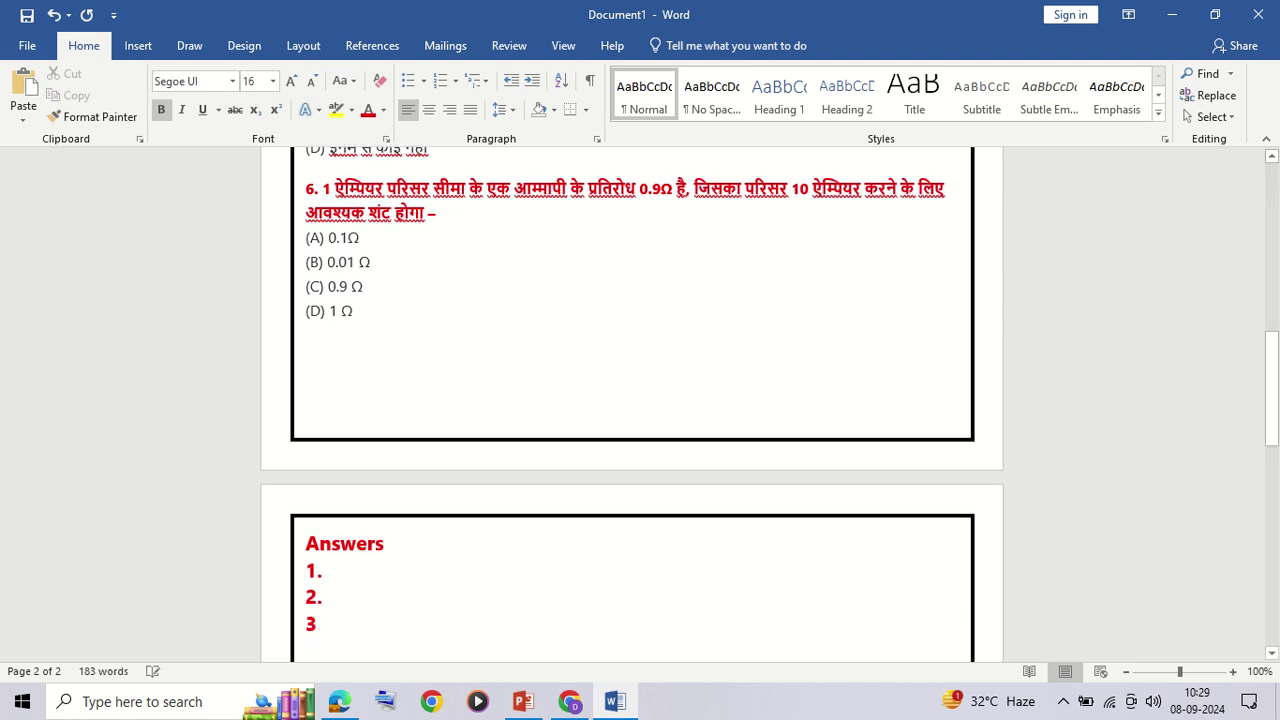
pyautogui.write('. ')
pyautogui.write('4')
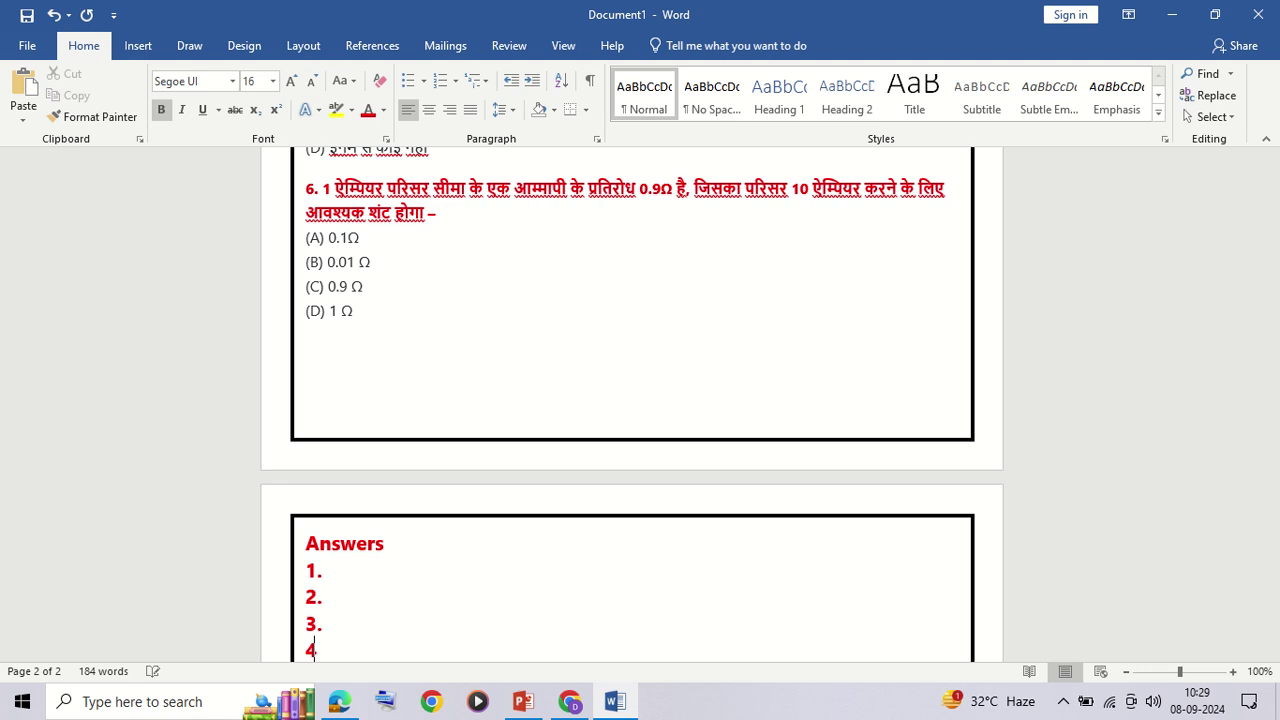
pyautogui.write('.')
pyautogui.press('Return')
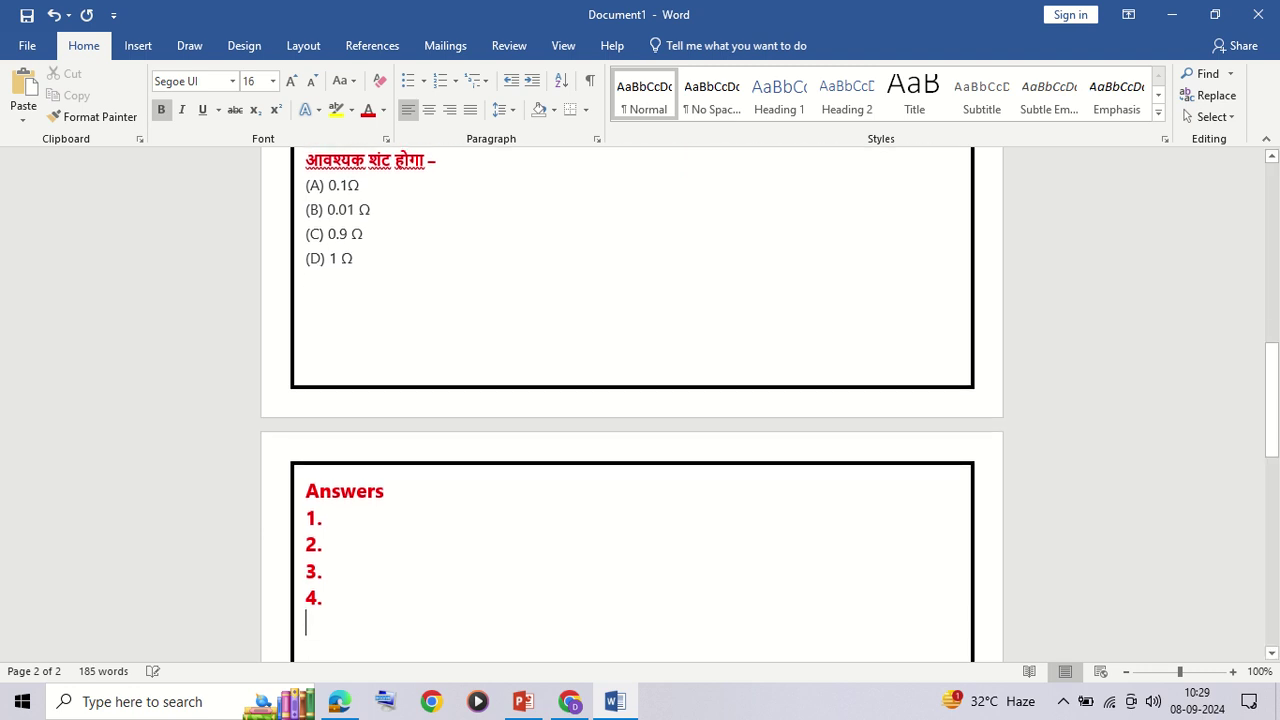
pyautogui.write('5. ')
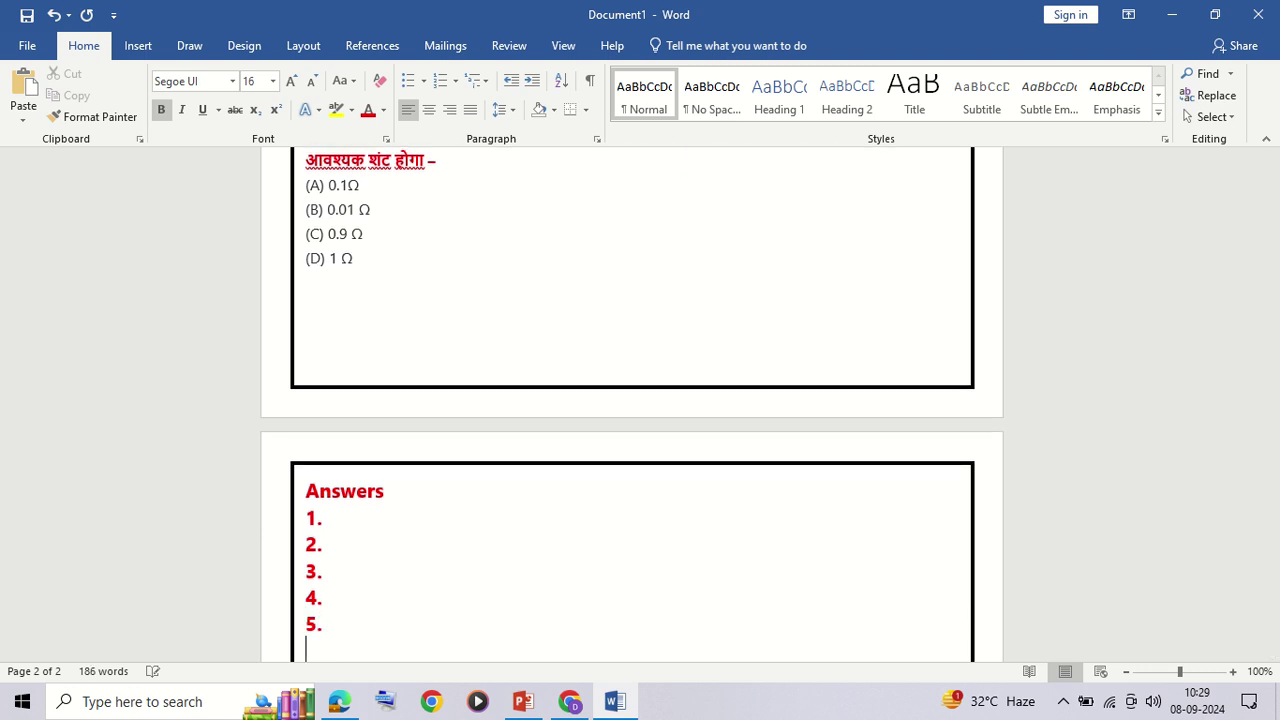
pyautogui.write('6.')
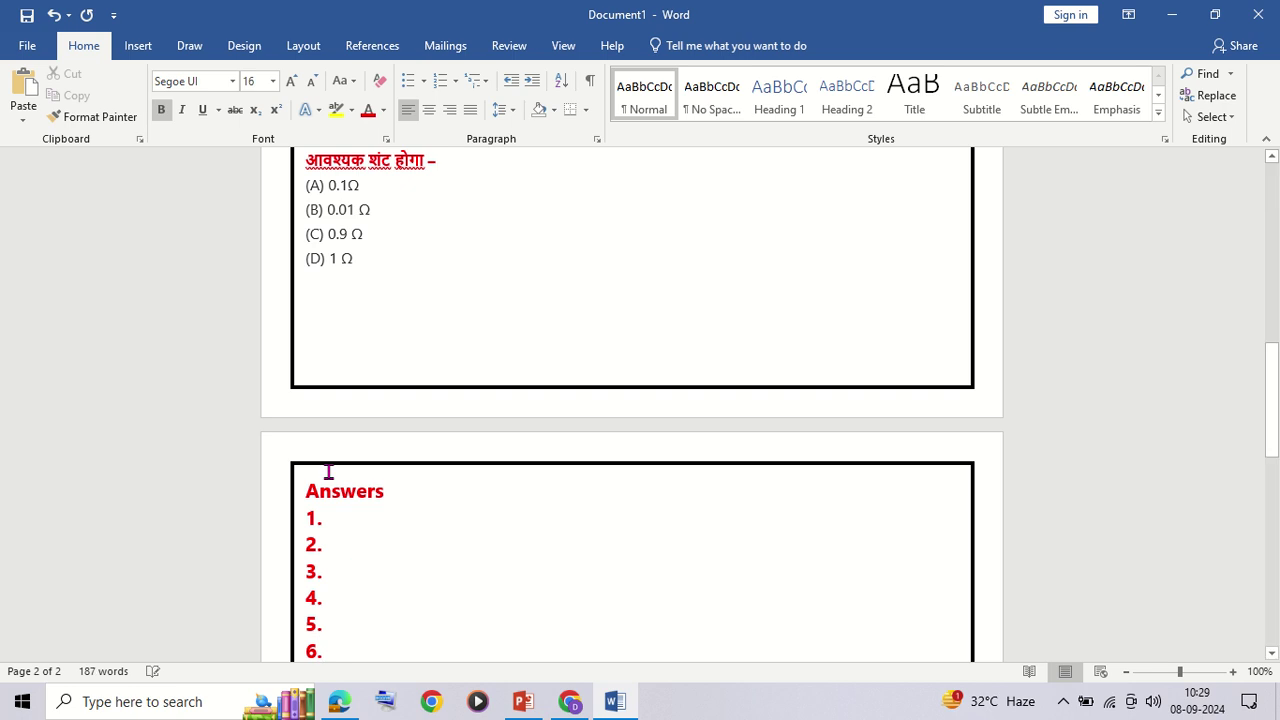
# Fill in answer (B) on line 1 and (c) on line 2.
pyautogui.click(342, 516)
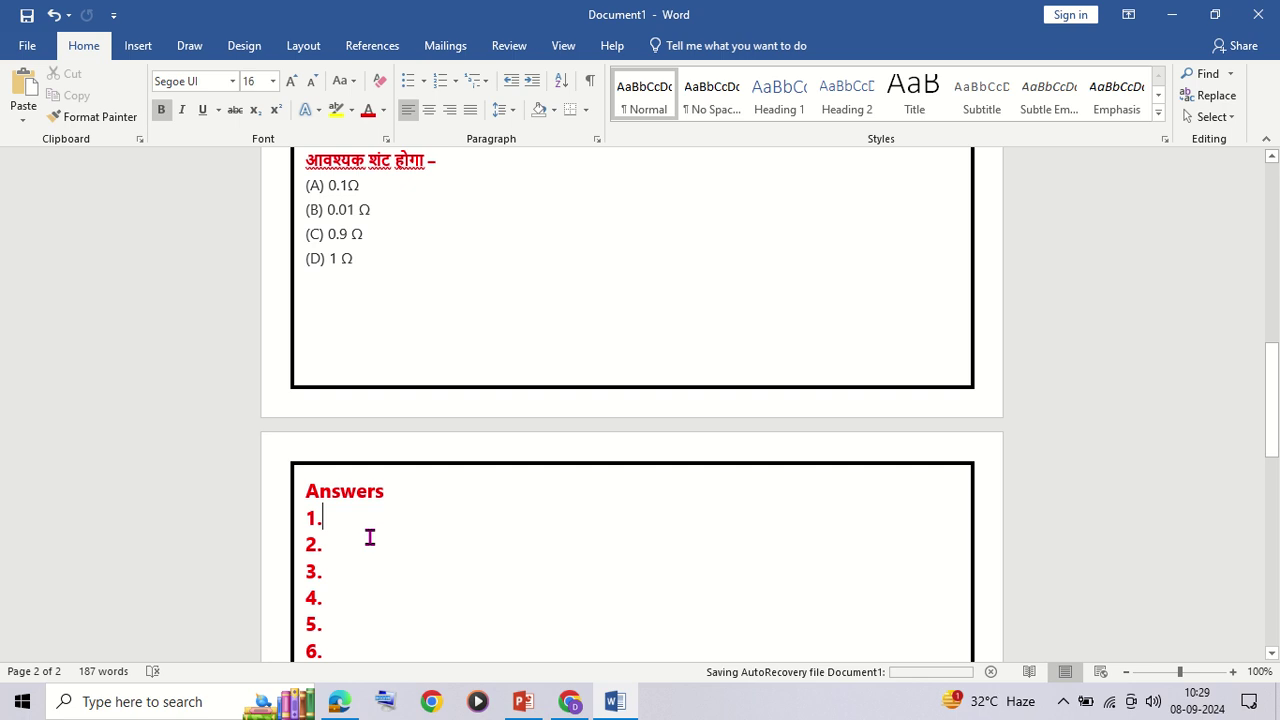
pyautogui.write('()')
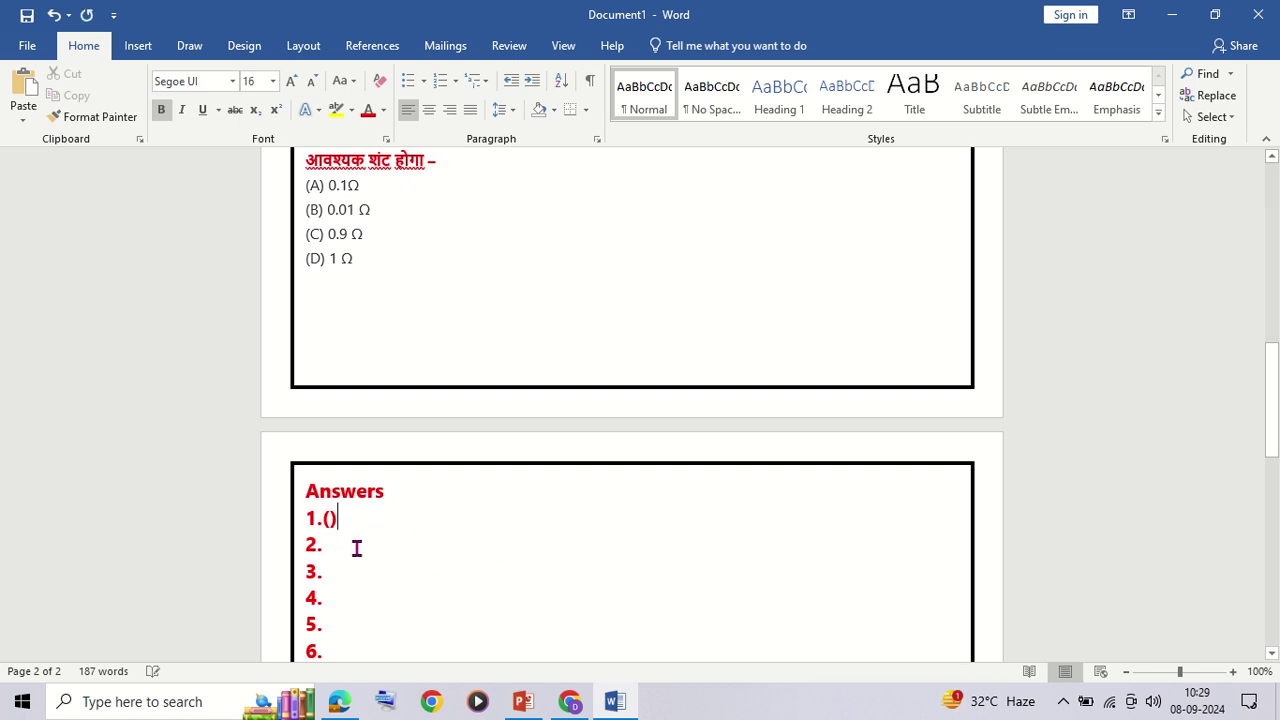
pyautogui.press('Left')
pyautogui.write('B')
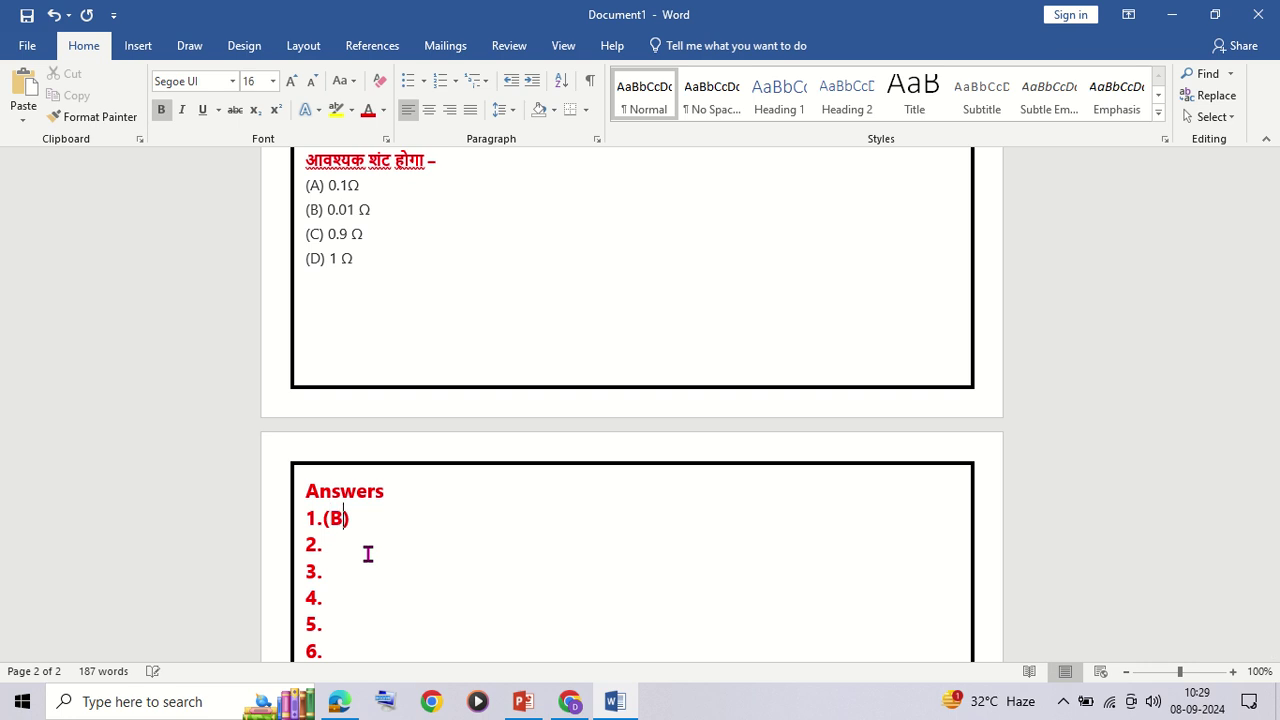
pyautogui.click(336, 545)
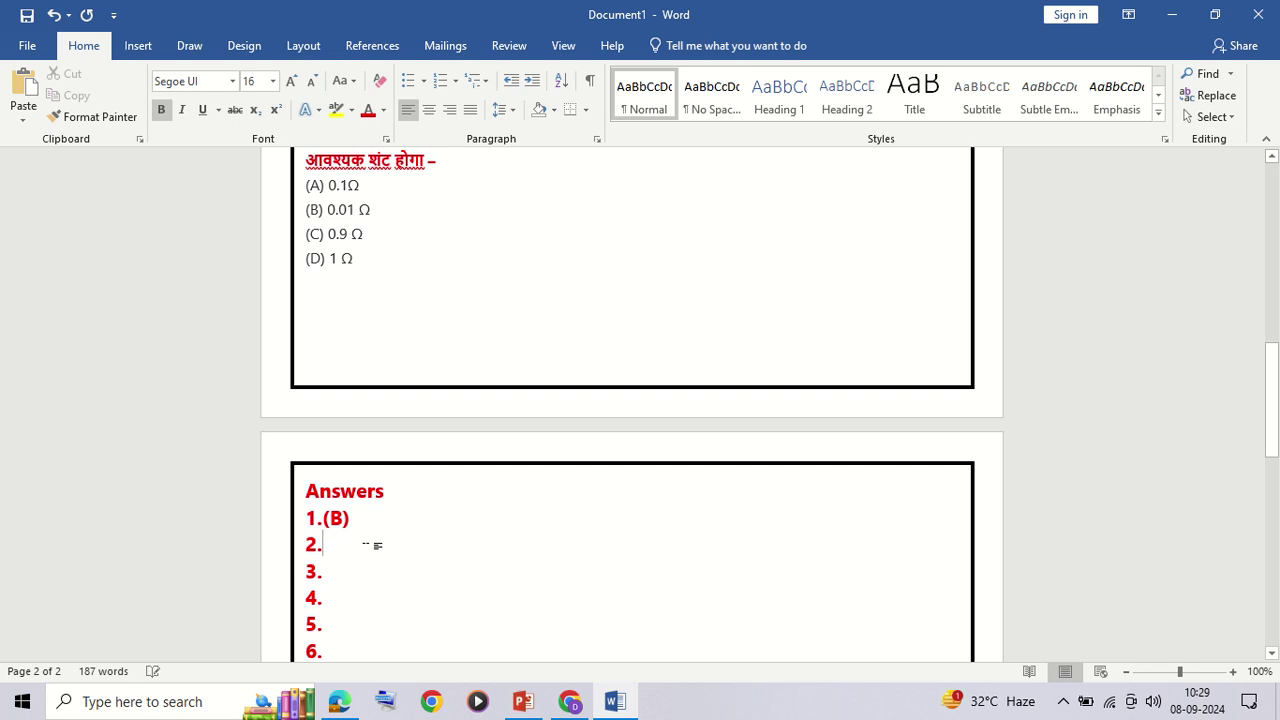
pyautogui.write('(')
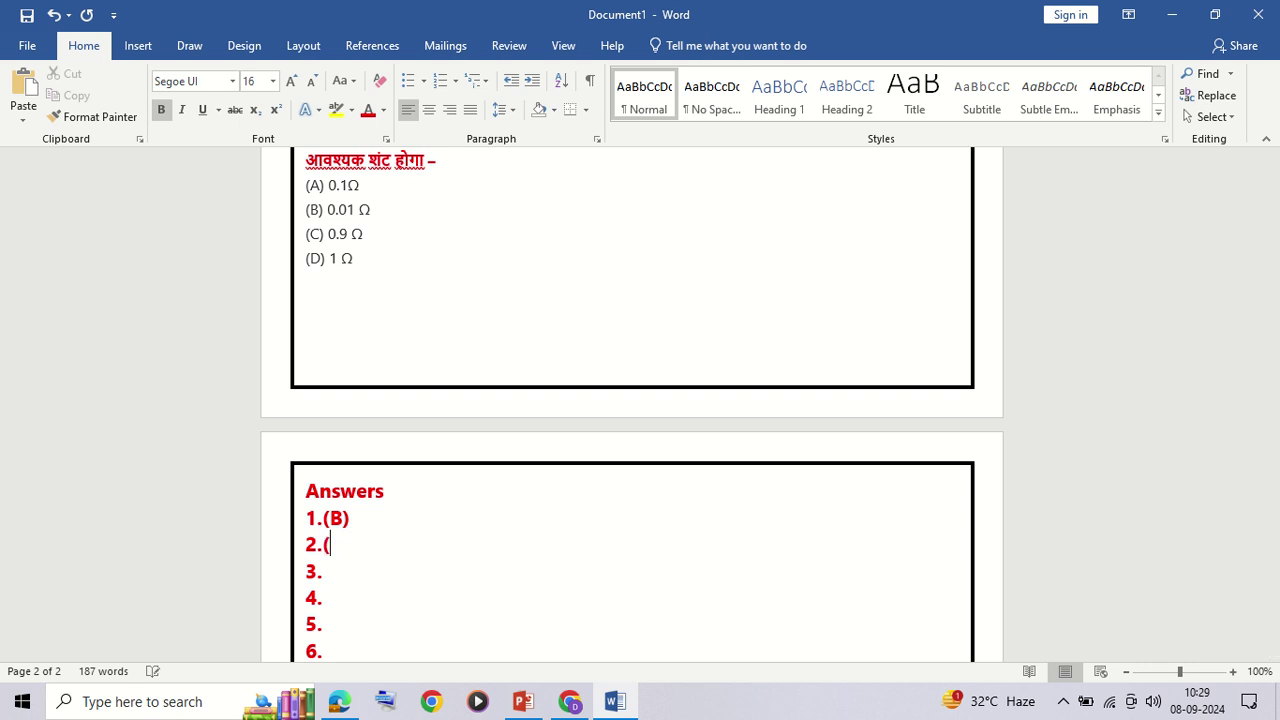
pyautogui.write(')')
pyautogui.press('Left')
pyautogui.write('c')
# Delete the (B) and (c) answers again, leaving the numbered lines blank.
pyautogui.scroll(-3, 423, 560)
pyautogui.scroll(5, 406, 551)
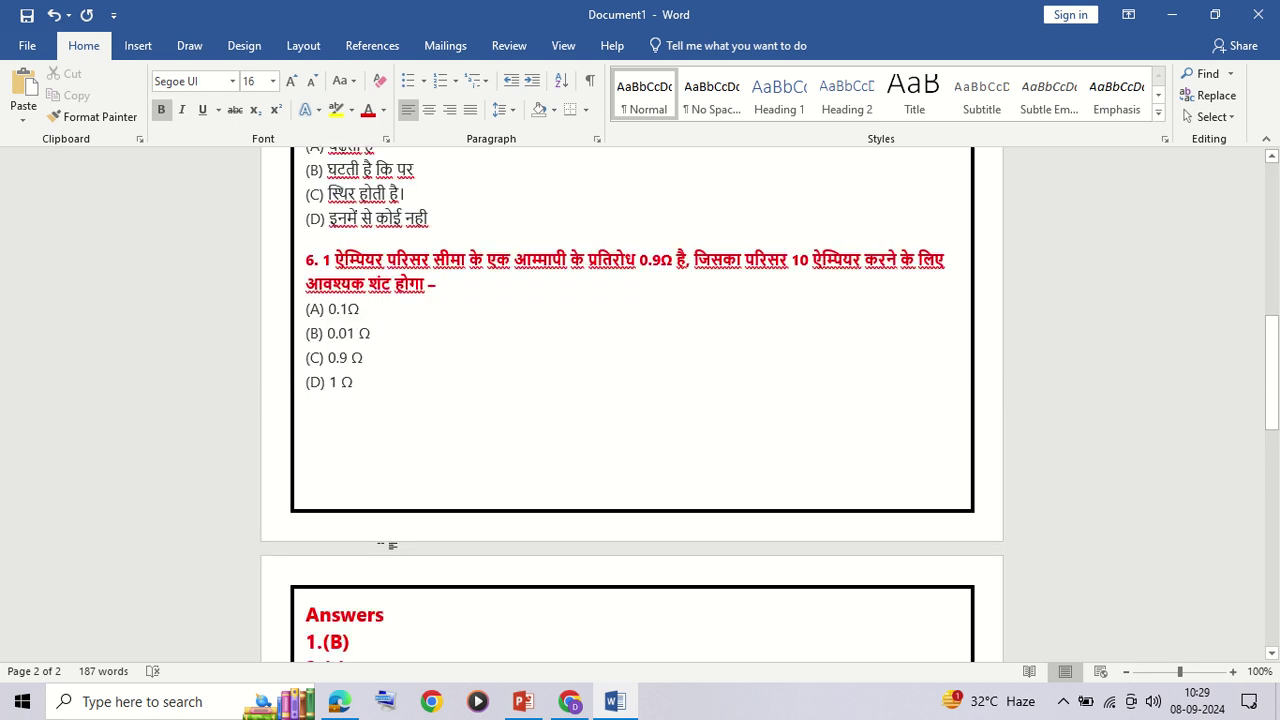
pyautogui.scroll(5, 392, 545)
pyautogui.scroll(-5, 340, 620)
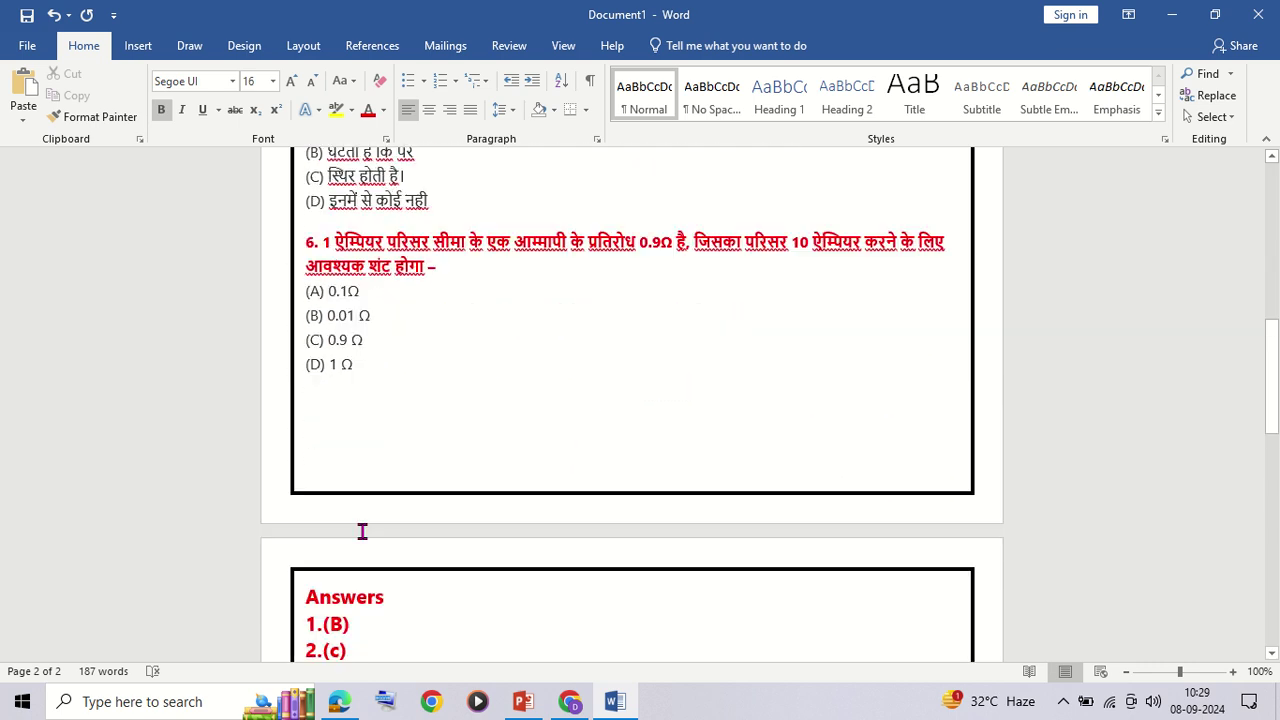
pyautogui.click(363, 648)
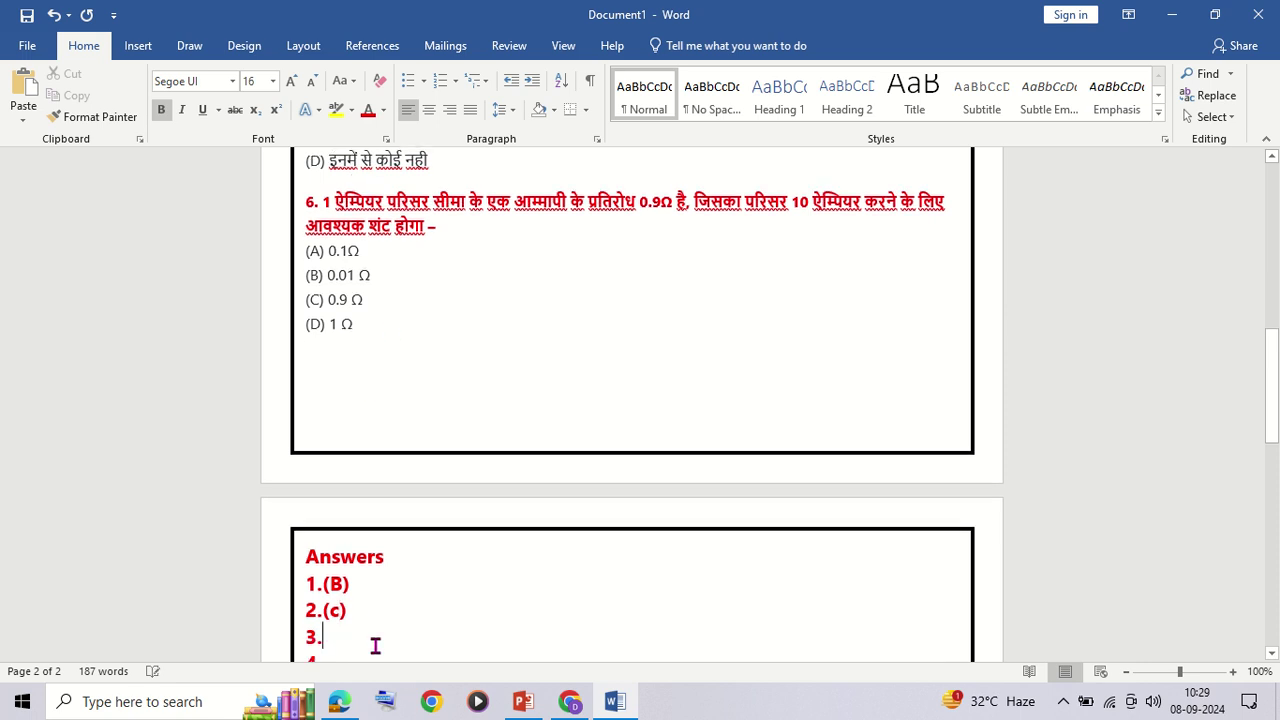
pyautogui.click(368, 590)
pyautogui.press('BackSpace')
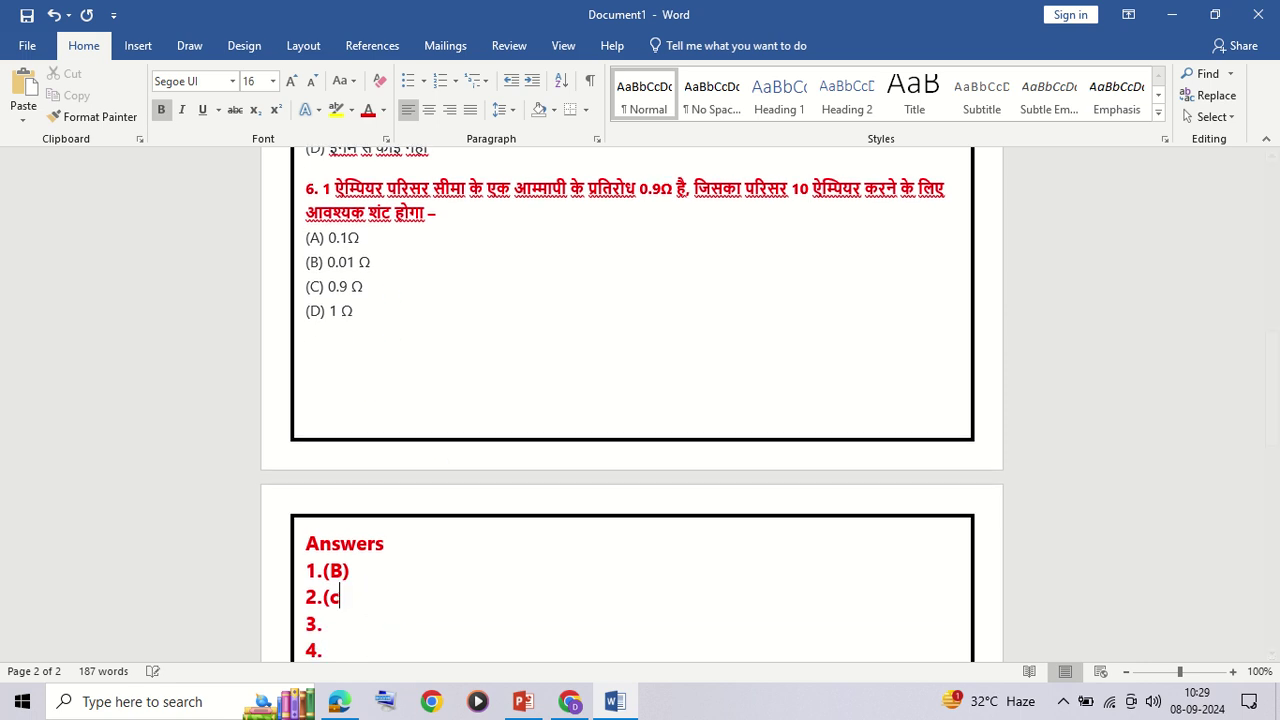
pyautogui.press('BackSpace')
pyautogui.press('BackSpace')
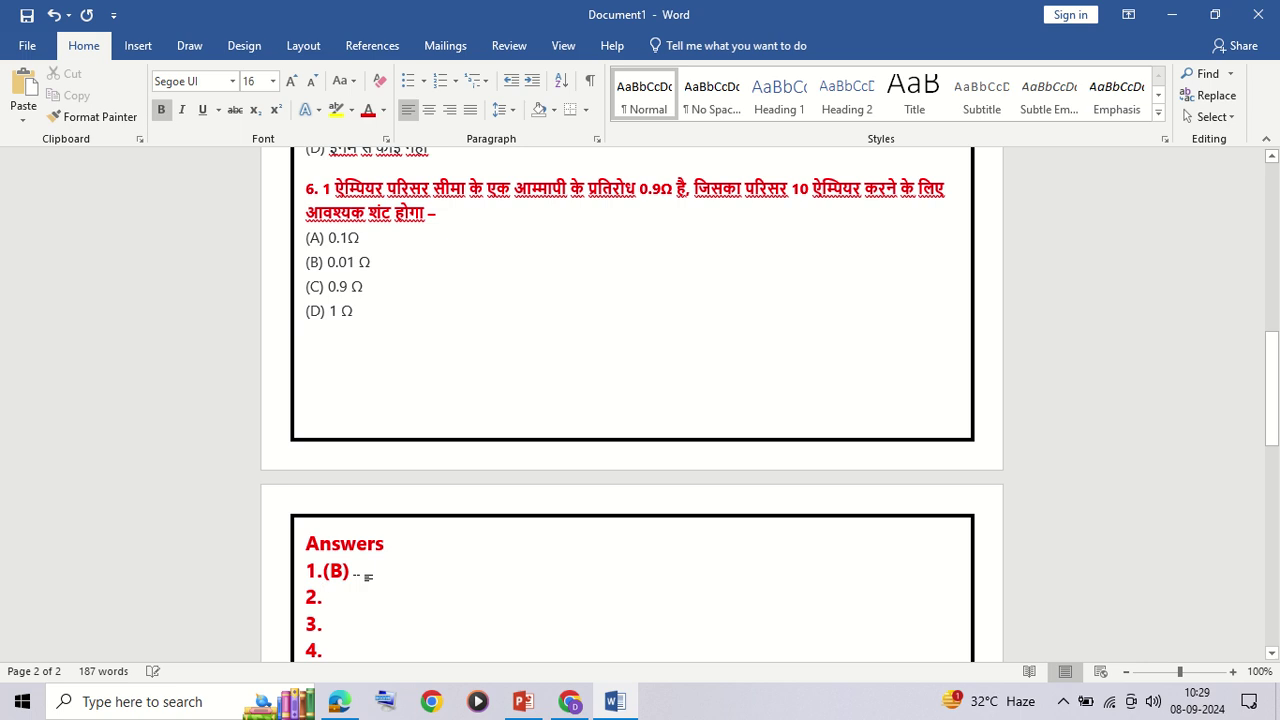
pyautogui.press('BackSpace')
pyautogui.press('BackSpace')
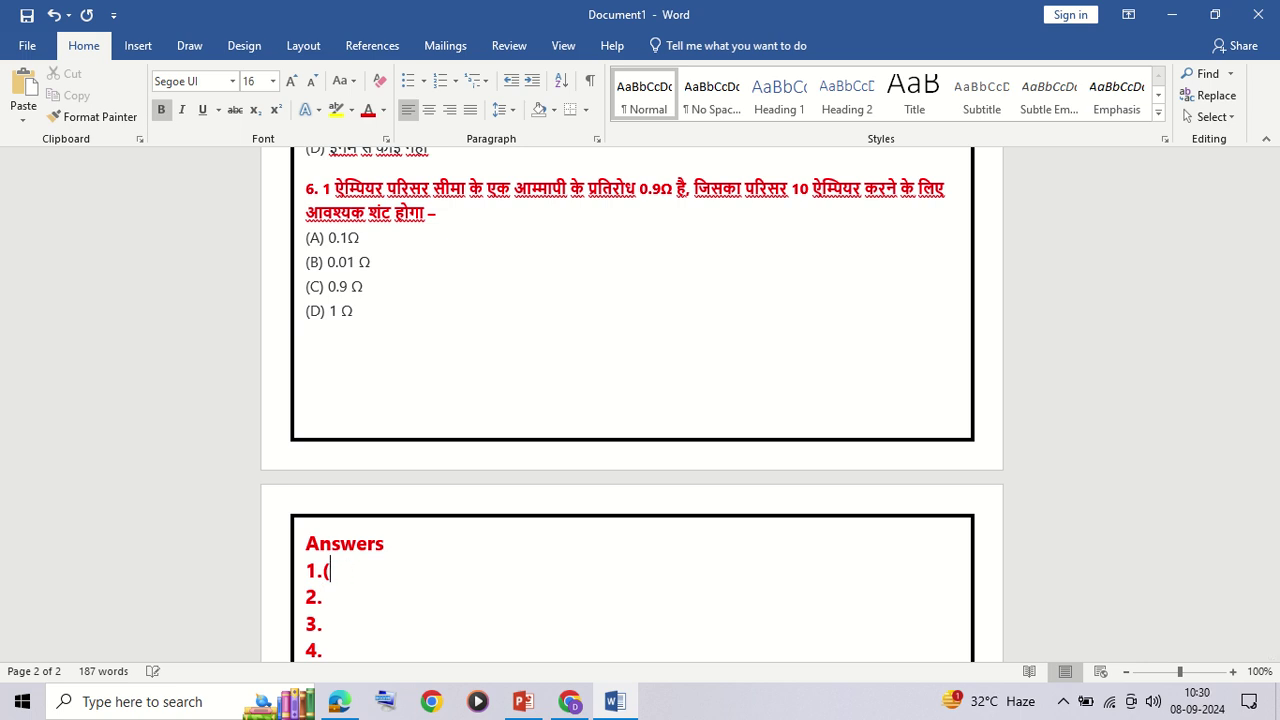
pyautogui.press('BackSpace')
pyautogui.scroll(4, 426, 237)
pyautogui.scroll(5, 443, 260)
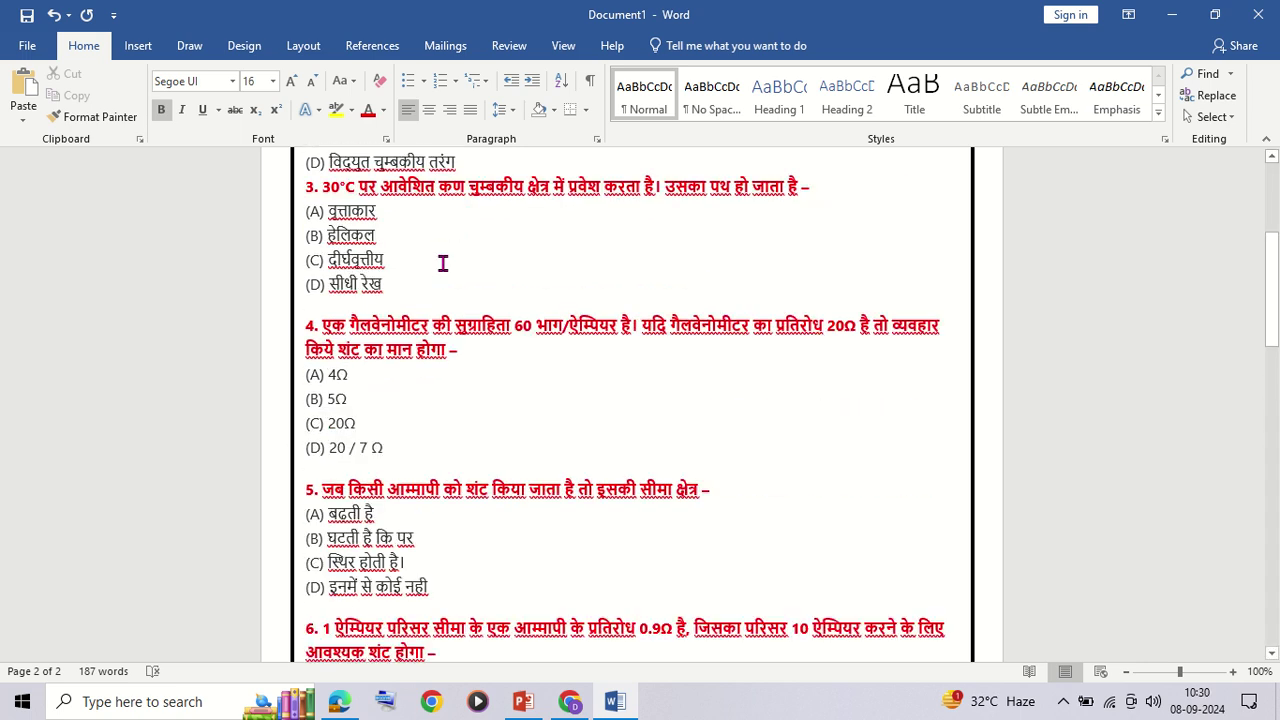
pyautogui.scroll(5, 443, 266)
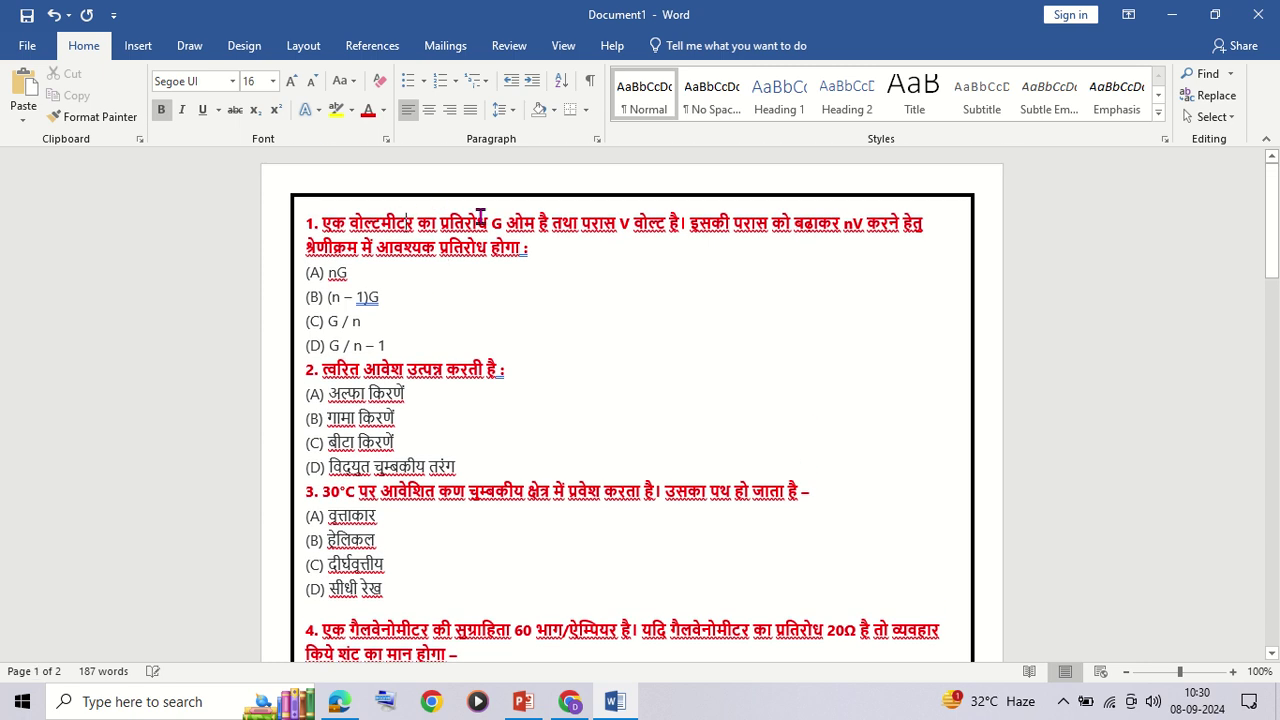
pyautogui.click(481, 217)
# Select the chapter name गतिमान आवेश और चुम्बकत्व in the Chrome article title and bring it to Word.
pyautogui.click(588, 710)
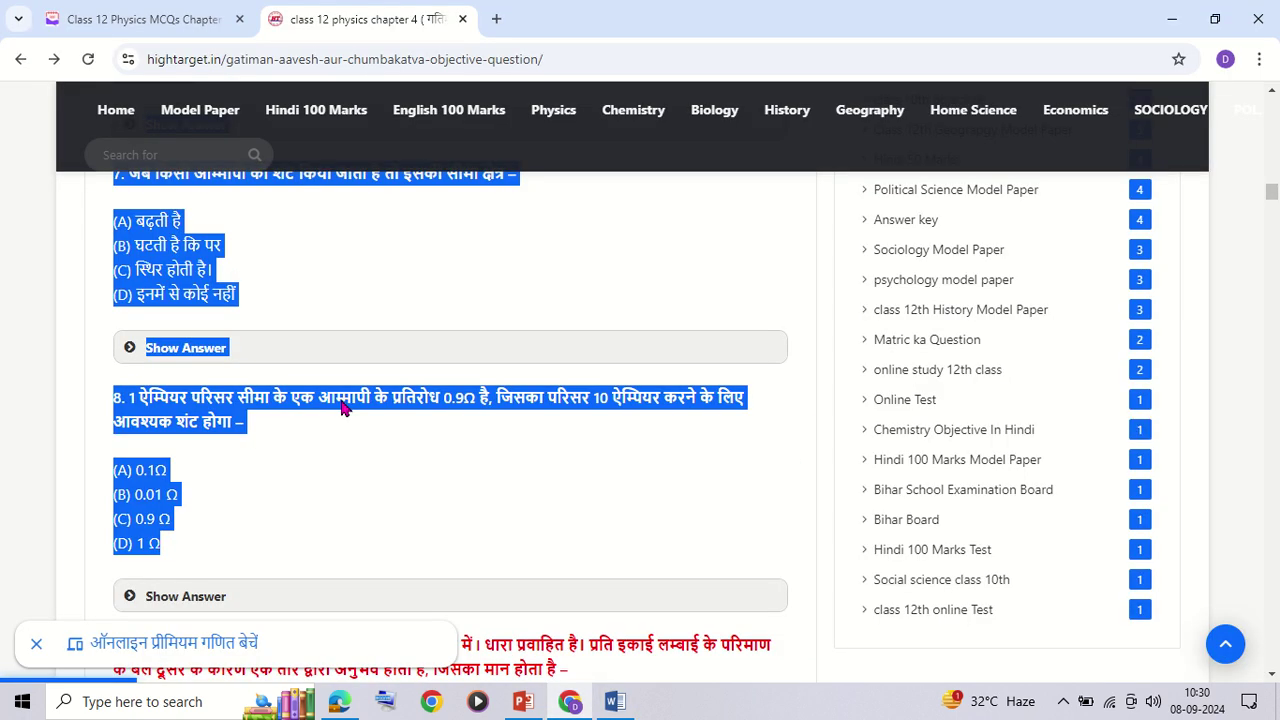
pyautogui.click(421, 350)
pyautogui.scroll(5, 421, 350)
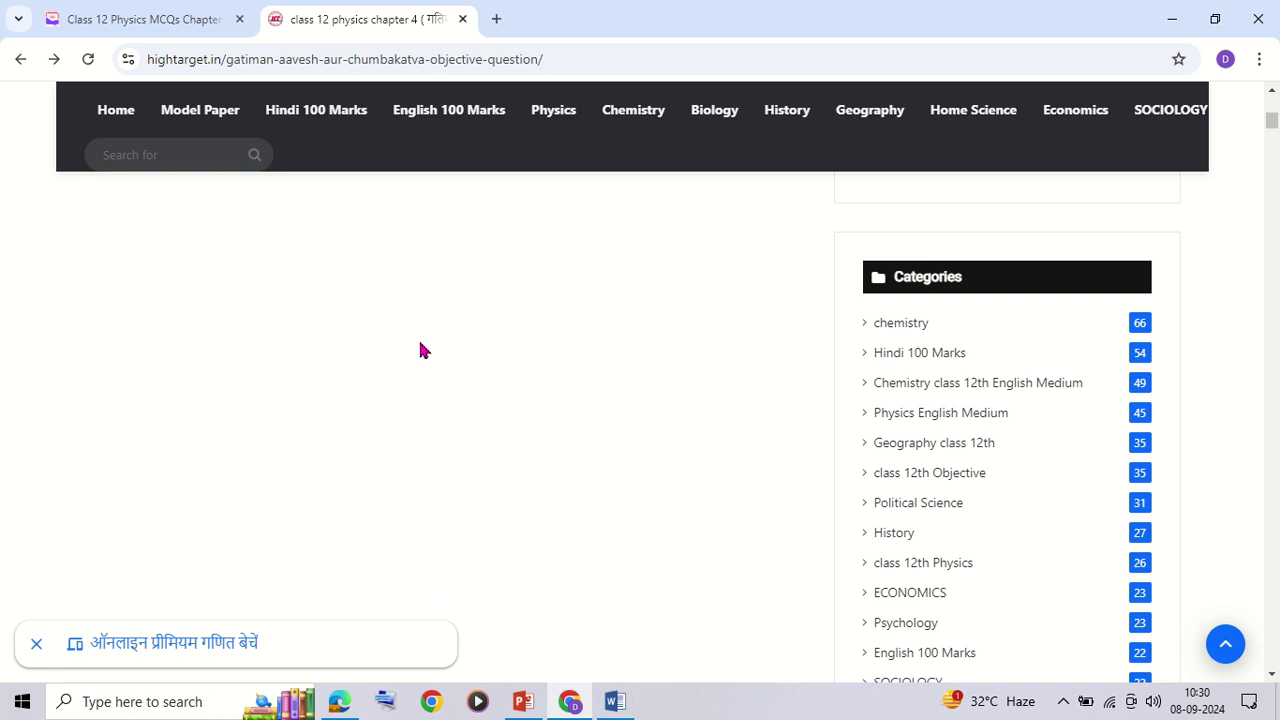
pyautogui.scroll(5, 421, 350)
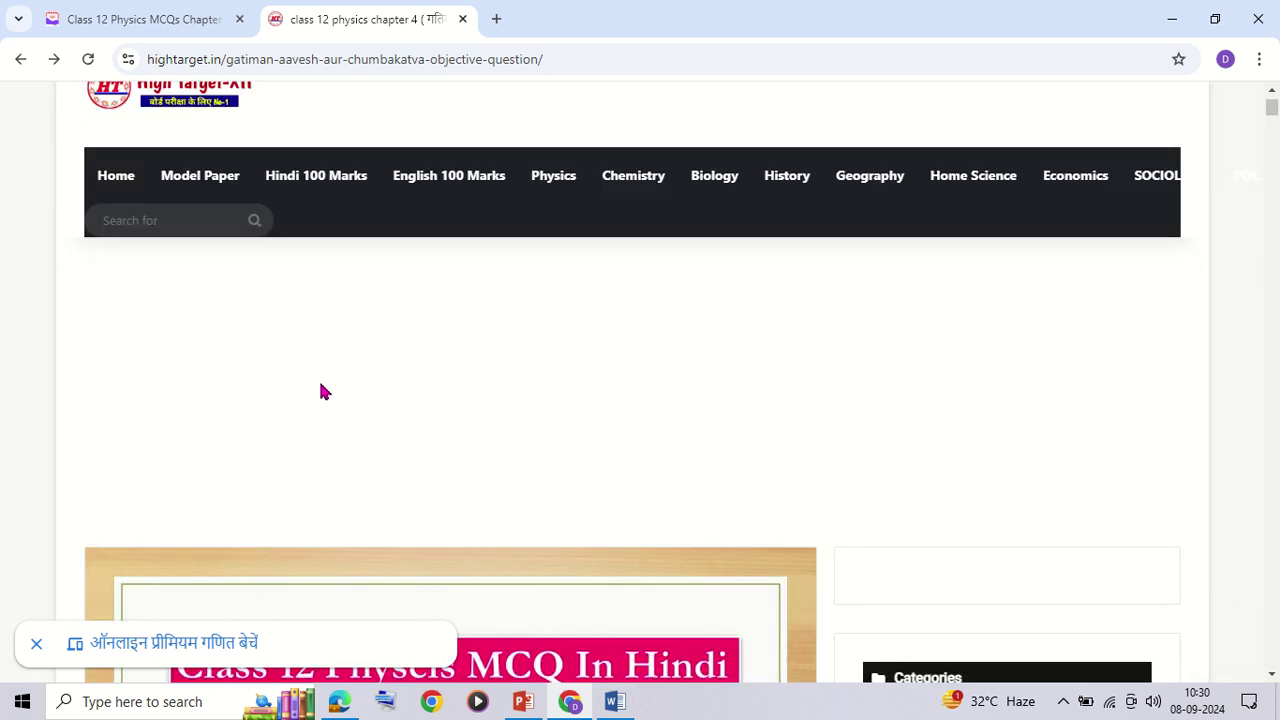
pyautogui.scroll(-3, 322, 391)
pyautogui.scroll(-4, 322, 391)
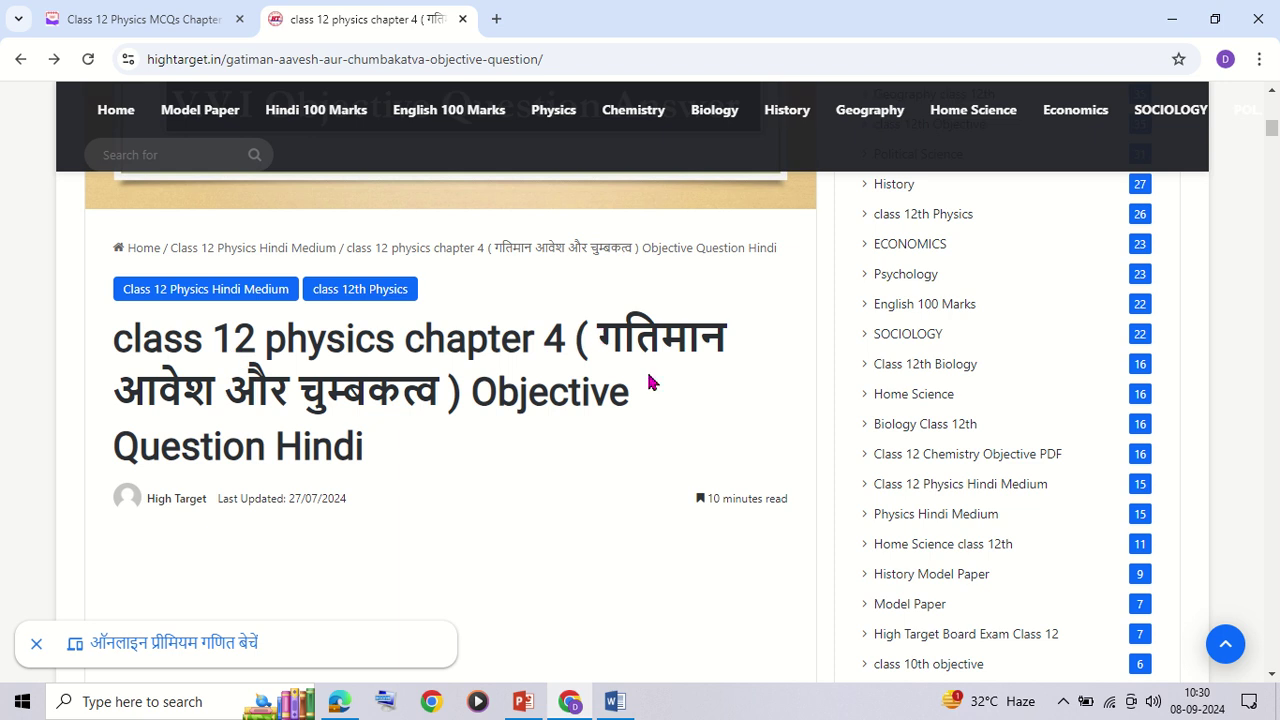
pyautogui.moveTo(648, 382); pyautogui.dragTo(442, 412)
pyautogui.hotkey('ctrl', 'c')
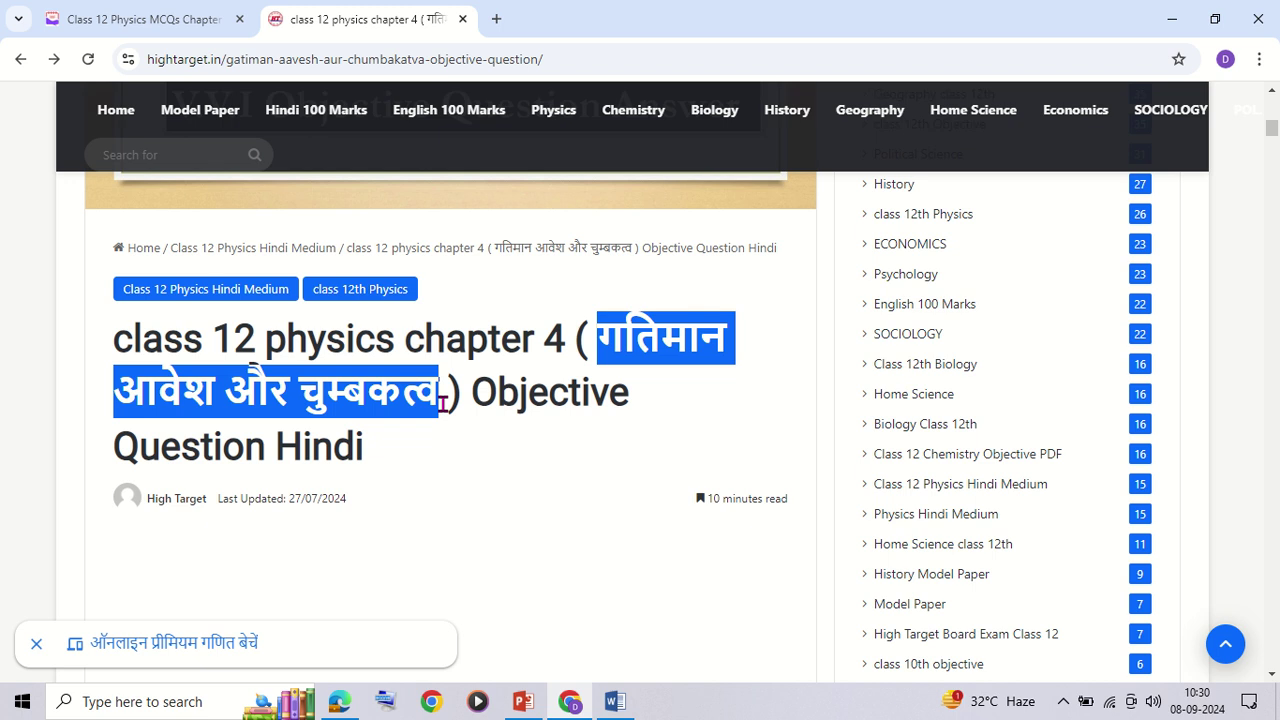
pyautogui.click(618, 702)
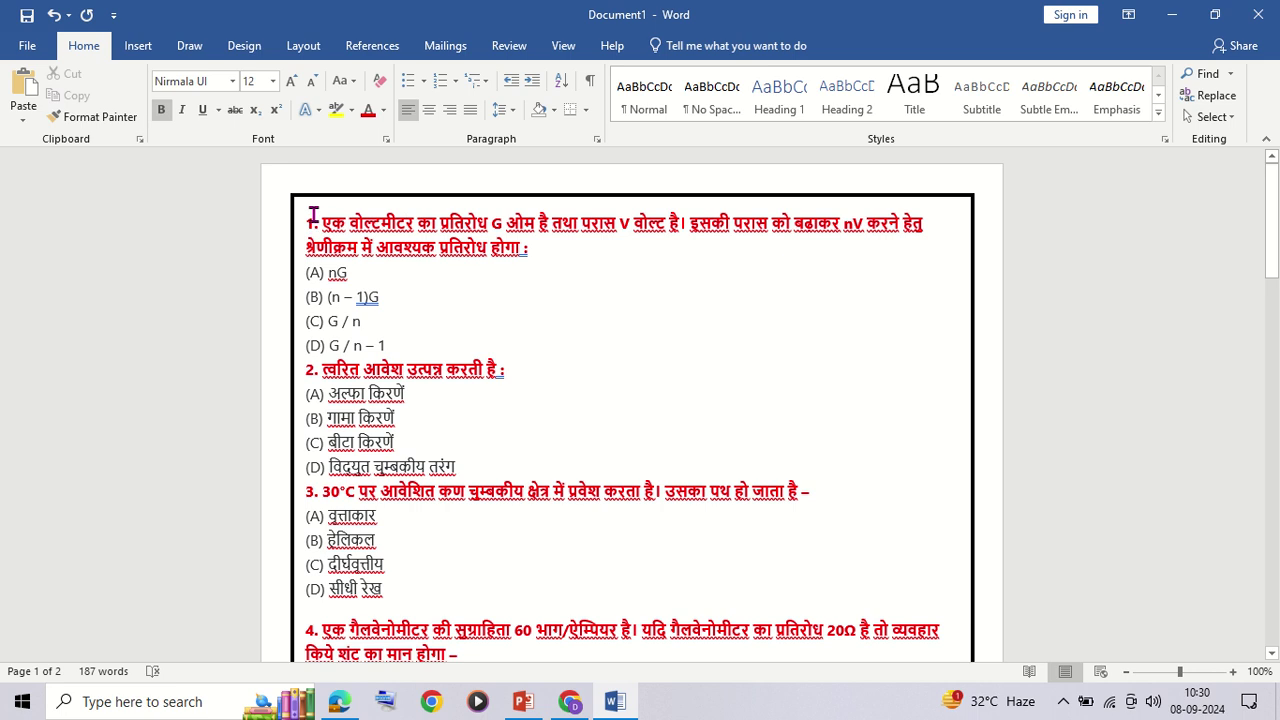
# Paste the chapter name above question 1 as a centred heading, shrunk to size 26.
pyautogui.click(305, 222)
pyautogui.hotkey('ctrl', 'v')
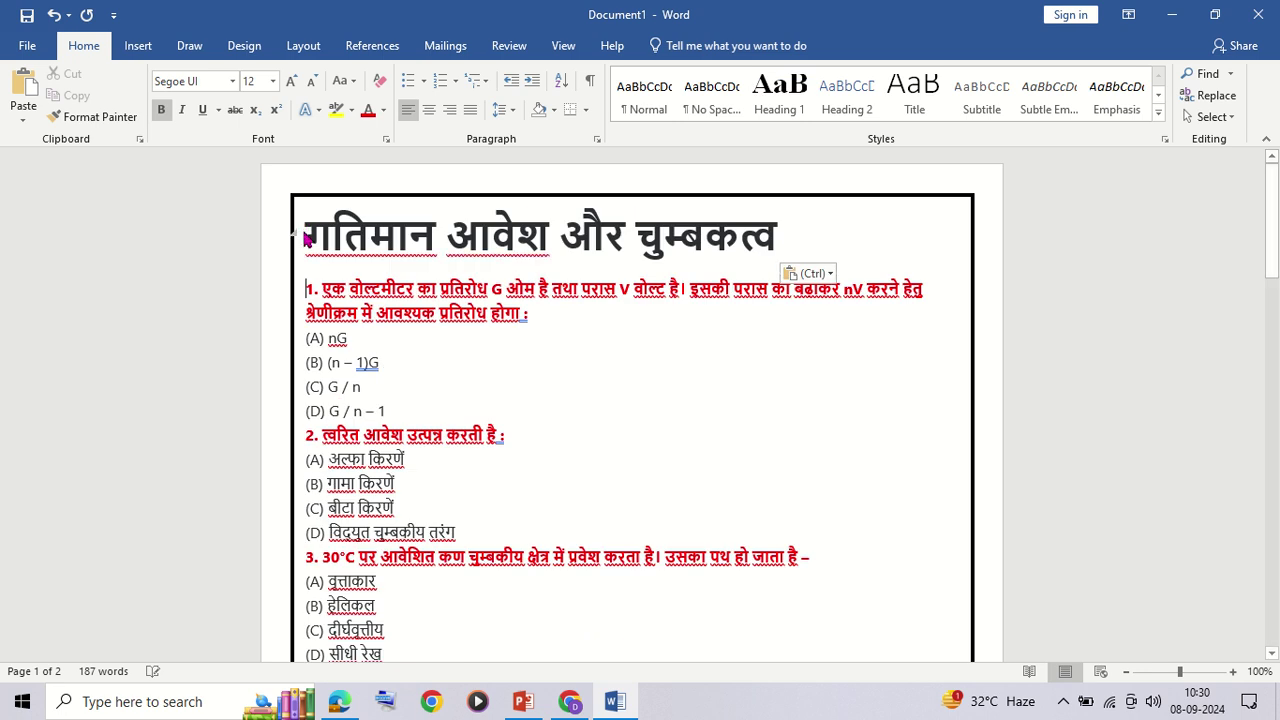
pyautogui.click(784, 234)
pyautogui.moveTo(790, 236); pyautogui.dragTo(300, 236)
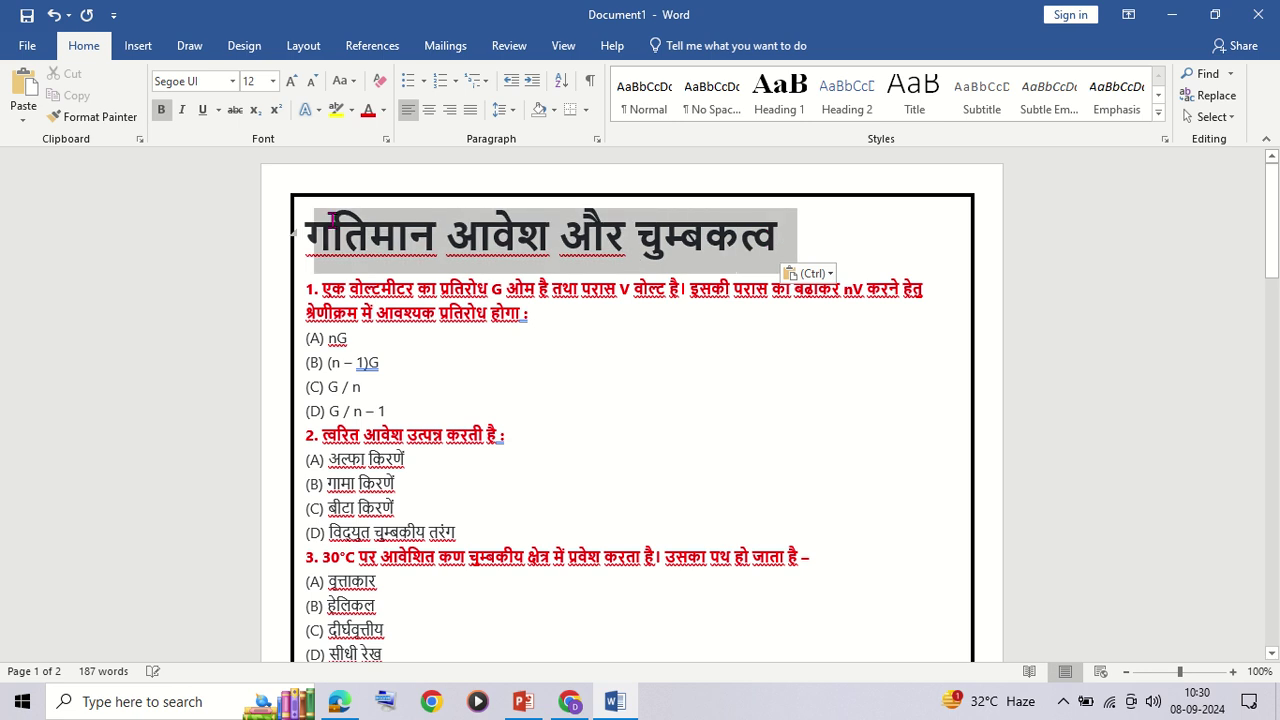
pyautogui.click(311, 81)
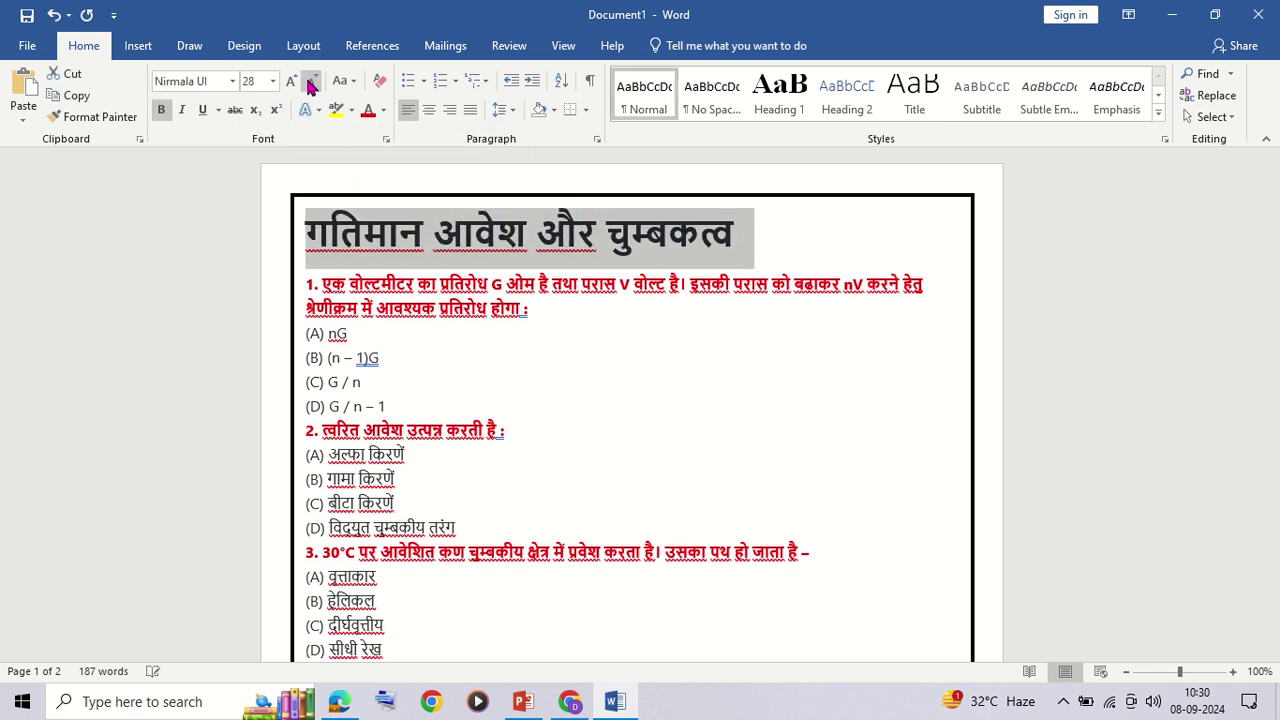
pyautogui.click(311, 81)
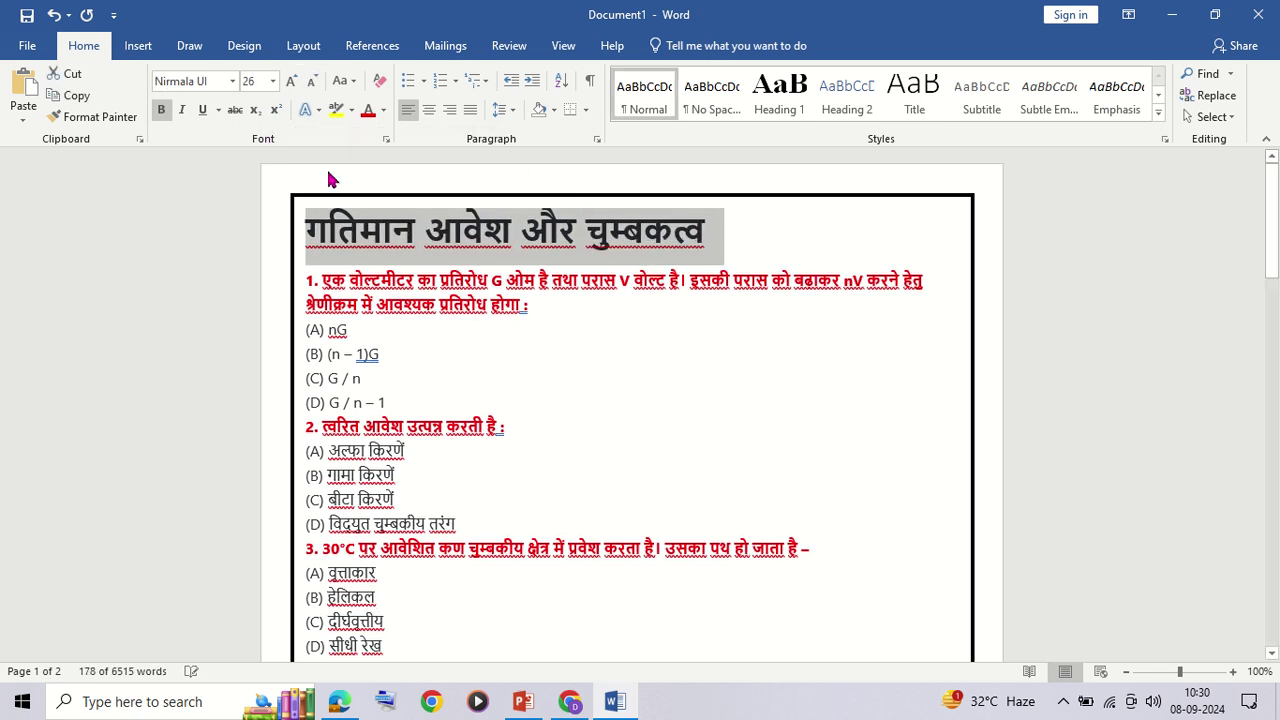
pyautogui.click(430, 109)
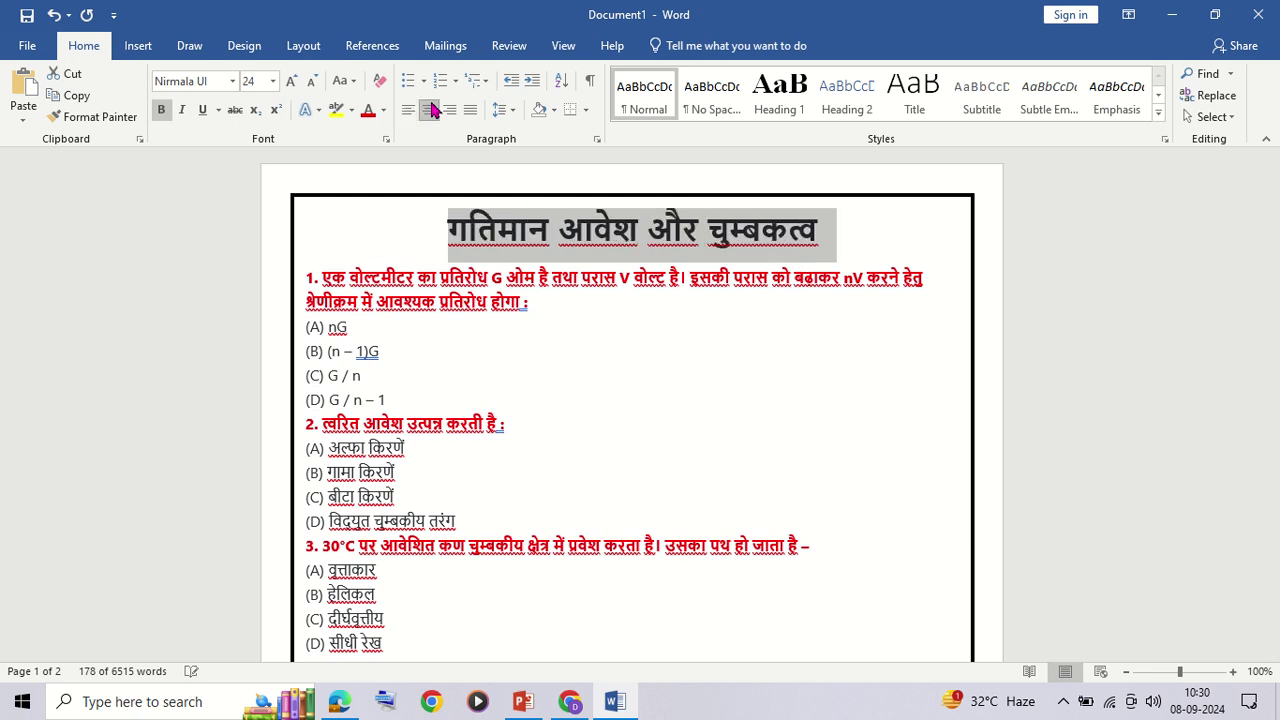
# Shrink the chapter heading one more size and colour it green.
pyautogui.click(311, 88)
pyautogui.click(311, 88)
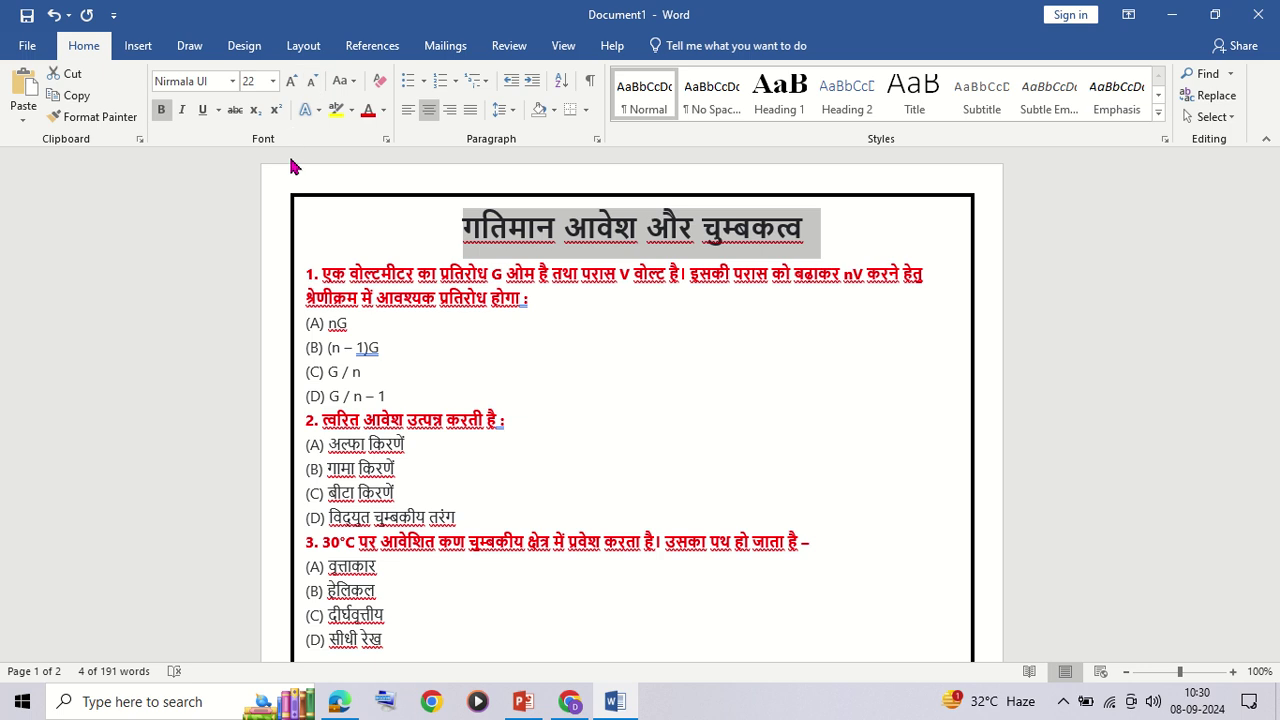
pyautogui.click(383, 110)
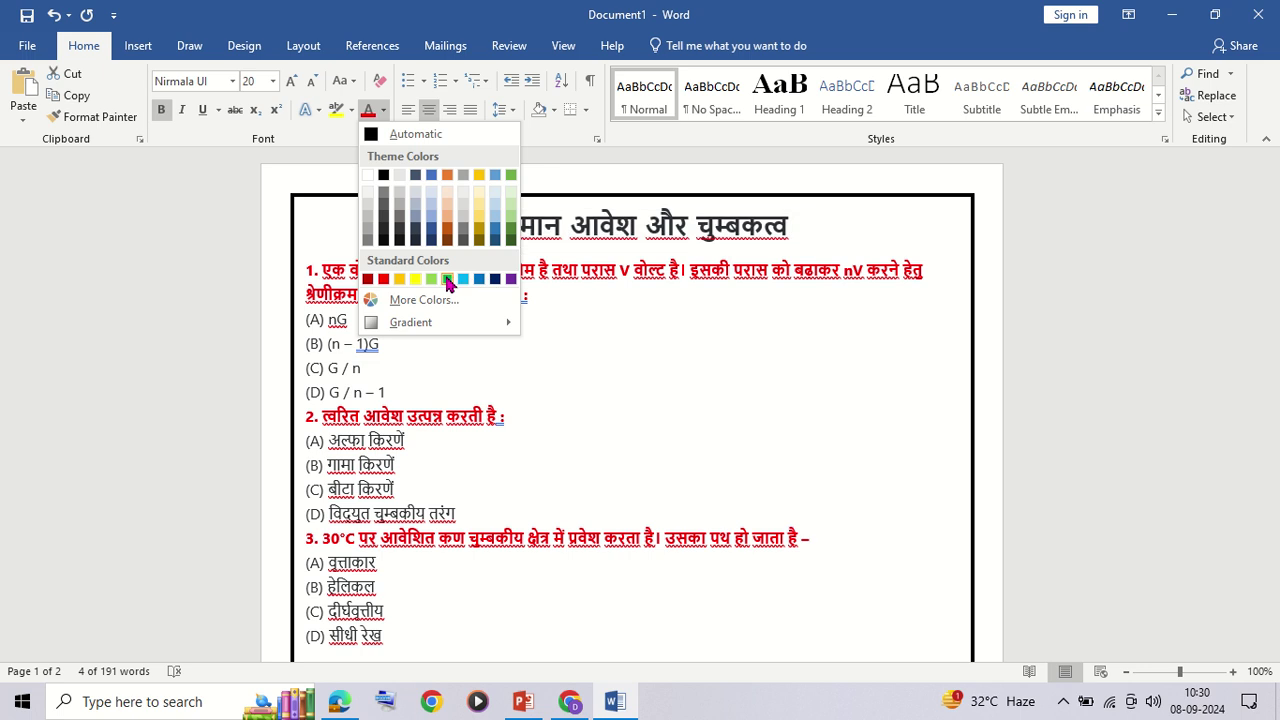
pyautogui.click(447, 279)
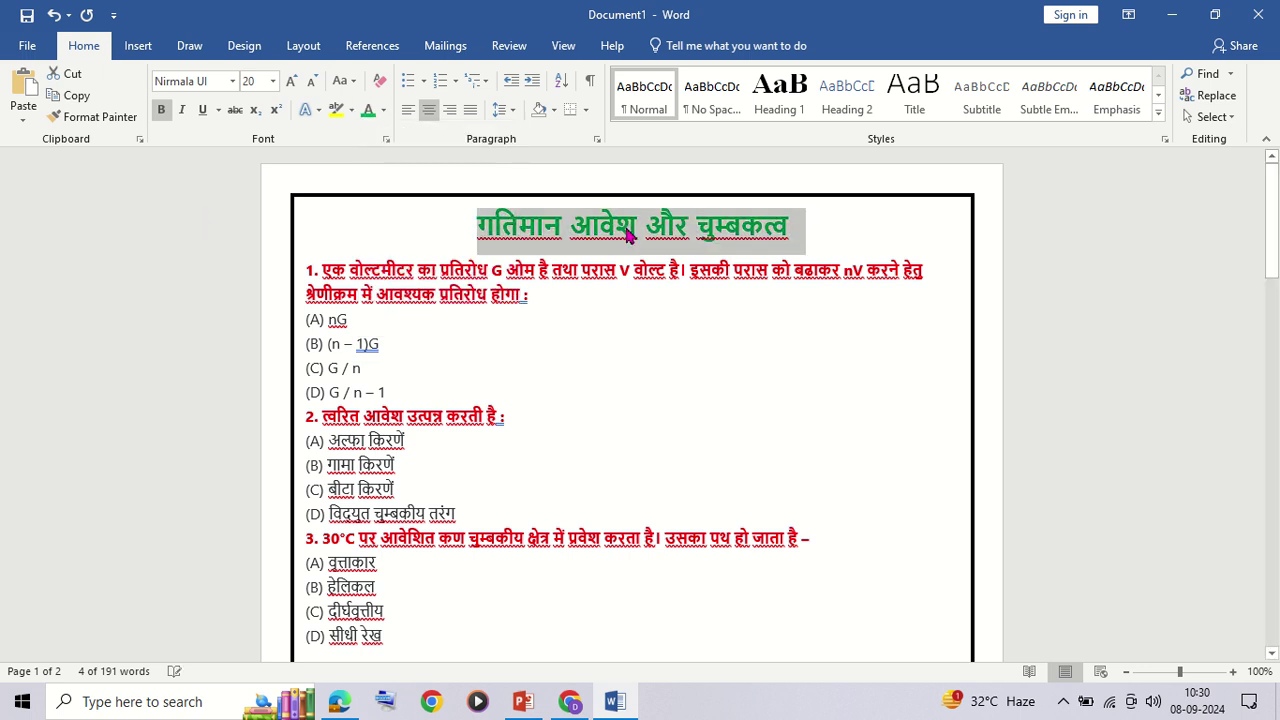
pyautogui.click(589, 358)
pyautogui.scroll(-1, 510, 391)
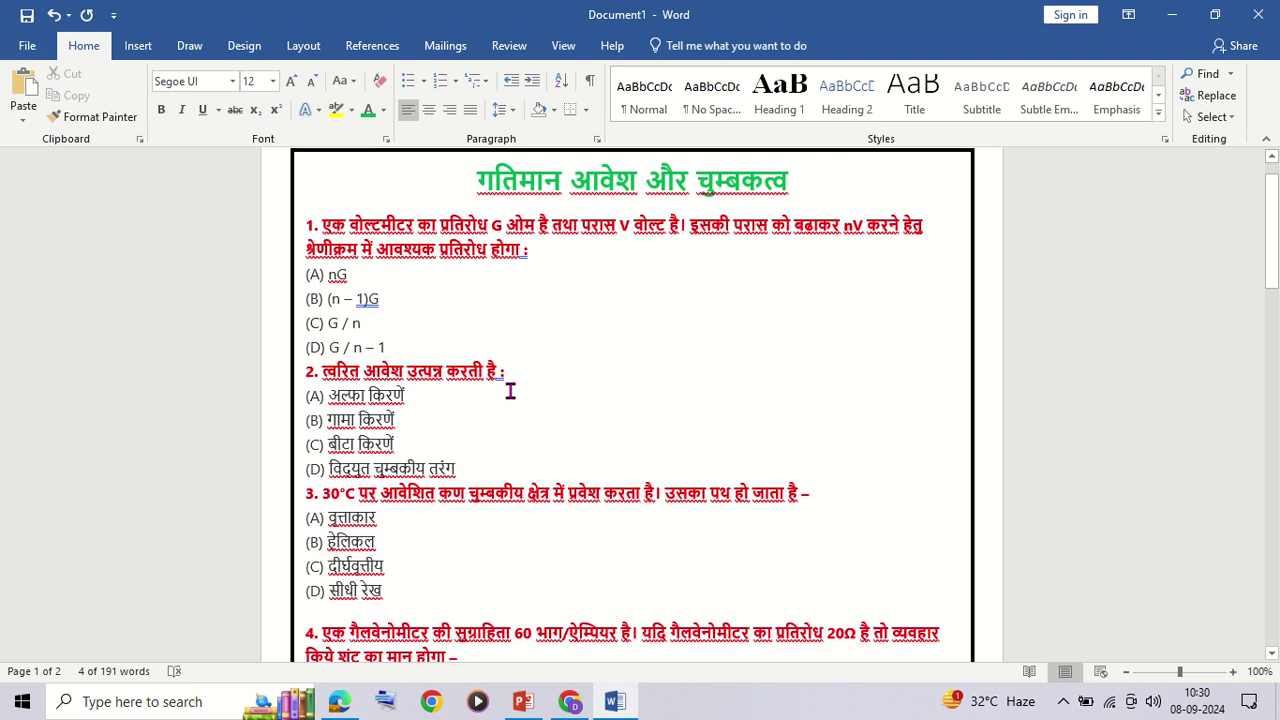
pyautogui.scroll(-1, 510, 391)
pyautogui.click(423, 277)
pyautogui.scroll(2, 423, 277)
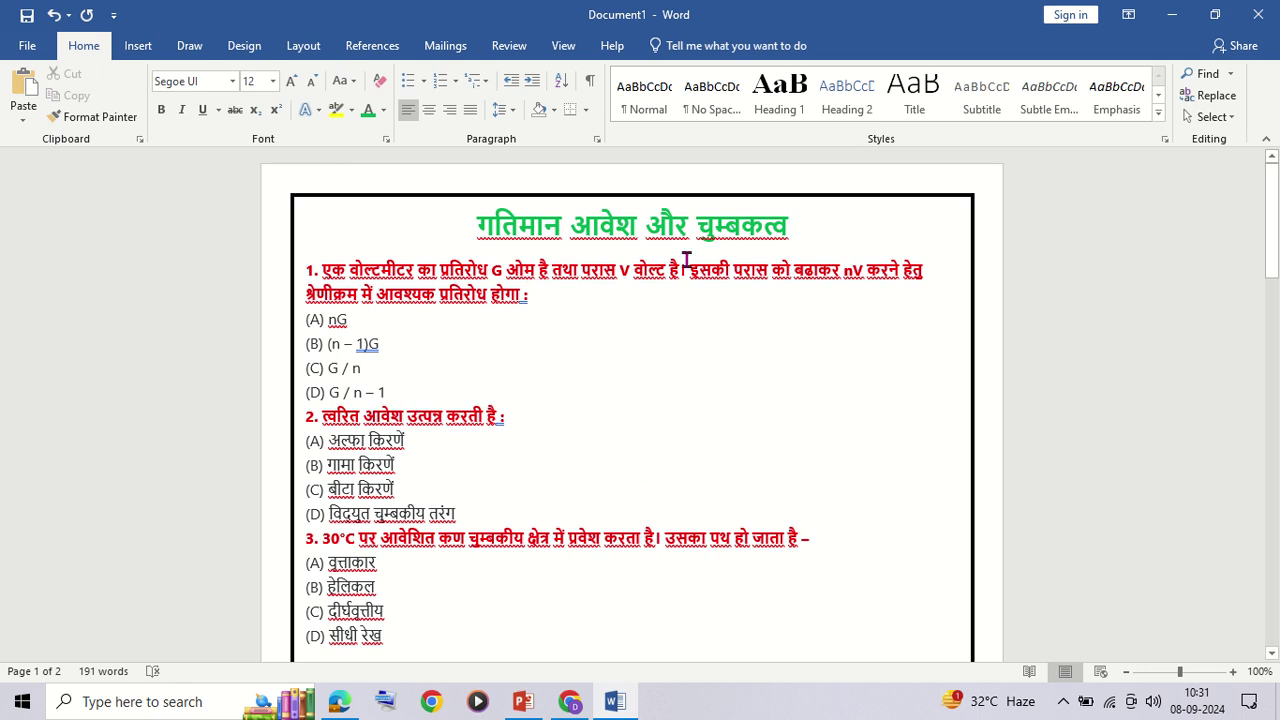
# Export the document with Create PDF/XPS to the Desktop as गतिमान आवेश और चुम्बकत्व.
pyautogui.click(28, 47)
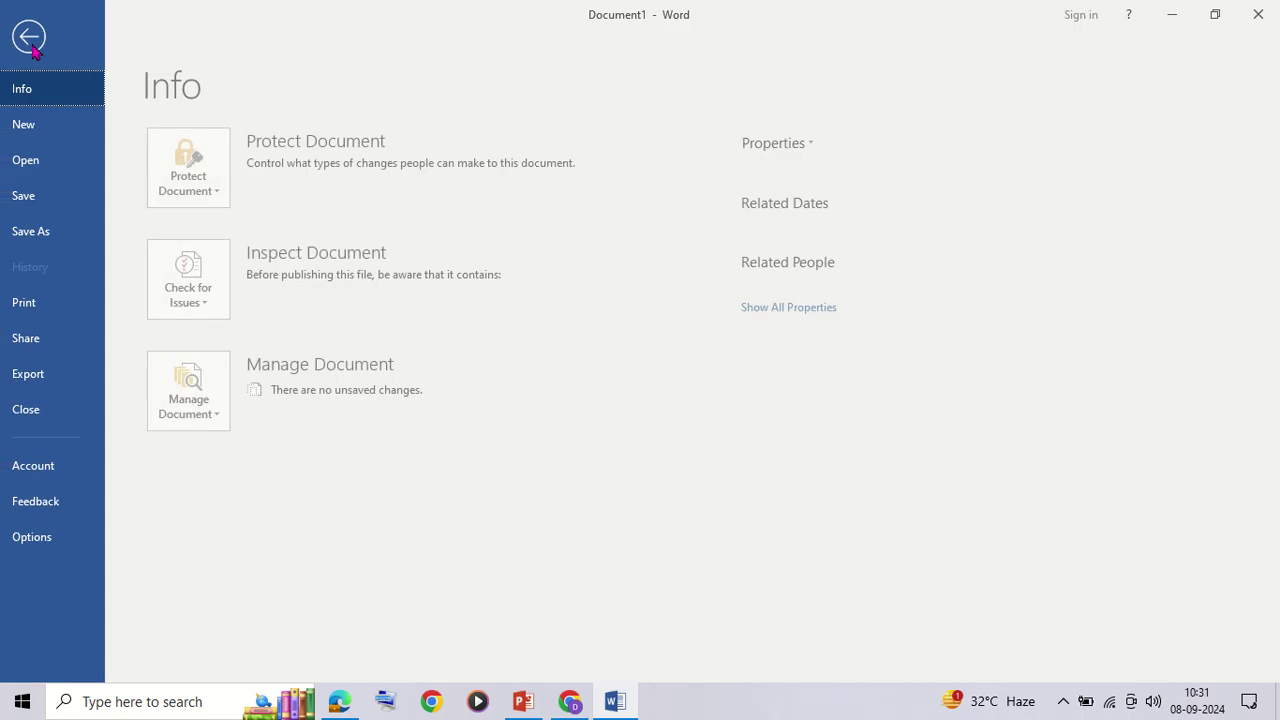
pyautogui.click(30, 48)
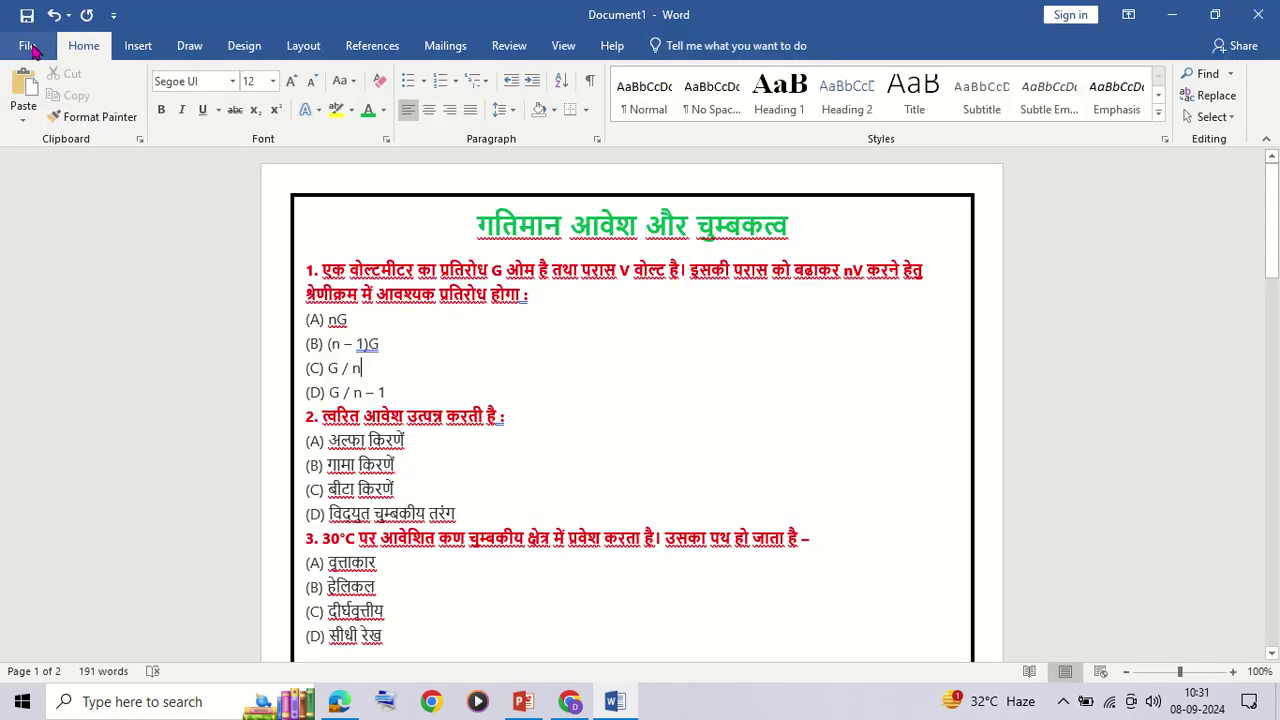
pyautogui.click(30, 48)
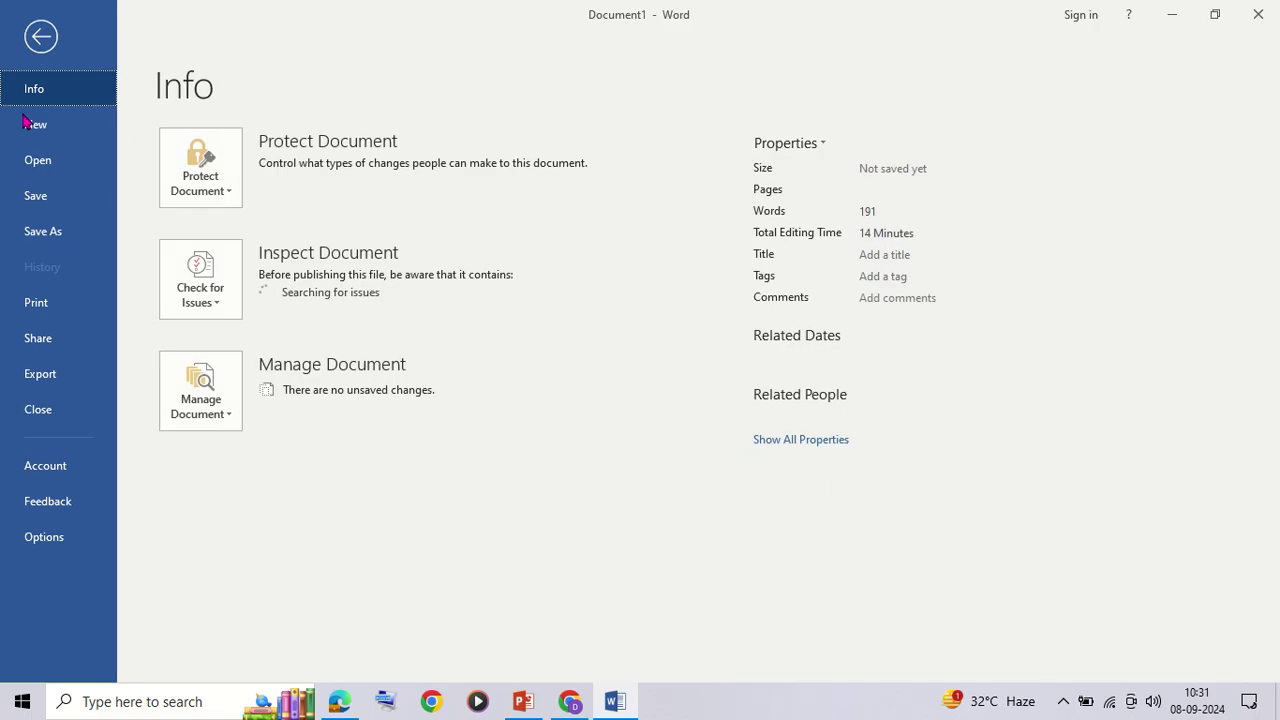
pyautogui.click(28, 386)
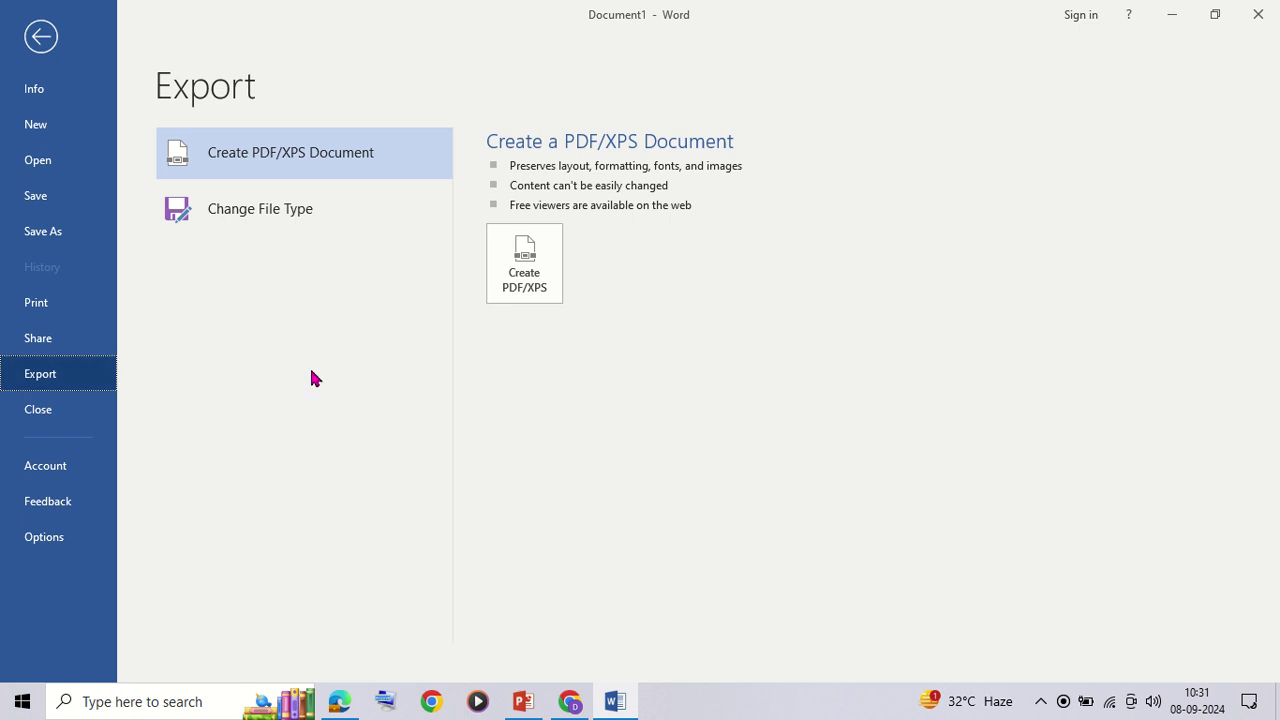
pyautogui.click(534, 264)
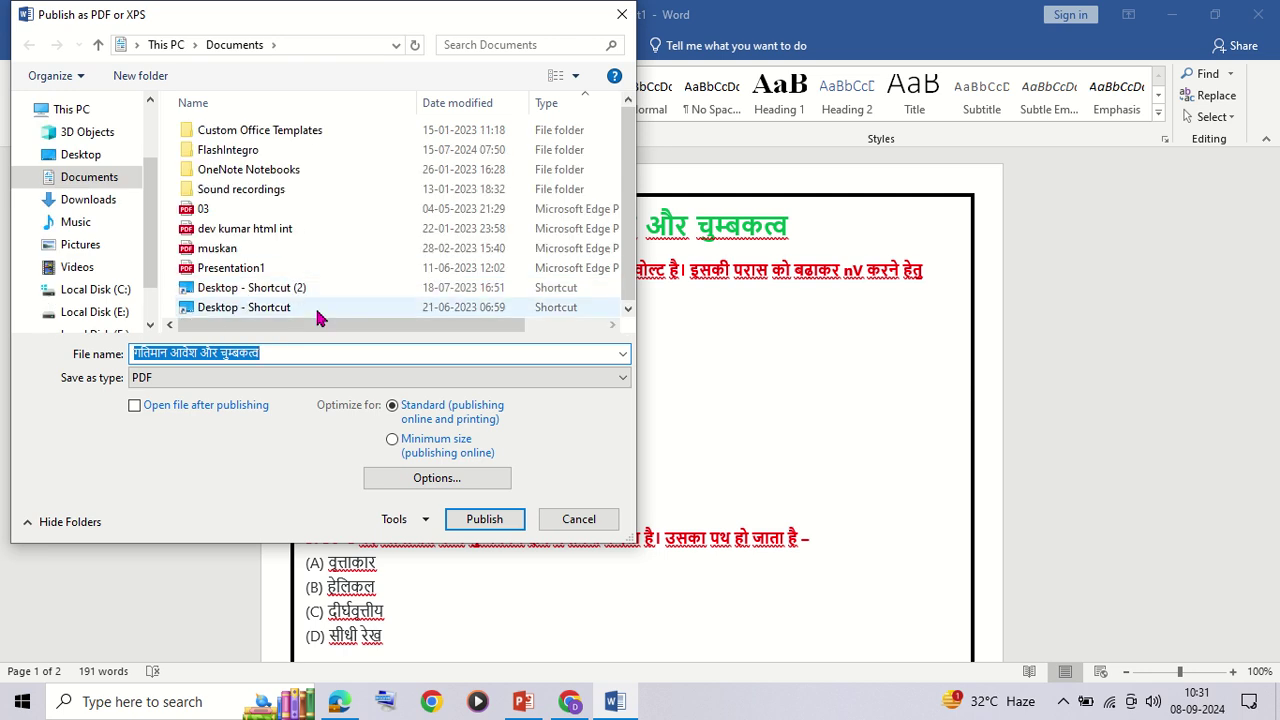
pyautogui.click(103, 161)
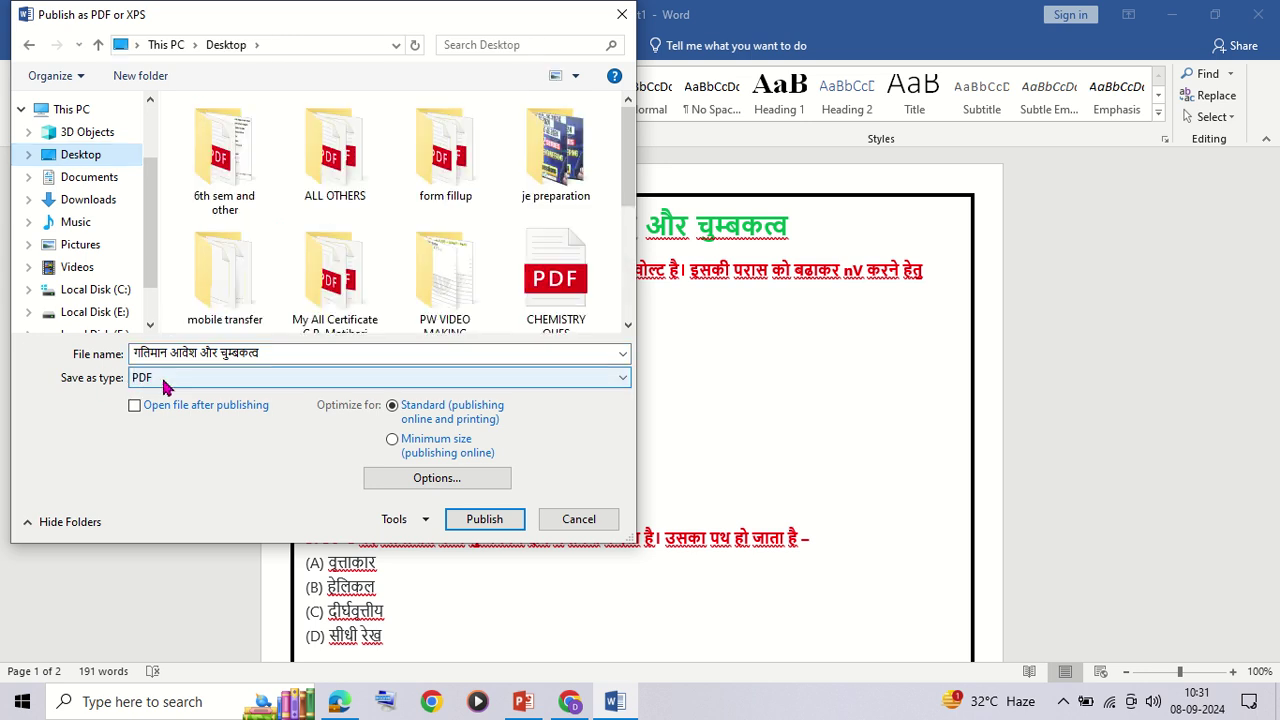
pyautogui.click(485, 520)
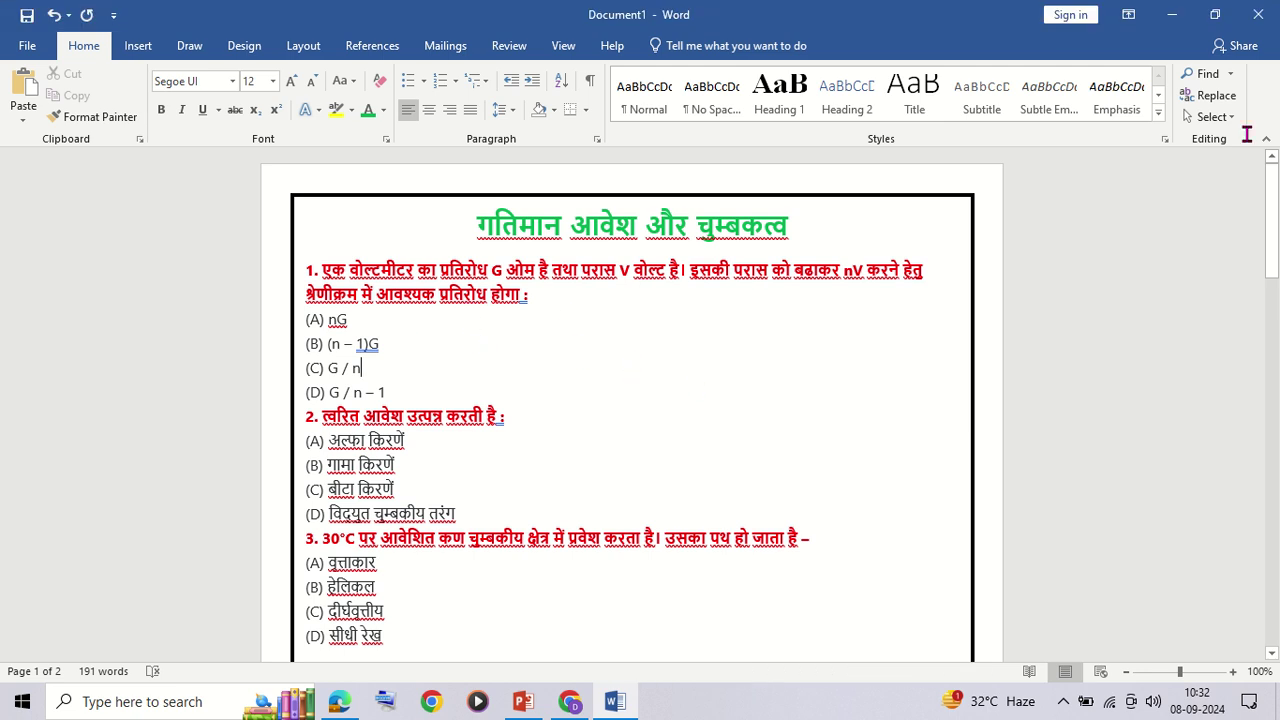
# Minimize Word and Chrome so the desktop with the new PDF shows.
pyautogui.click(1168, 14)
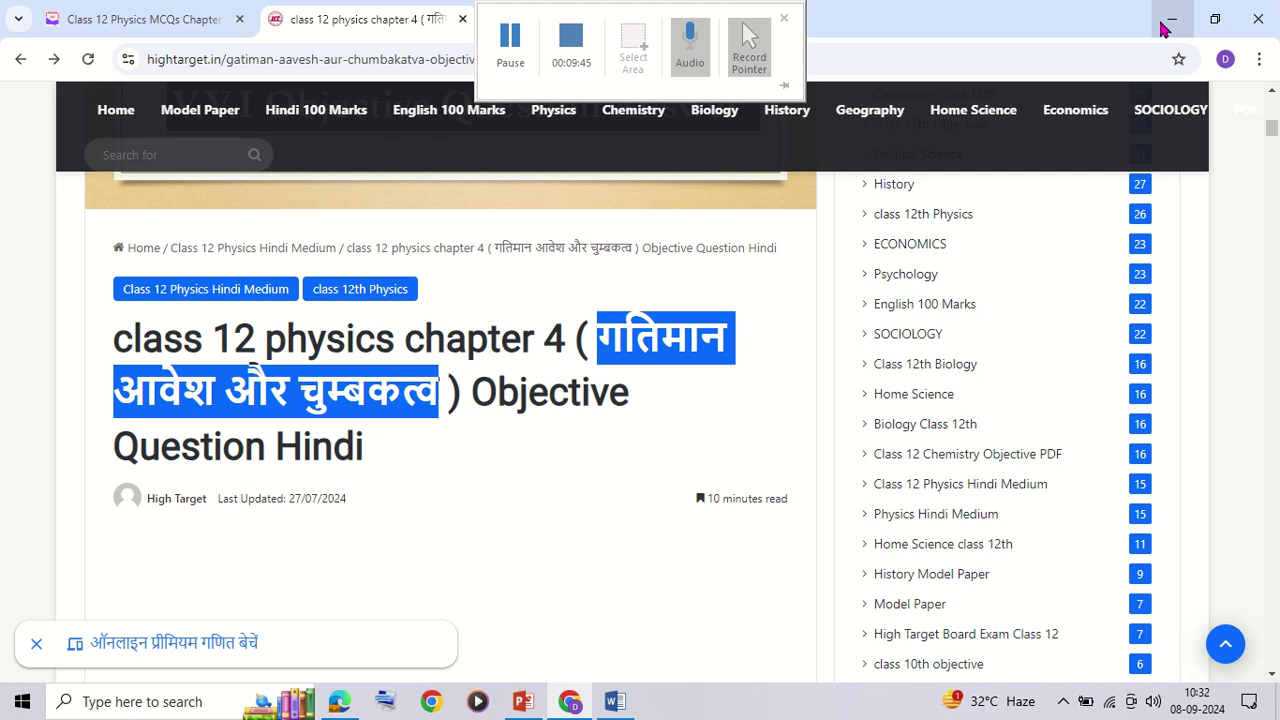
pyautogui.click(1166, 24)
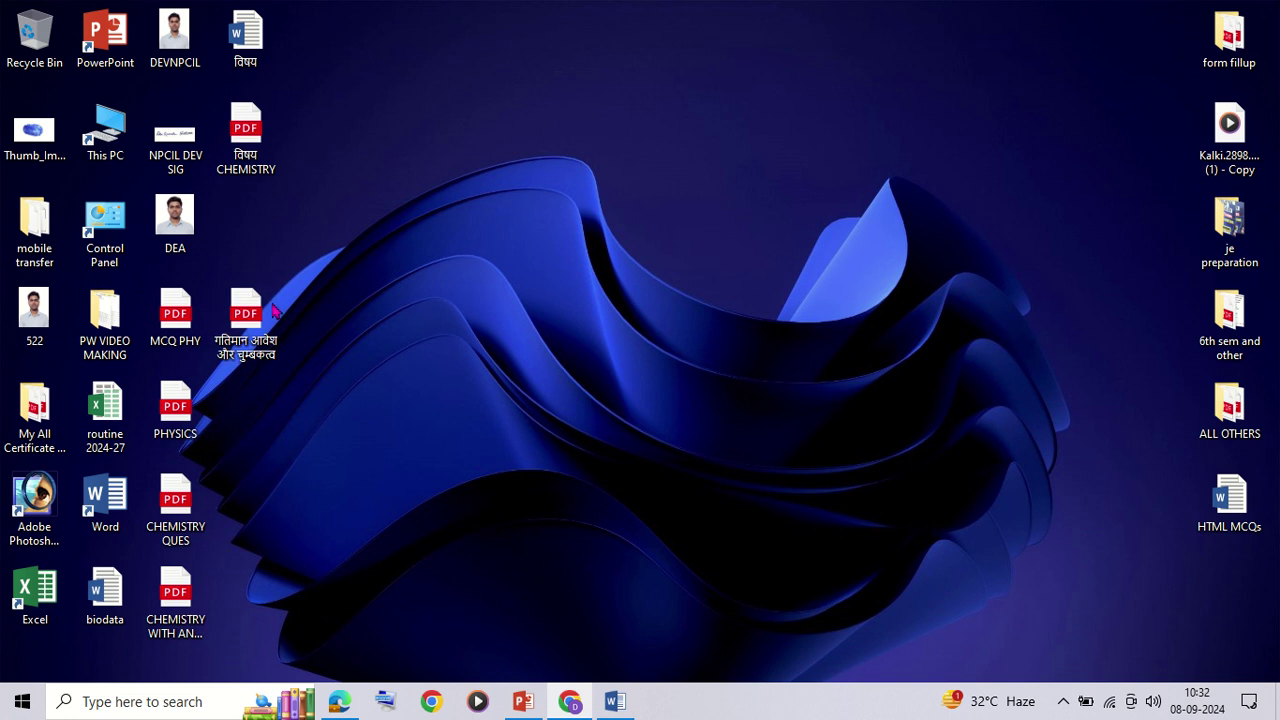
# Open the exported PDF in Edge, review pages 1 and 2 through the Answers page, then minimize it.
pyautogui.doubleClick(266, 312)
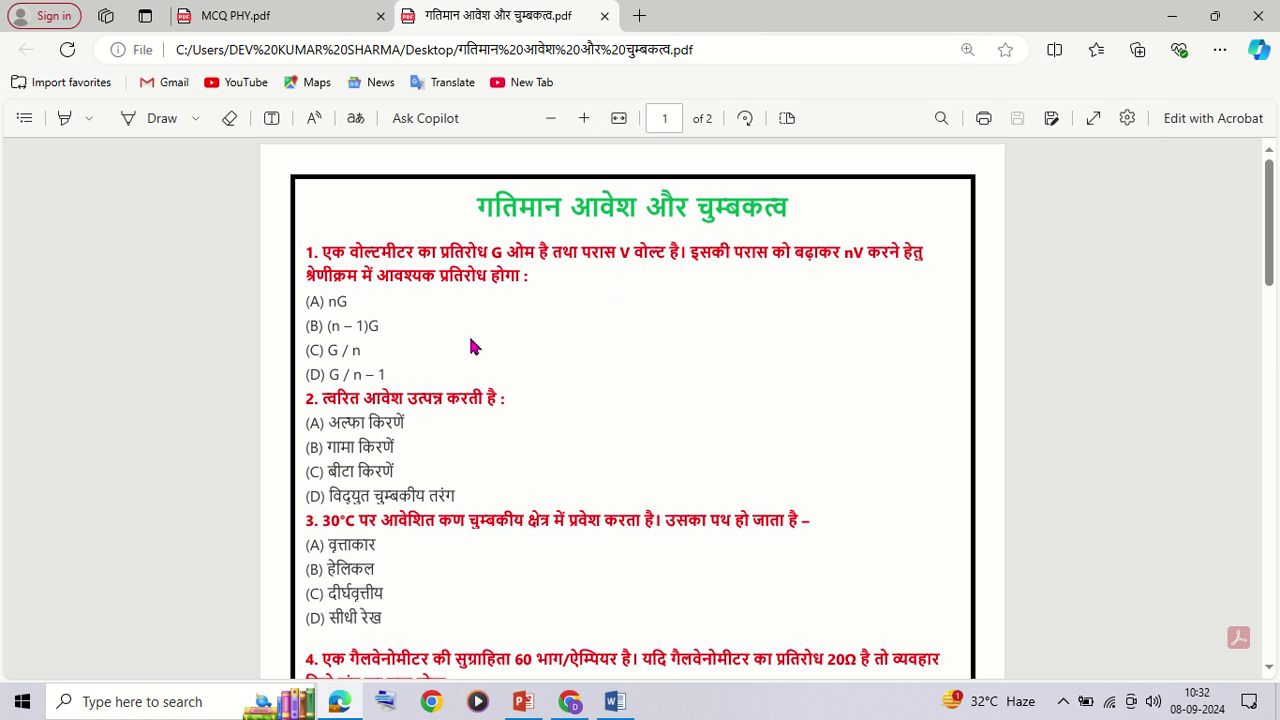
pyautogui.keyDown('ctrl'); pyautogui.scroll(1, 448, 356); pyautogui.keyUp('ctrl')
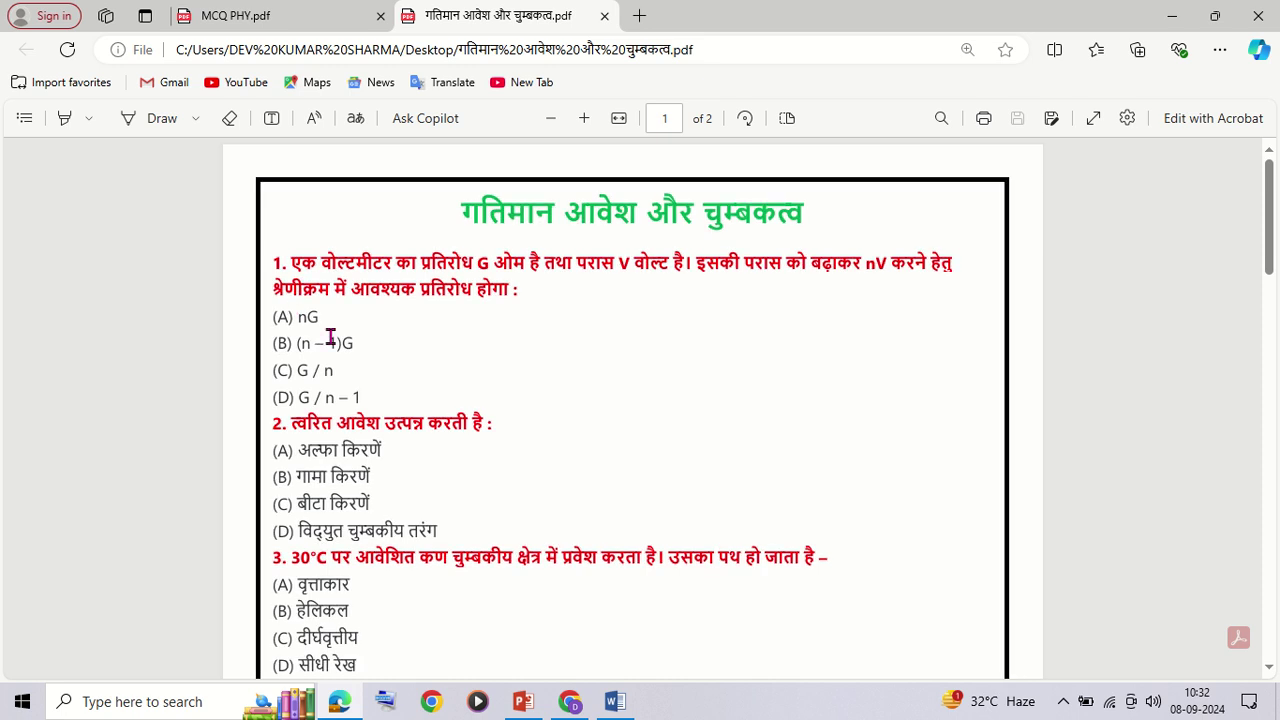
pyautogui.scroll(-2, 343, 478)
pyautogui.scroll(-1, 371, 486)
pyautogui.scroll(-2, 371, 514)
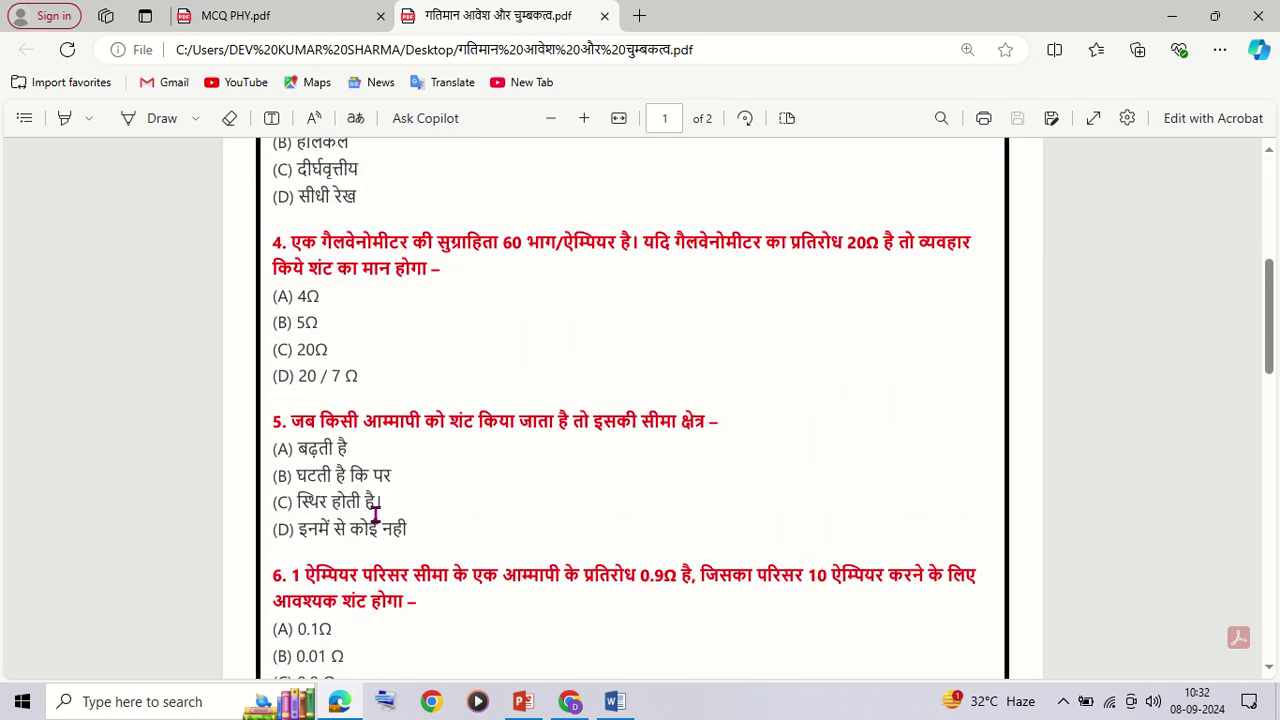
pyautogui.scroll(-1, 371, 503)
pyautogui.scroll(-2, 374, 469)
pyautogui.scroll(-4, 341, 451)
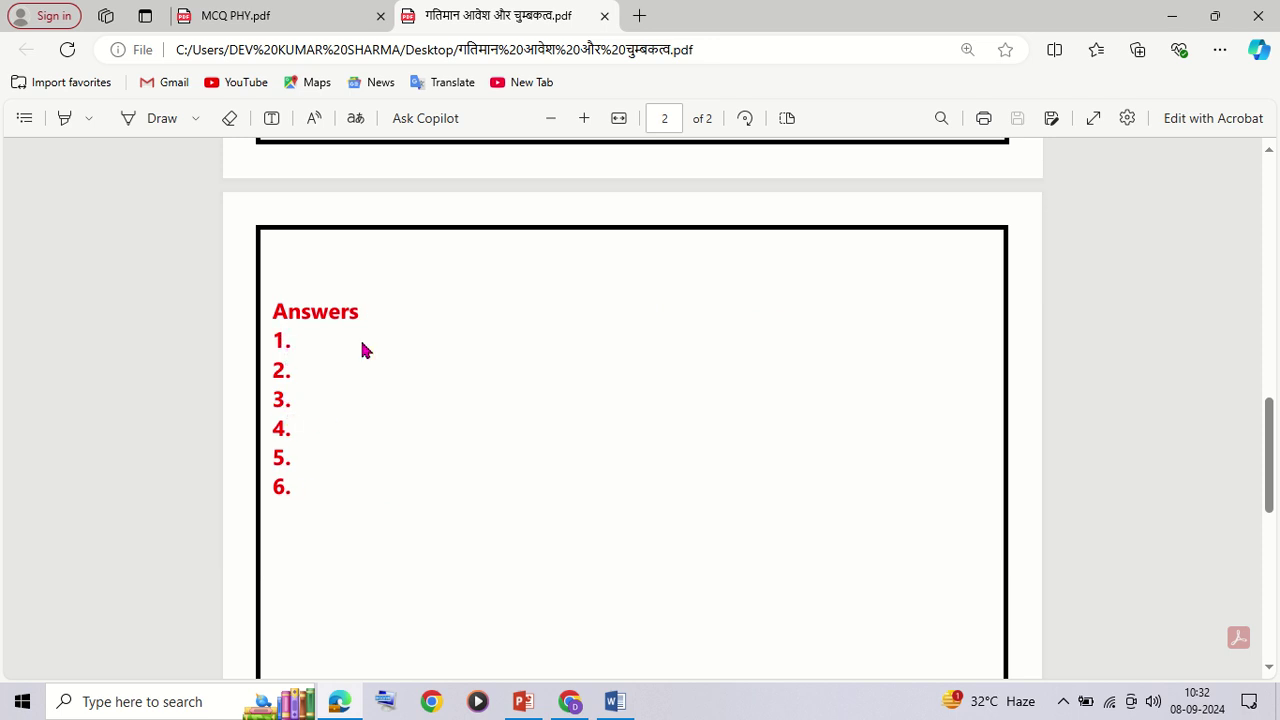
pyautogui.scroll(5, 304, 438)
pyautogui.scroll(7, 367, 517)
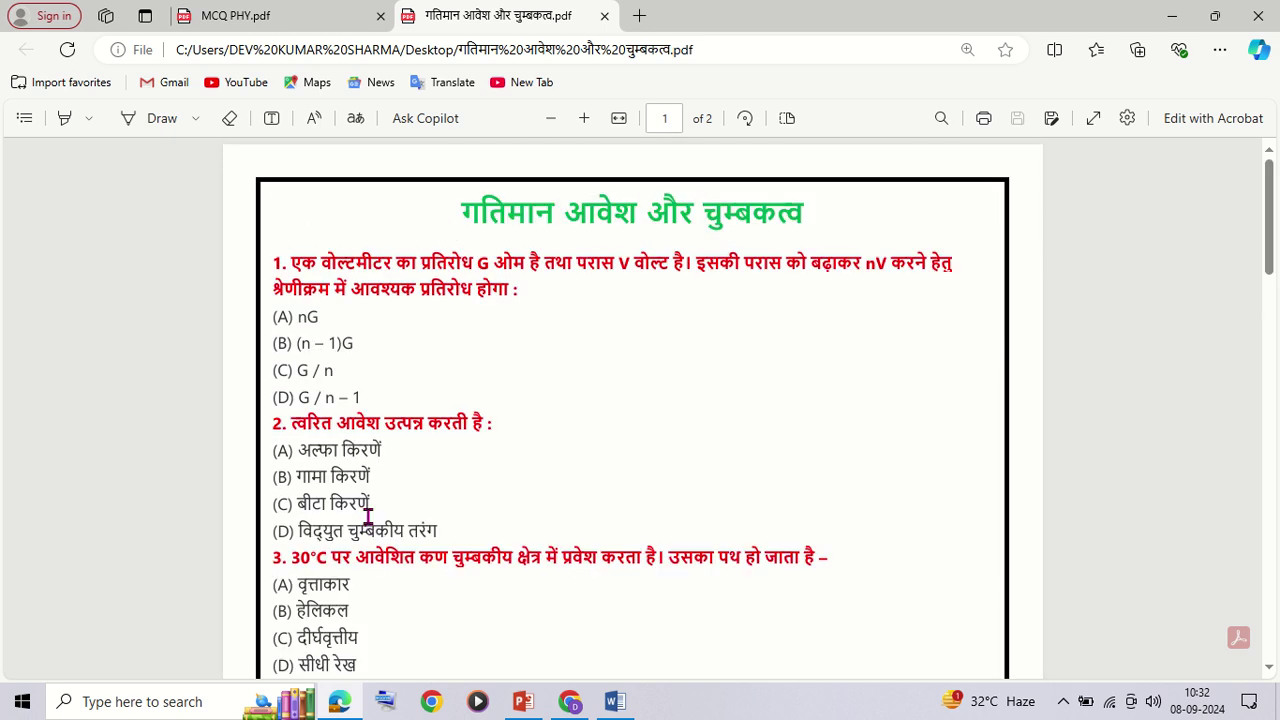
pyautogui.click(1172, 16)
# Back in Word, set the Design page colour to Yellow from Standard Colors.
pyautogui.click(615, 700)
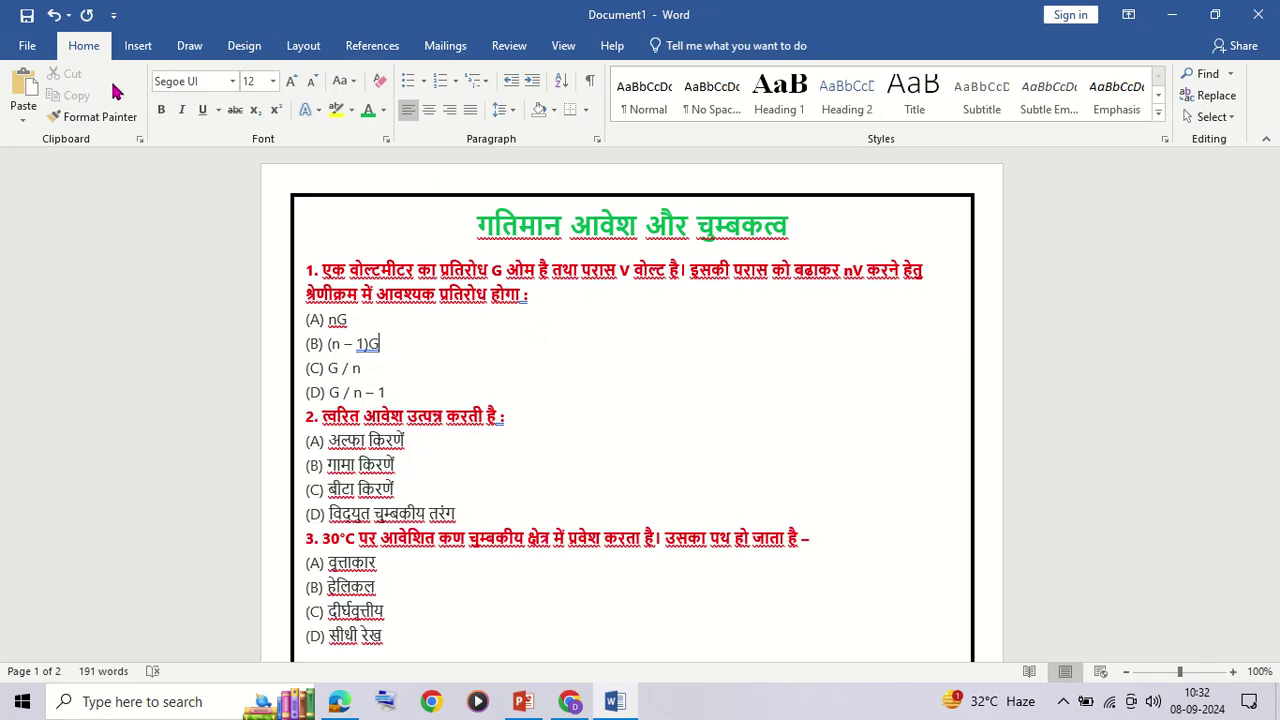
pyautogui.click(250, 45)
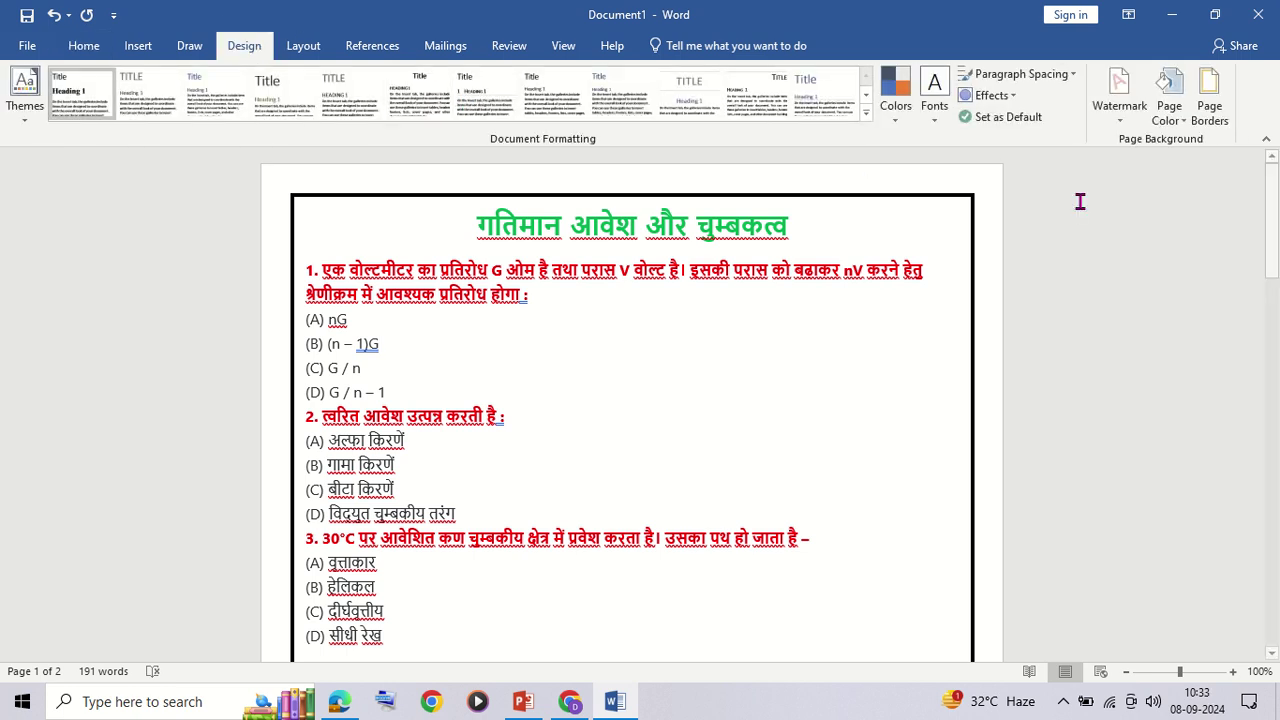
pyautogui.click(1178, 128)
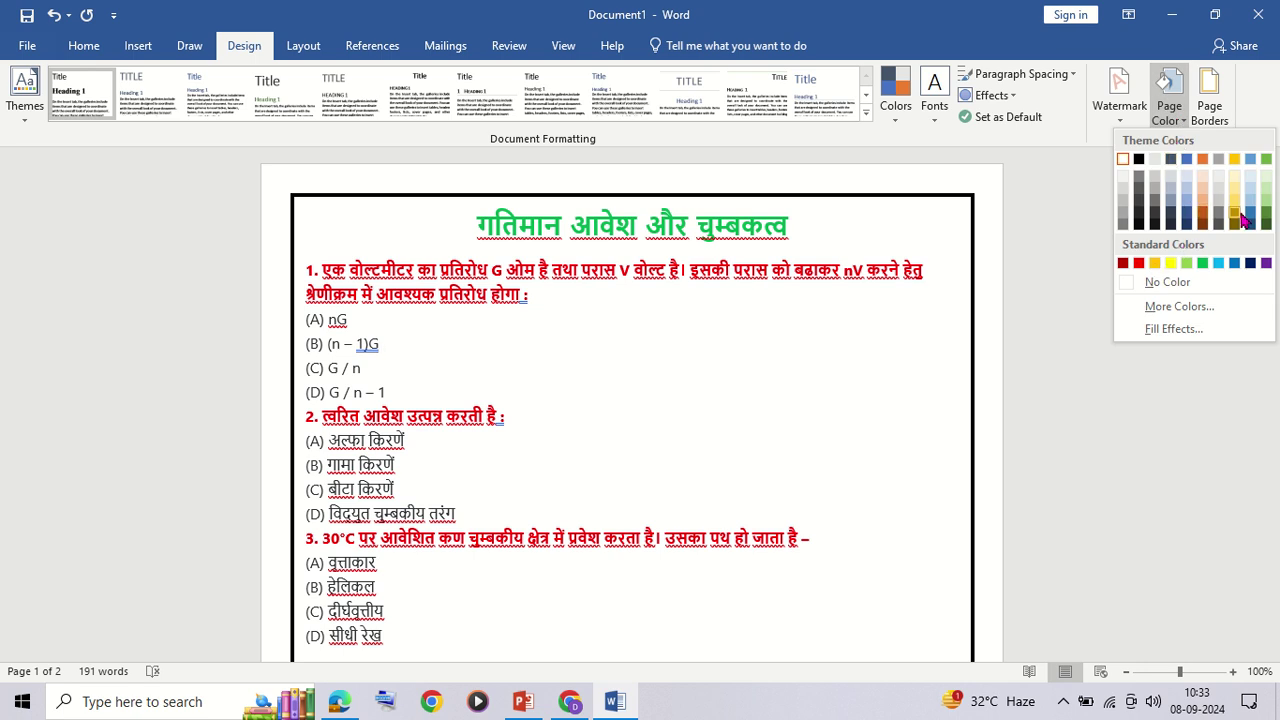
pyautogui.click(1170, 264)
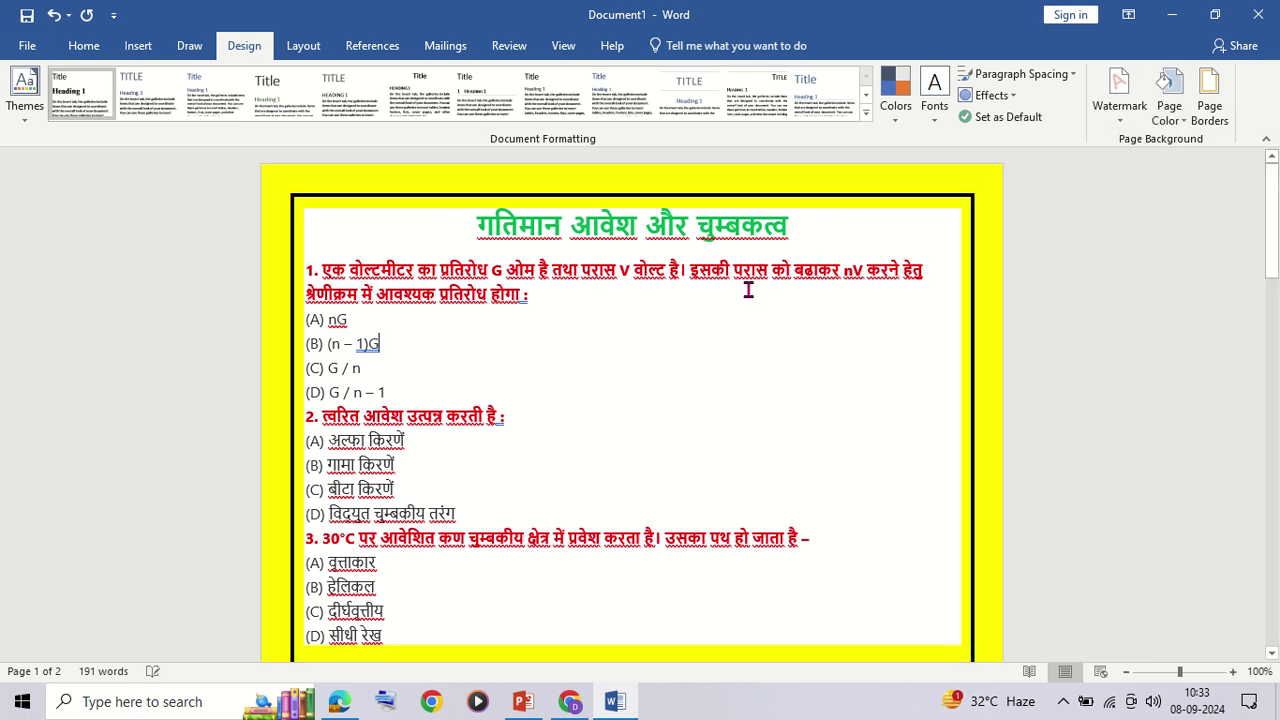
# Select the whole document and paste the copied questions over it using Keep Text Only.
pyautogui.scroll(-3, 657, 420)
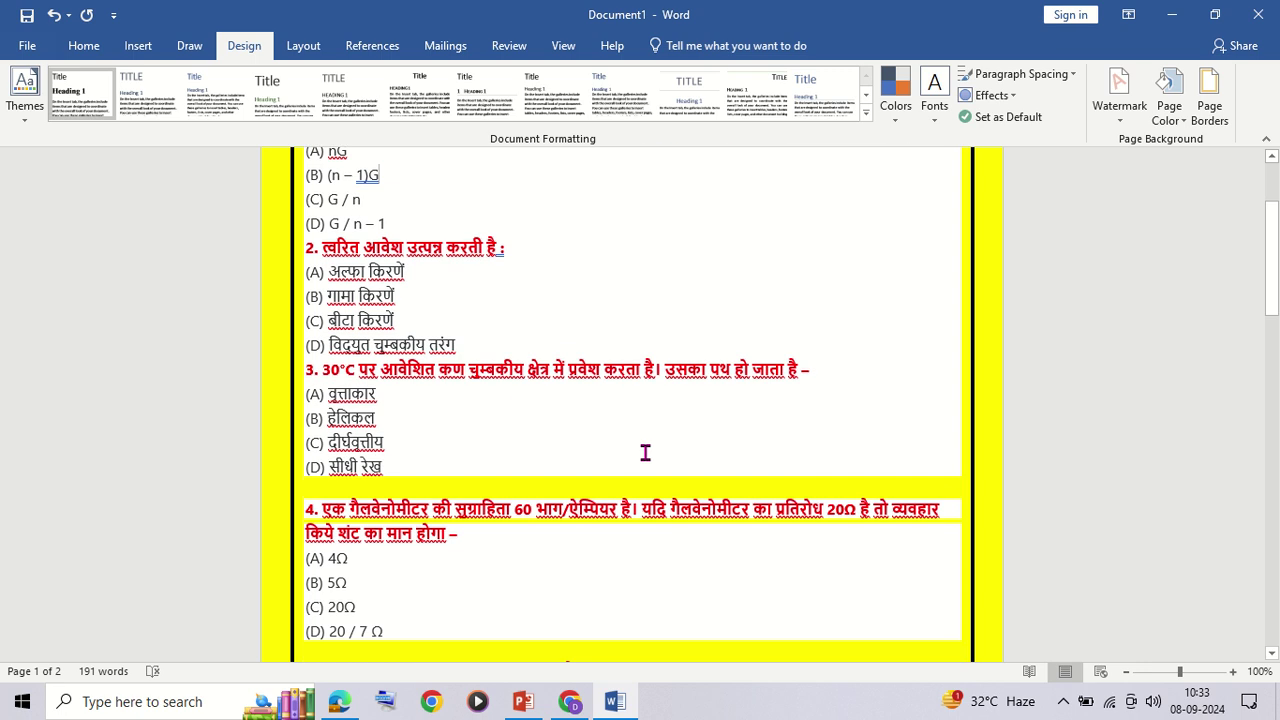
pyautogui.scroll(-1, 646, 451)
pyautogui.scroll(-3, 630, 470)
pyautogui.scroll(-2, 675, 410)
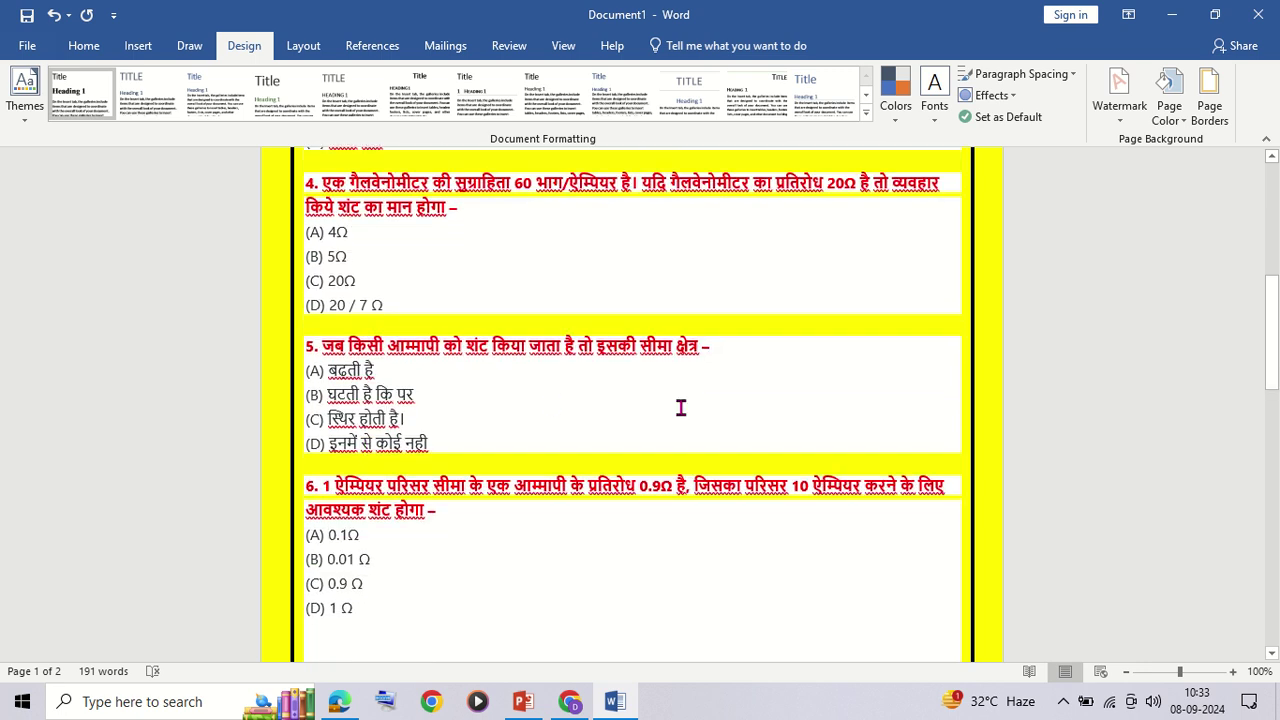
pyautogui.scroll(3, 645, 430)
pyautogui.scroll(1, 648, 440)
pyautogui.scroll(1, 640, 440)
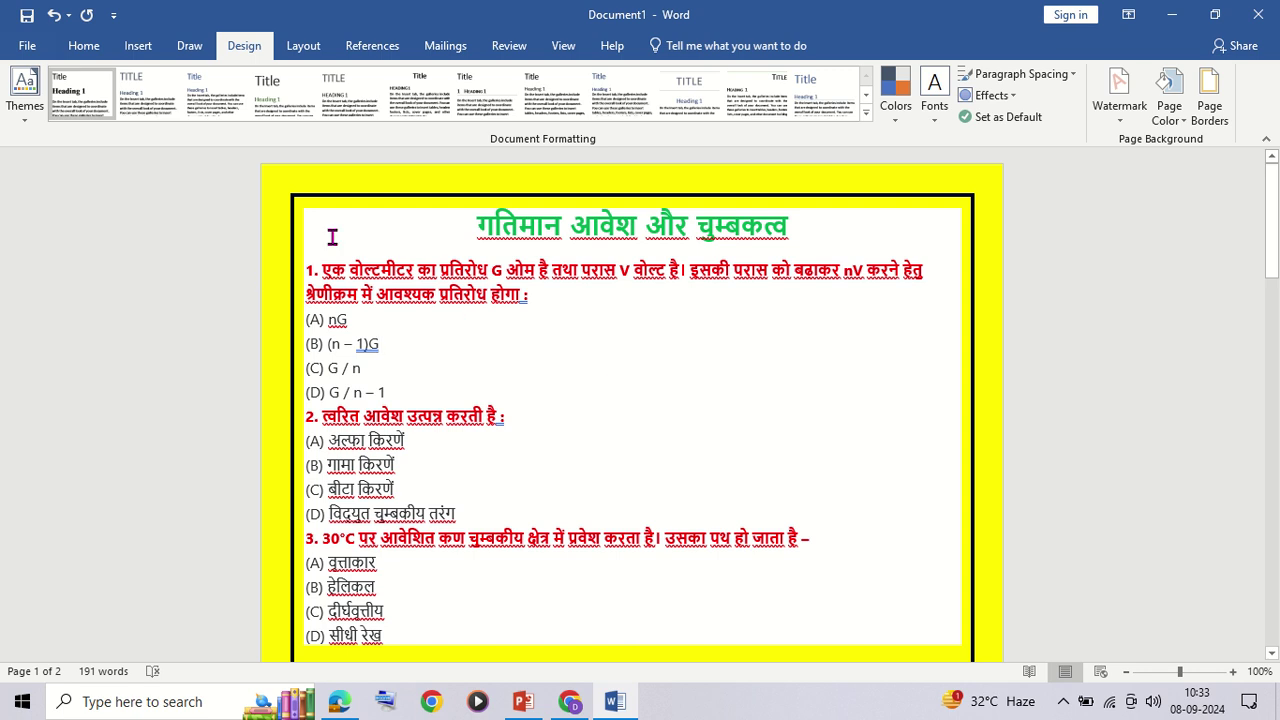
pyautogui.hotkey('ctrl', 'a')
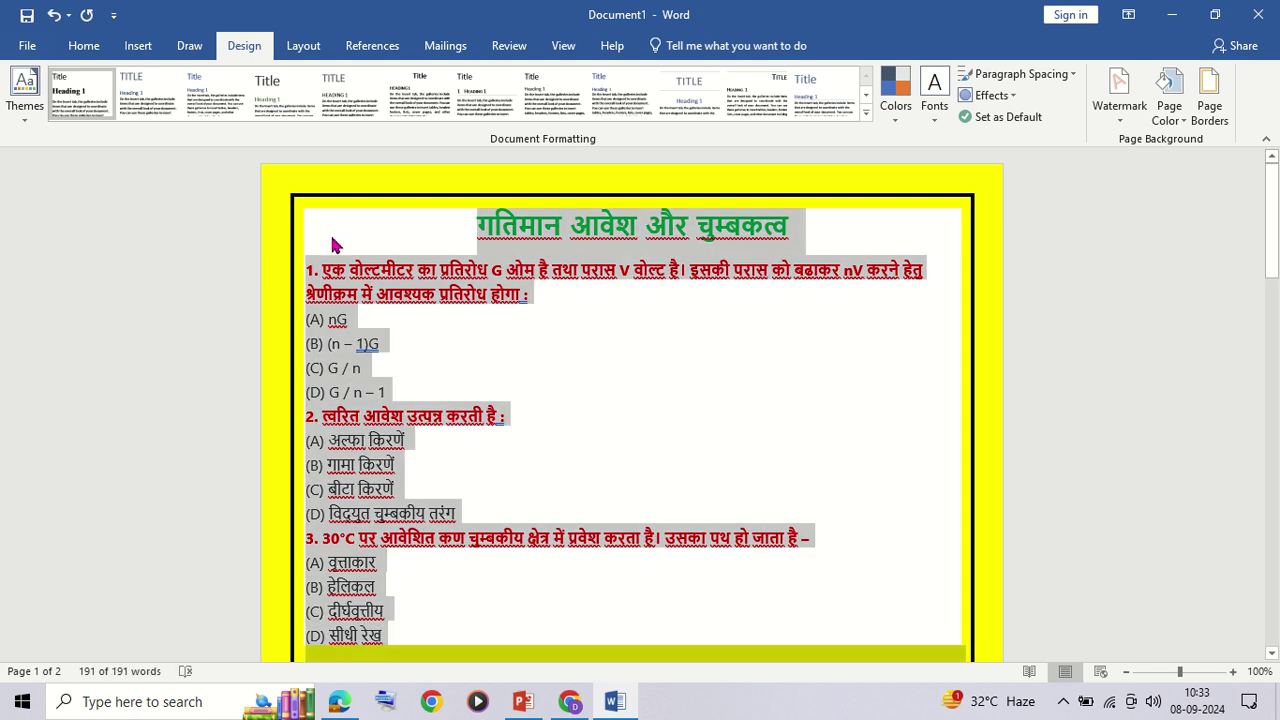
pyautogui.rightClick(668, 383)
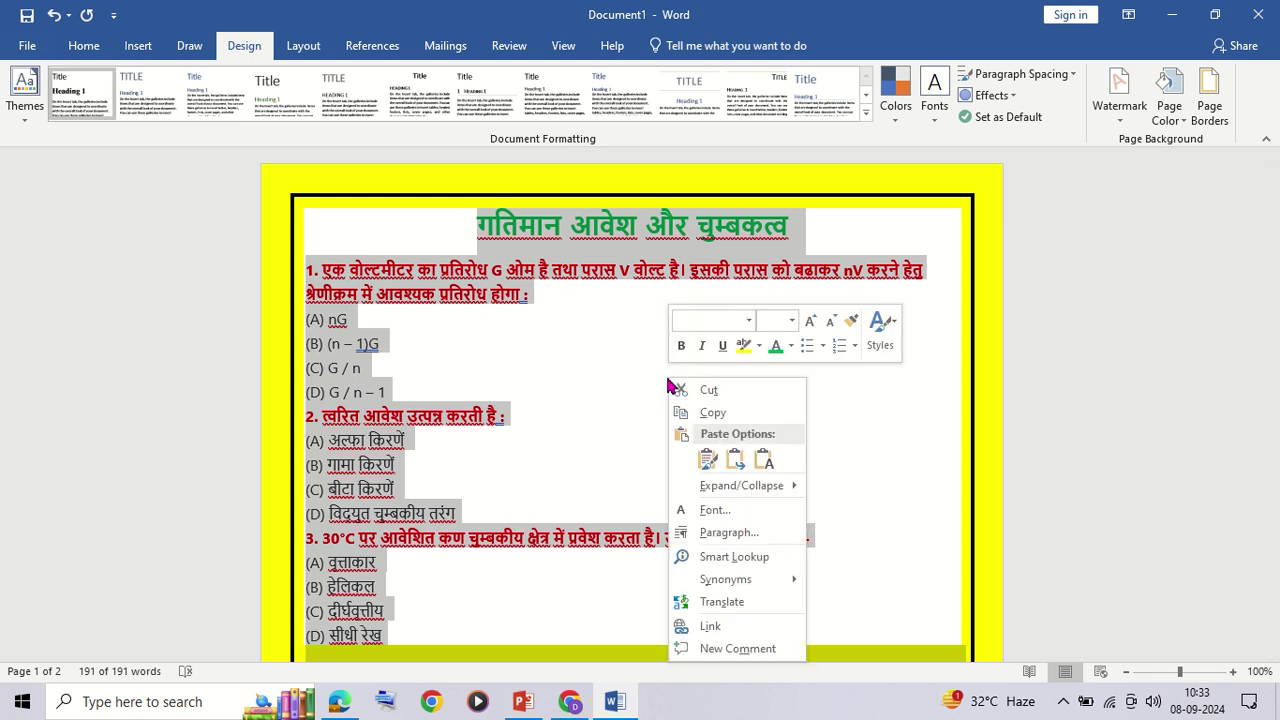
pyautogui.click(703, 463)
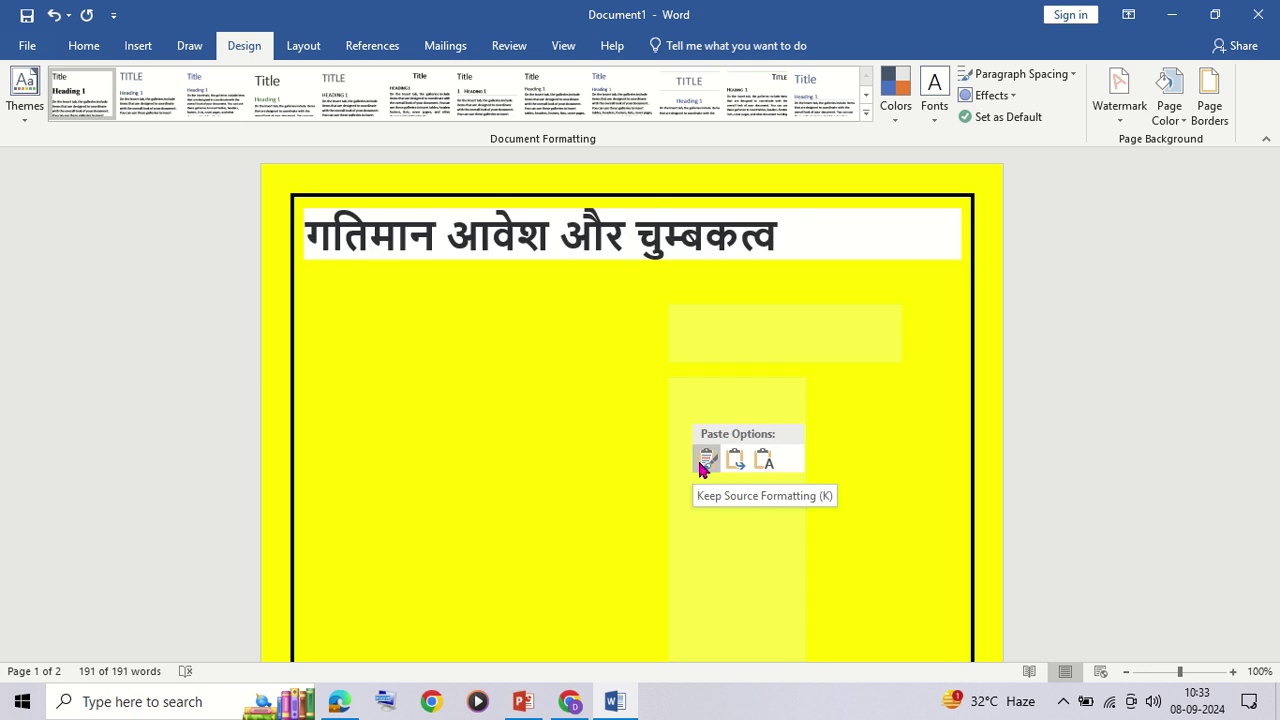
pyautogui.click(729, 462)
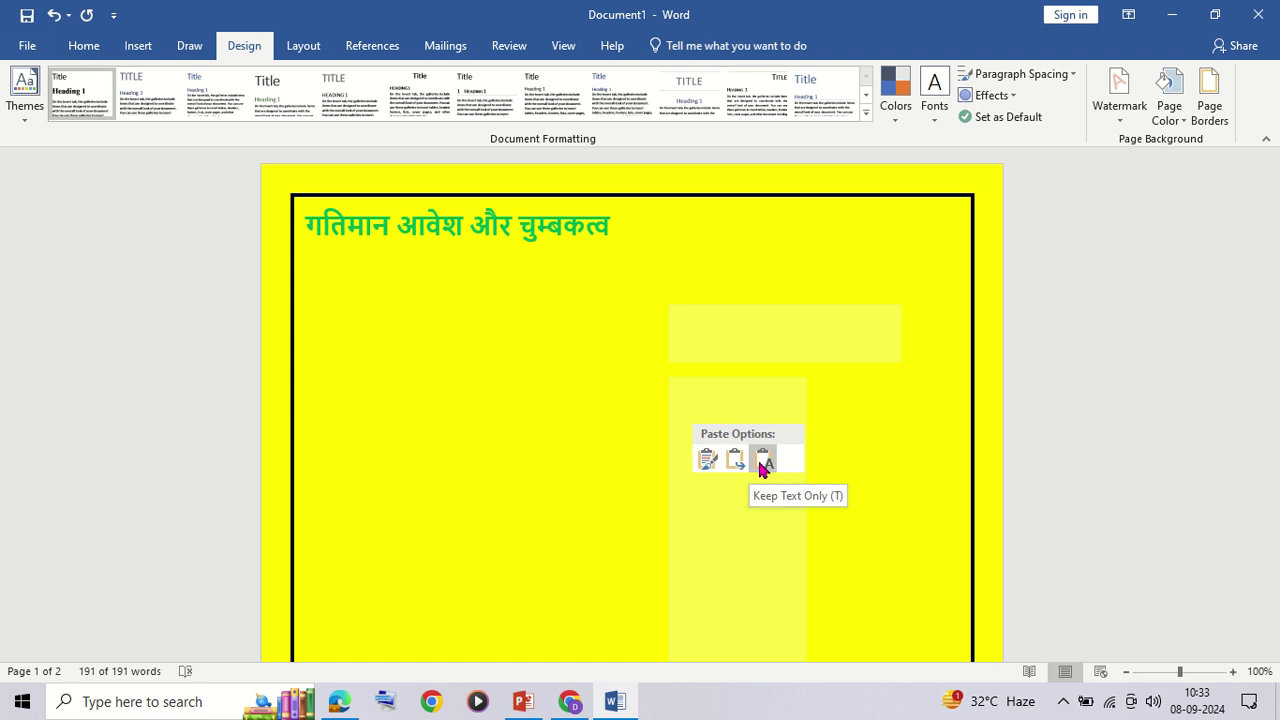
pyautogui.click(760, 462)
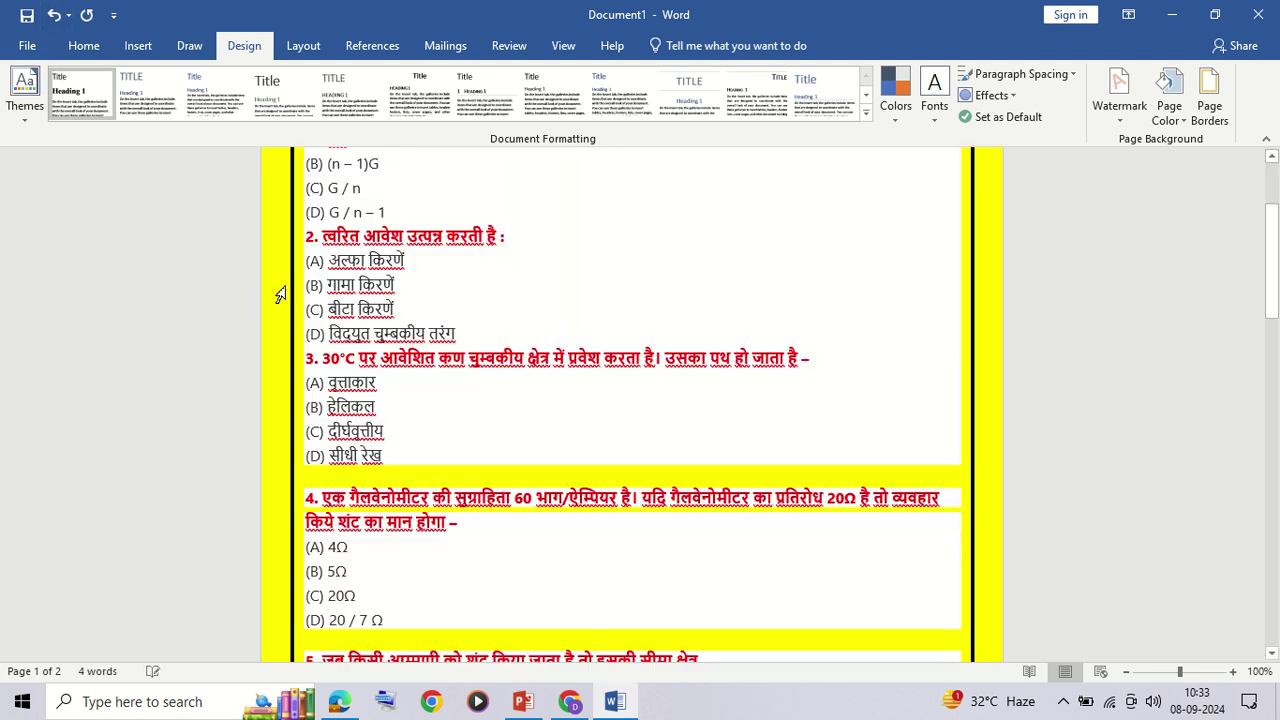
# Select question 4 with its options, undoing an accidental plain-text paste after option (B).
pyautogui.scroll(1, 549, 367)
pyautogui.scroll(-3, 548, 420)
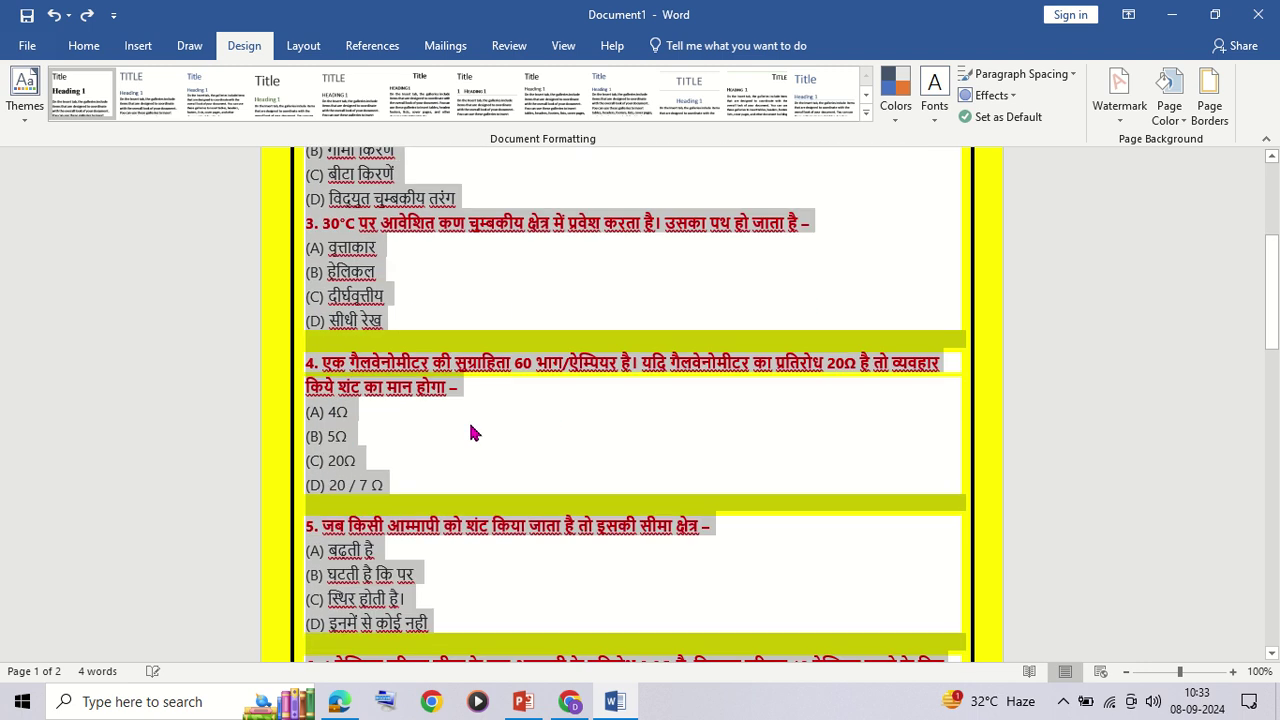
pyautogui.click(330, 411)
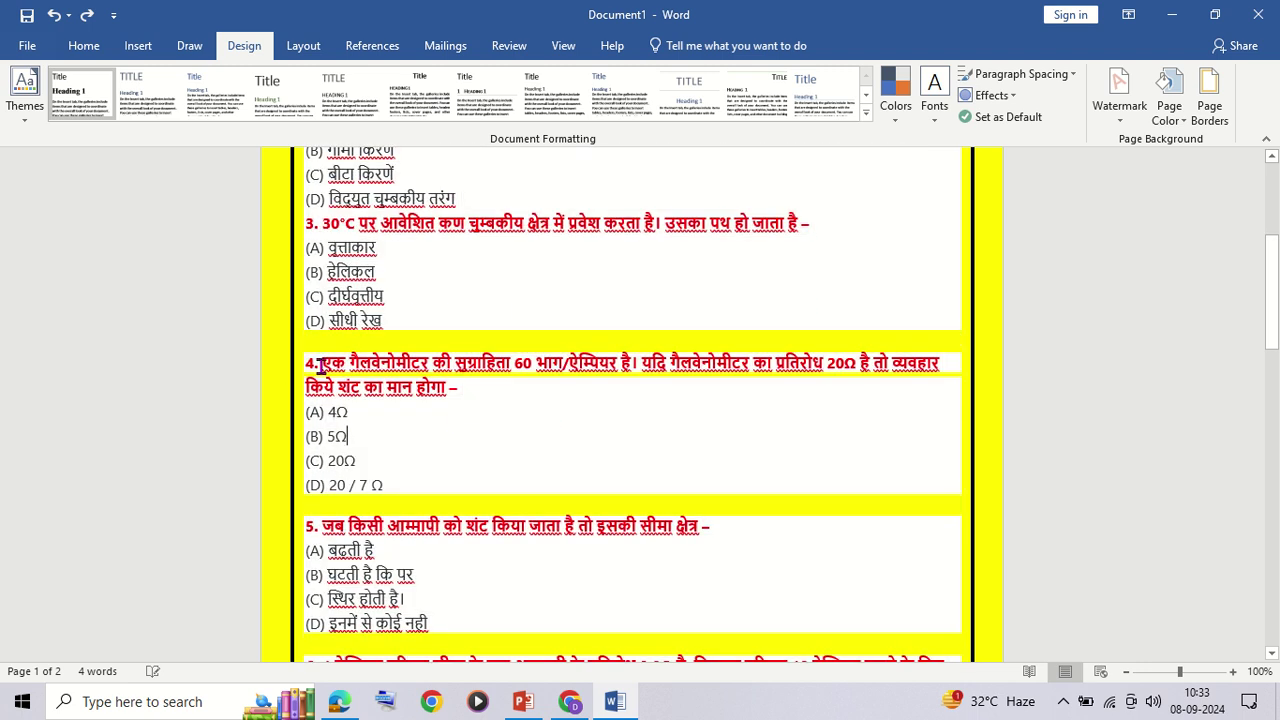
pyautogui.moveTo(320, 366); pyautogui.dragTo(596, 510)
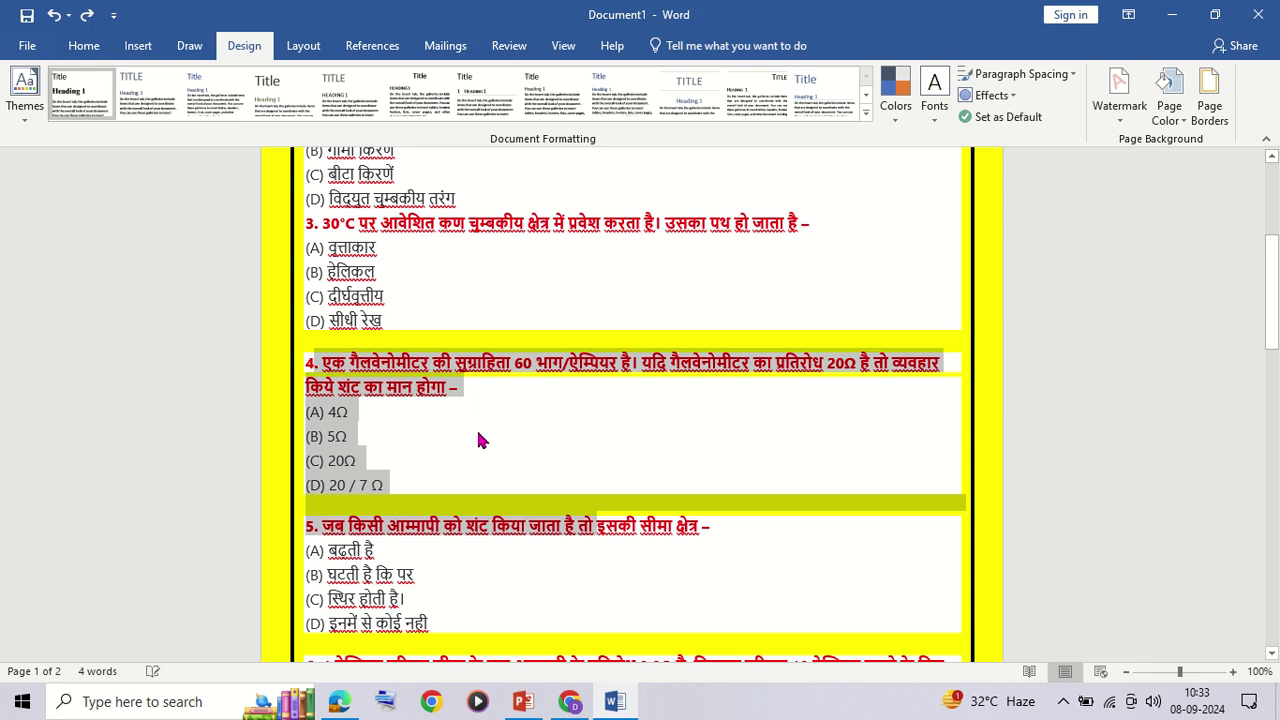
pyautogui.moveTo(390, 484); pyautogui.dragTo(282, 362)
pyautogui.hotkey('ctrl', 'c')
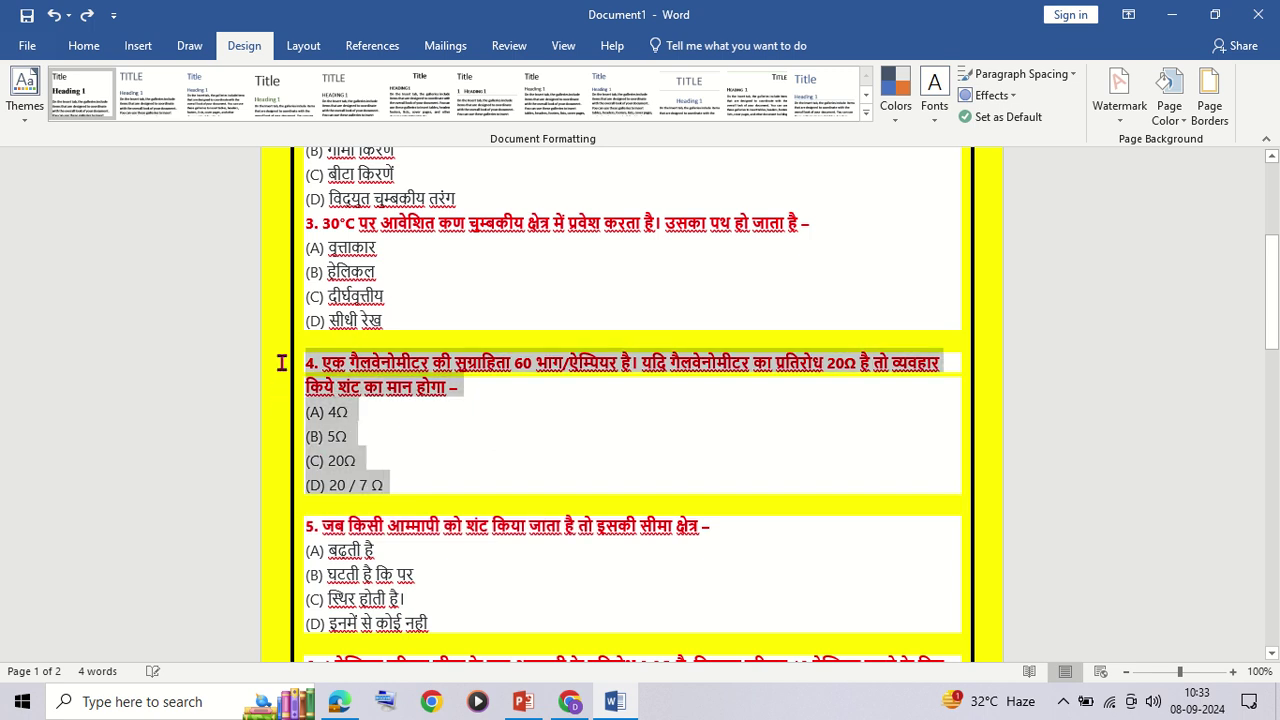
pyautogui.click(488, 437)
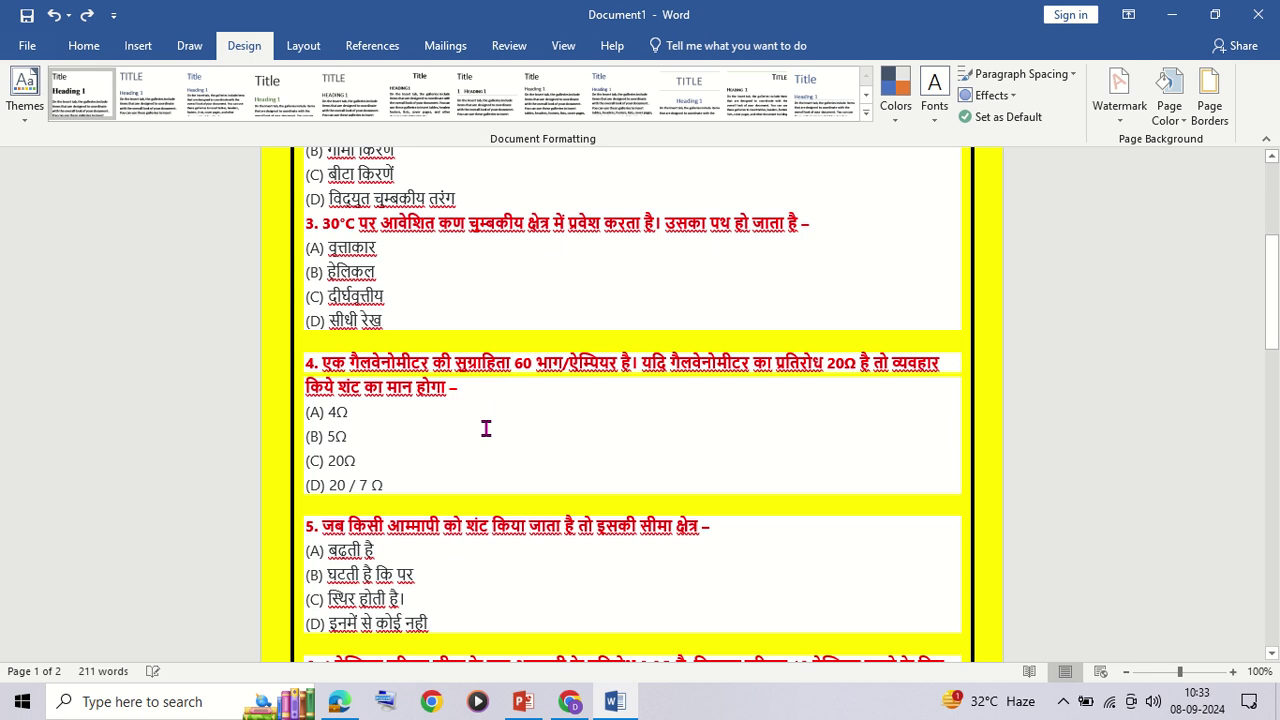
pyautogui.rightClick(486, 428)
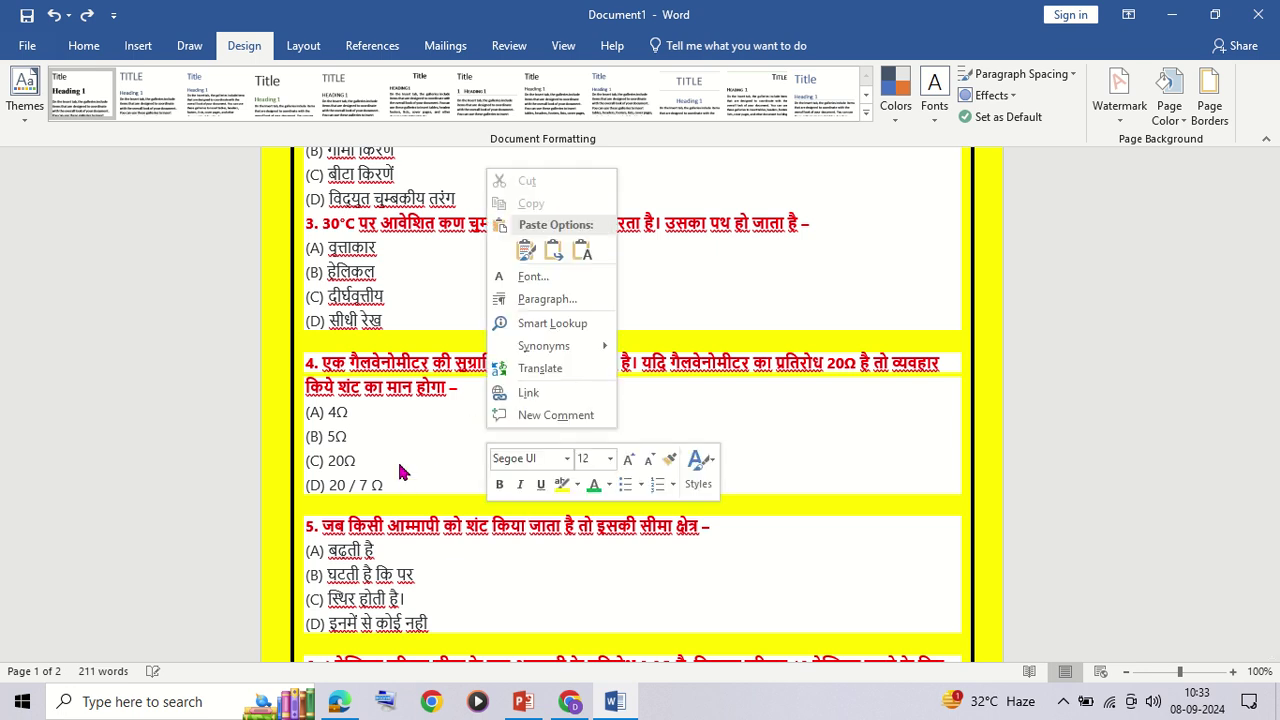
pyautogui.click(583, 252)
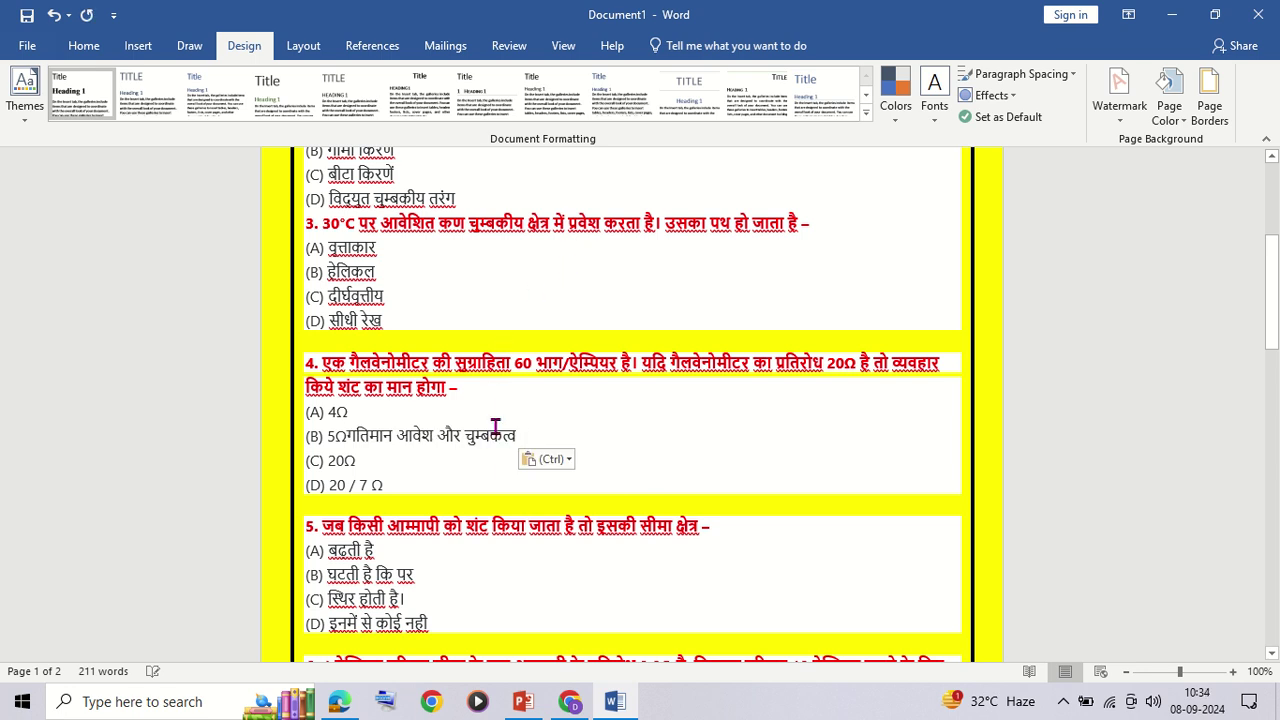
pyautogui.click(52, 16)
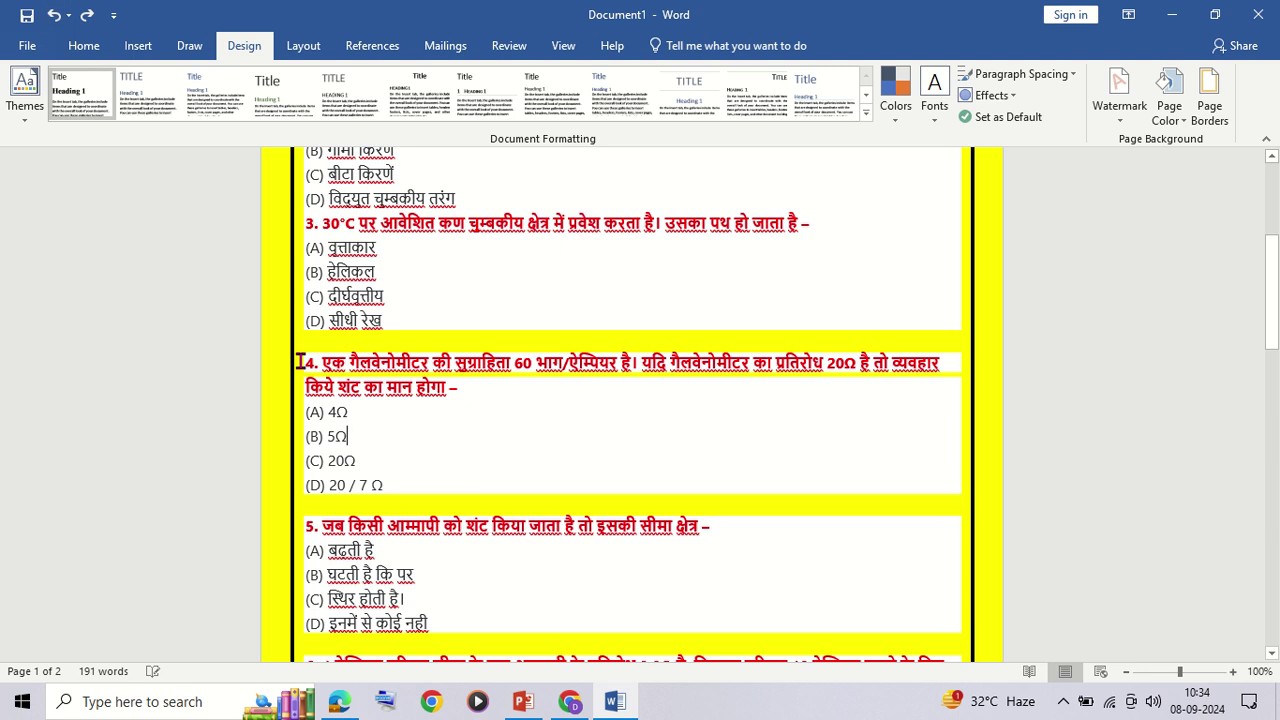
# Remove question 4 and paste it back on the empty line as Keep Text Only.
pyautogui.moveTo(307, 362); pyautogui.dragTo(559, 488)
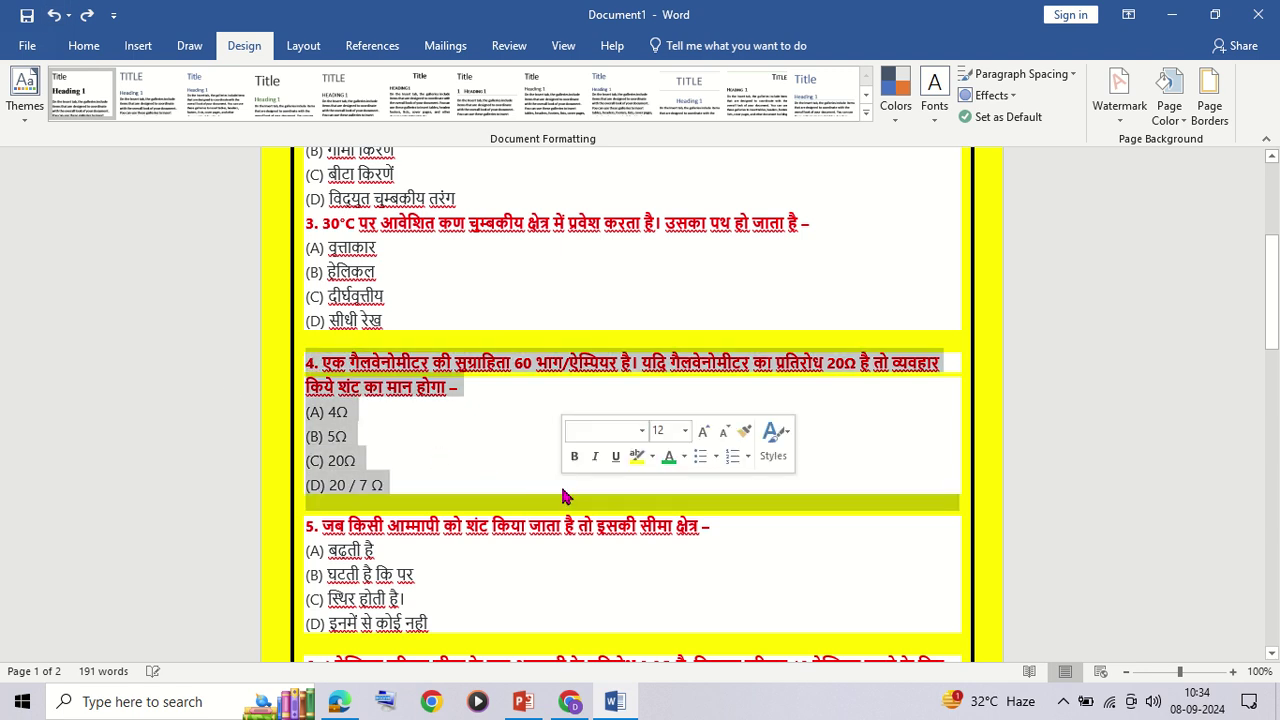
pyautogui.press('Delete')
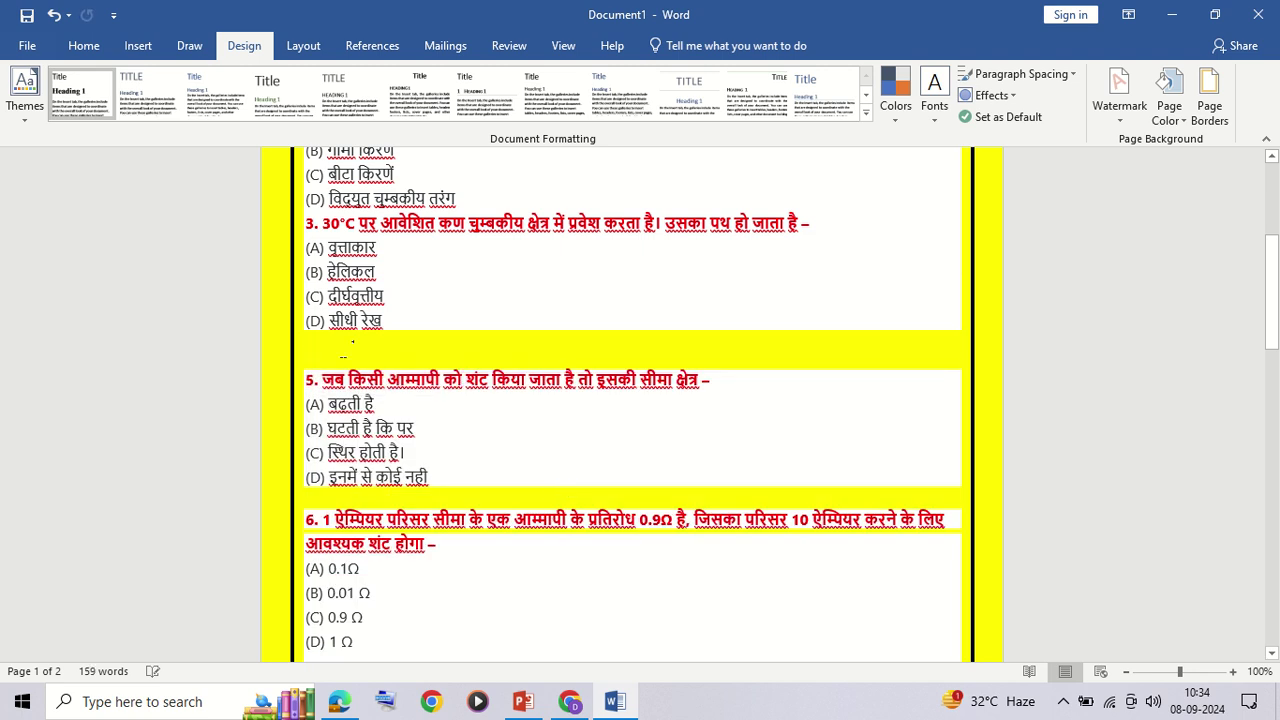
pyautogui.rightClick(344, 353)
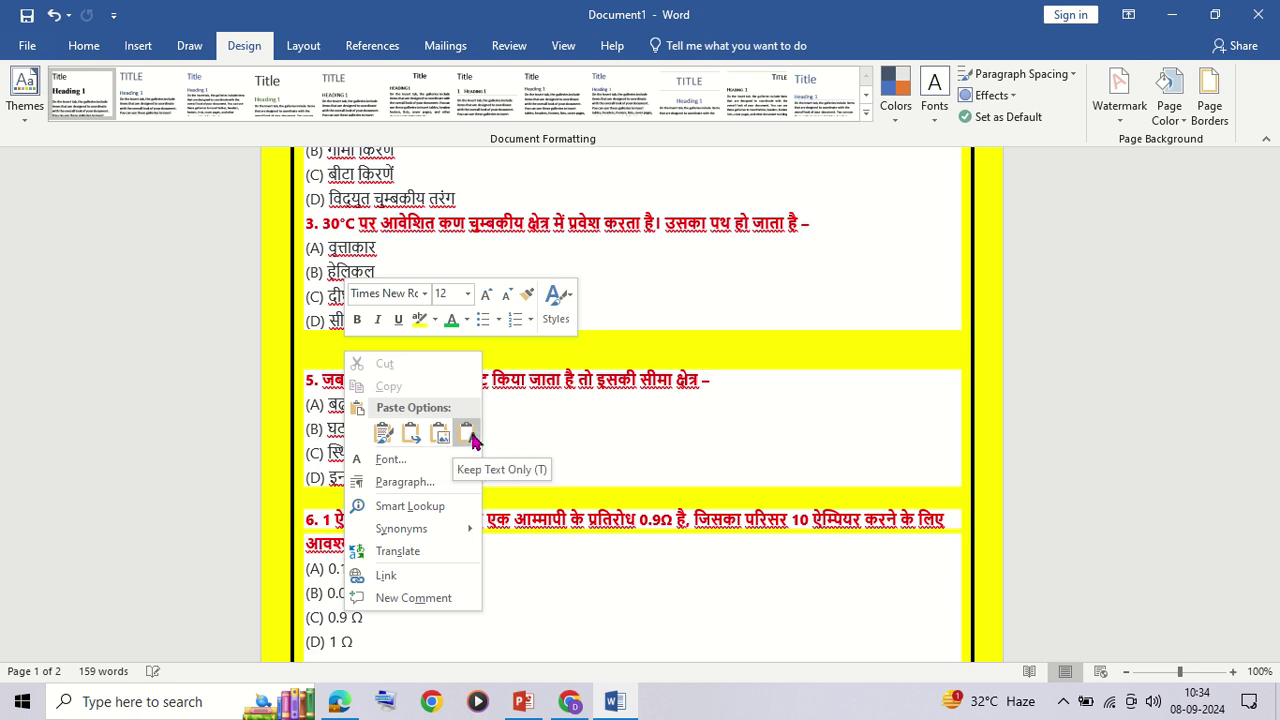
pyautogui.click(467, 433)
pyautogui.click(470, 438)
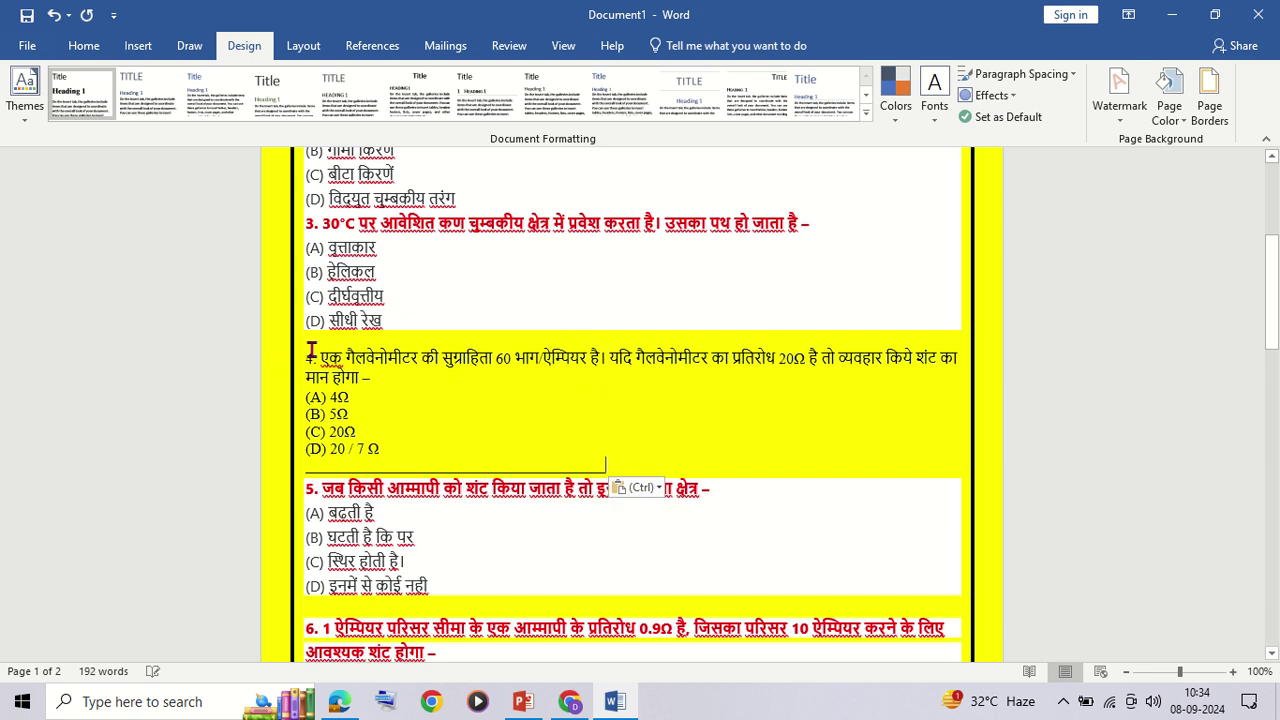
pyautogui.moveTo(305, 357)
pyautogui.mouseDown()
pyautogui.moveTo(360, 393)
pyautogui.moveTo(404, 452)
pyautogui.mouseUp()
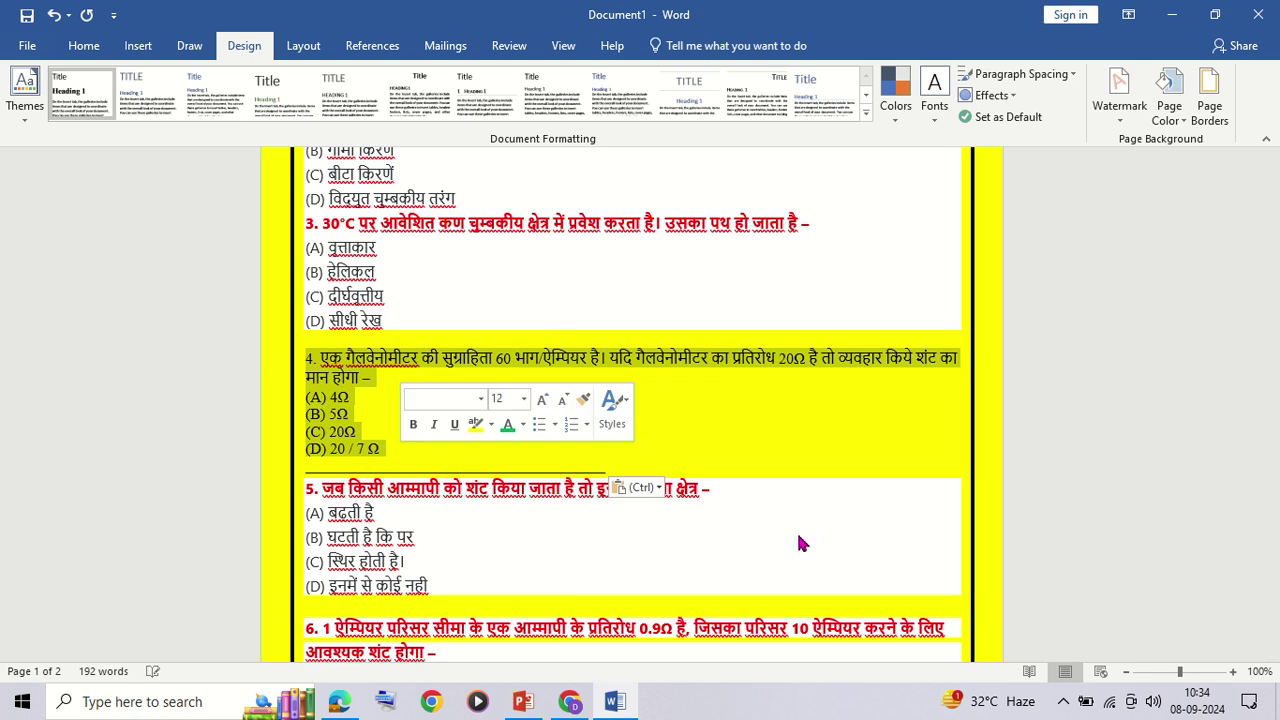
# Remove the title and questions 1–3, then paste them back at the page top as plain text.
pyautogui.scroll(3, 350, 290)
pyautogui.scroll(3, 350, 290)
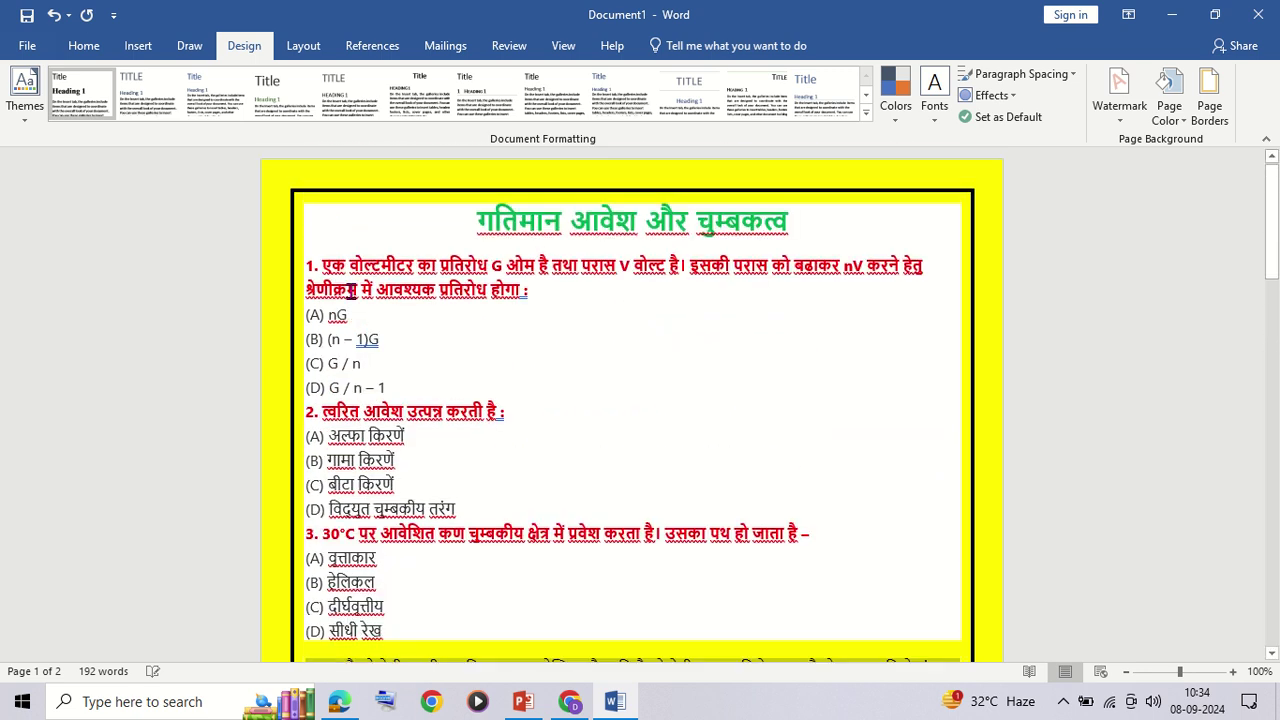
pyautogui.moveTo(470, 226); pyautogui.dragTo(619, 620)
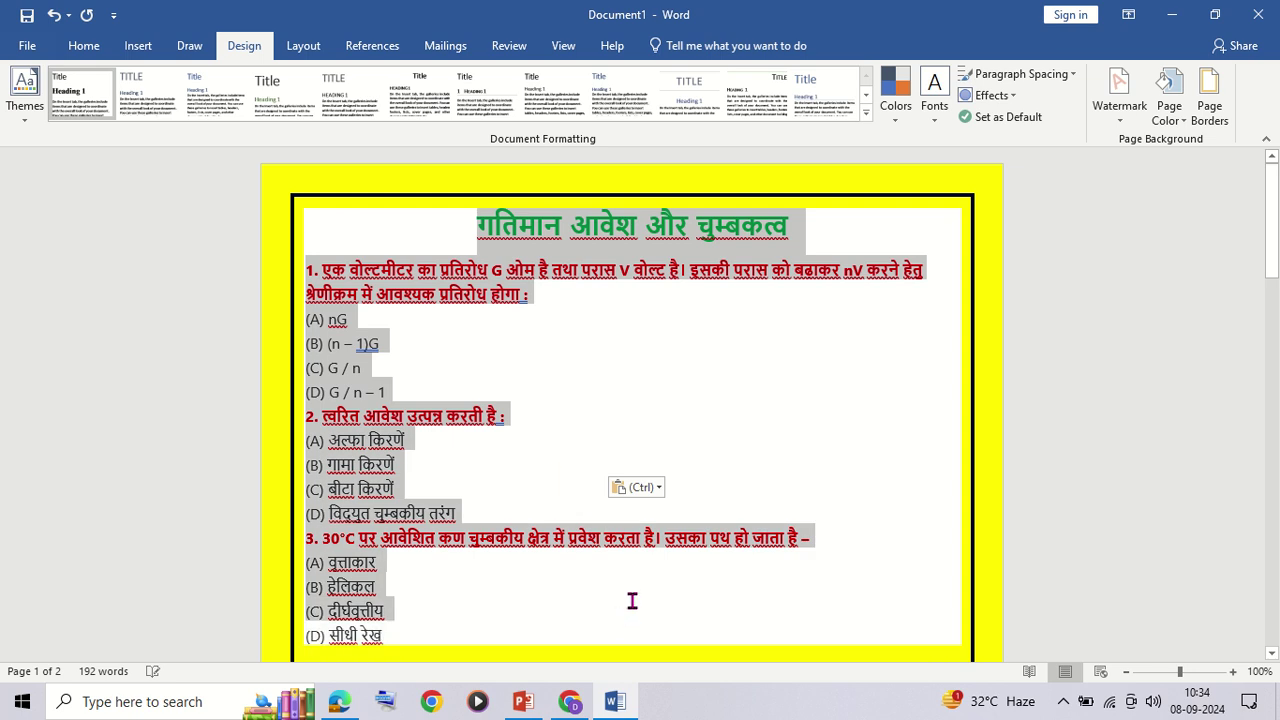
pyautogui.moveTo(619, 620); pyautogui.dragTo(603, 631)
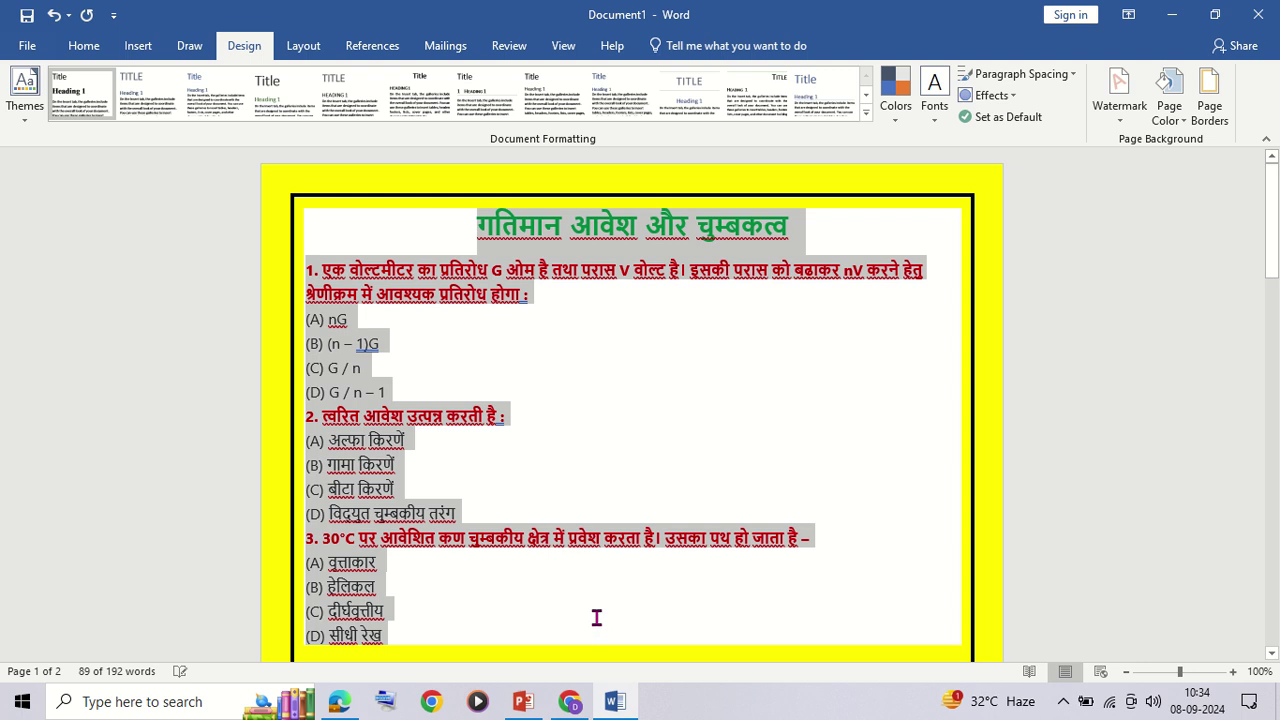
pyautogui.press('Delete')
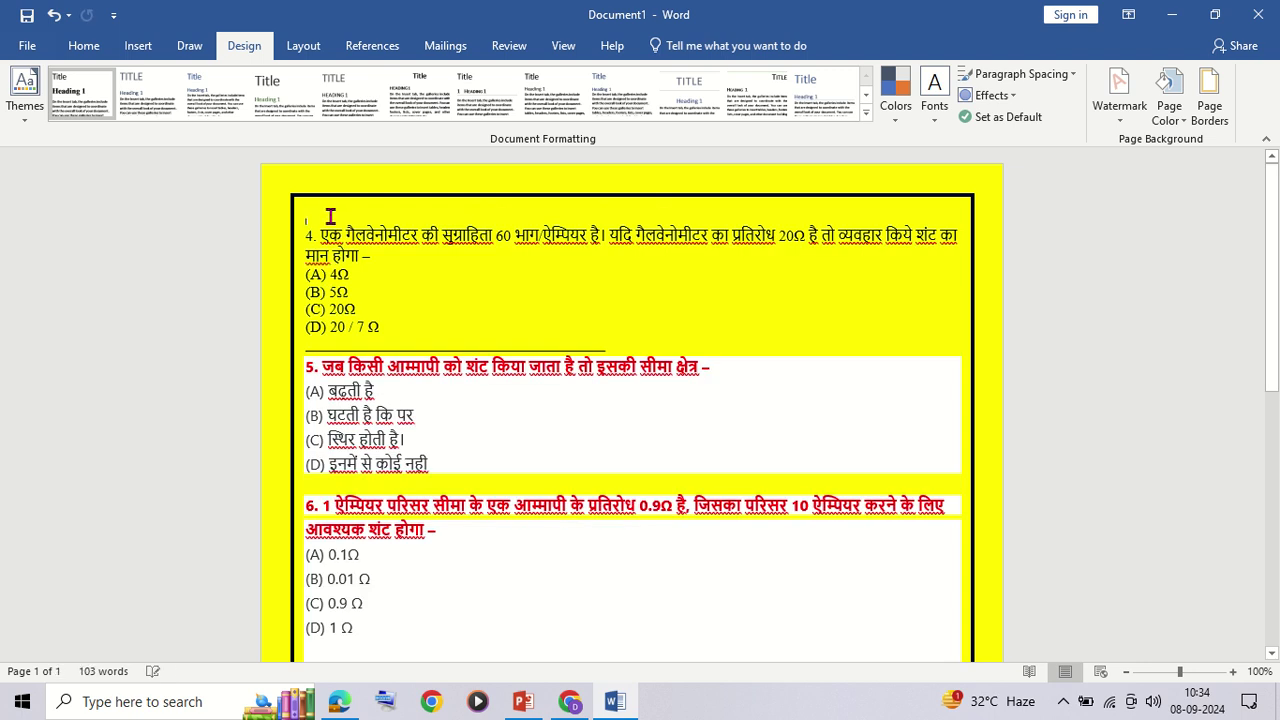
pyautogui.rightClick(330, 216)
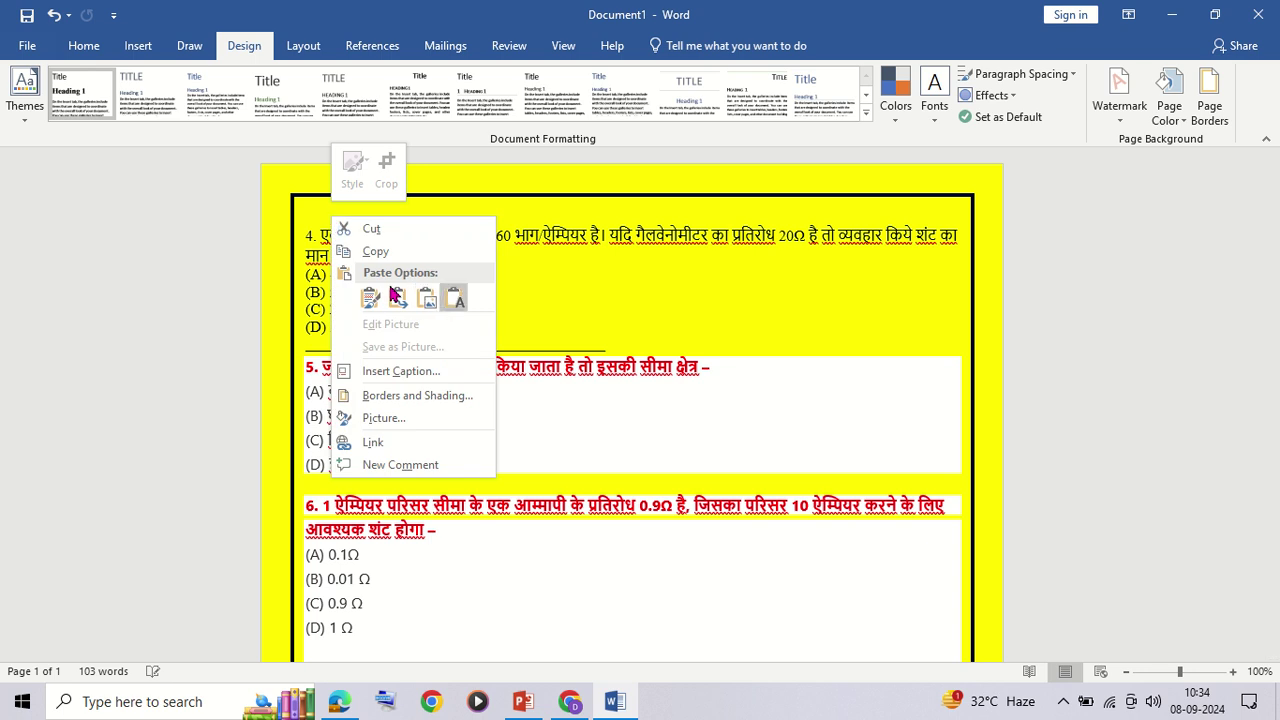
pyautogui.click(453, 299)
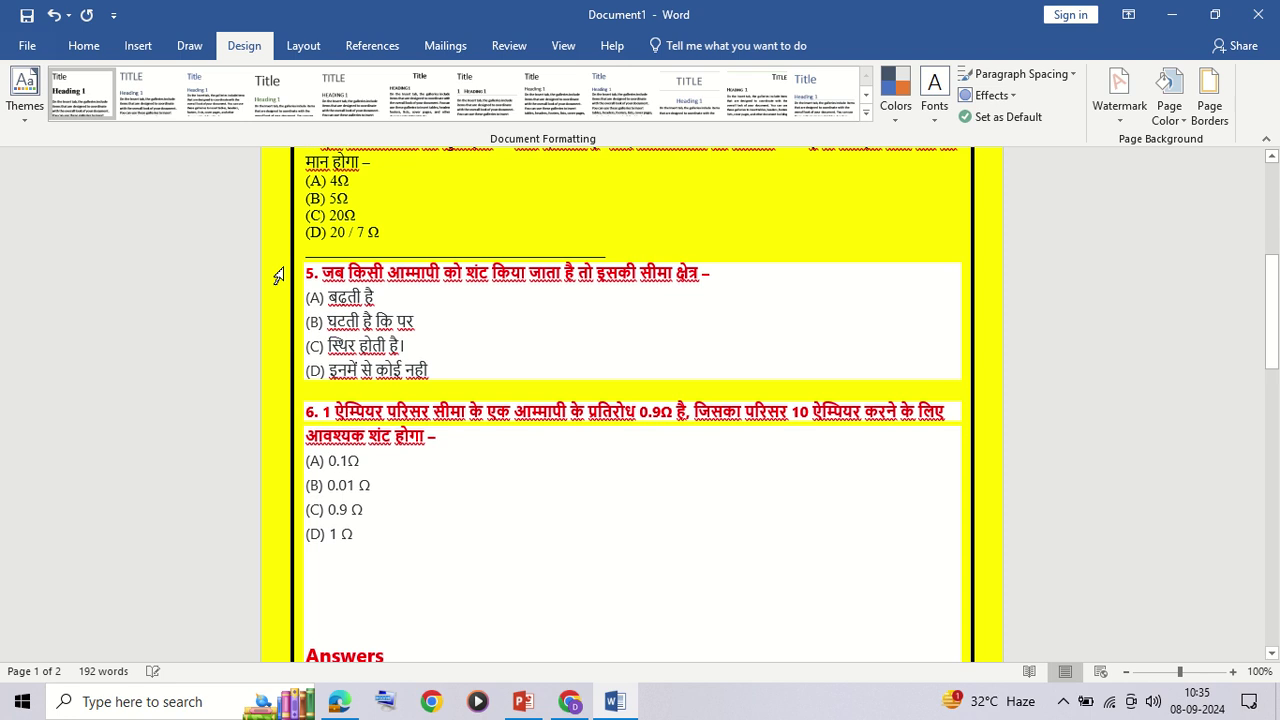
# Remove questions 5–6 and the Answers list, then repaste them below question 4 as plain text.
pyautogui.moveTo(309, 268)
pyautogui.mouseDown()
pyautogui.moveTo(524, 706)
pyautogui.moveTo(531, 592)
pyautogui.mouseUp()
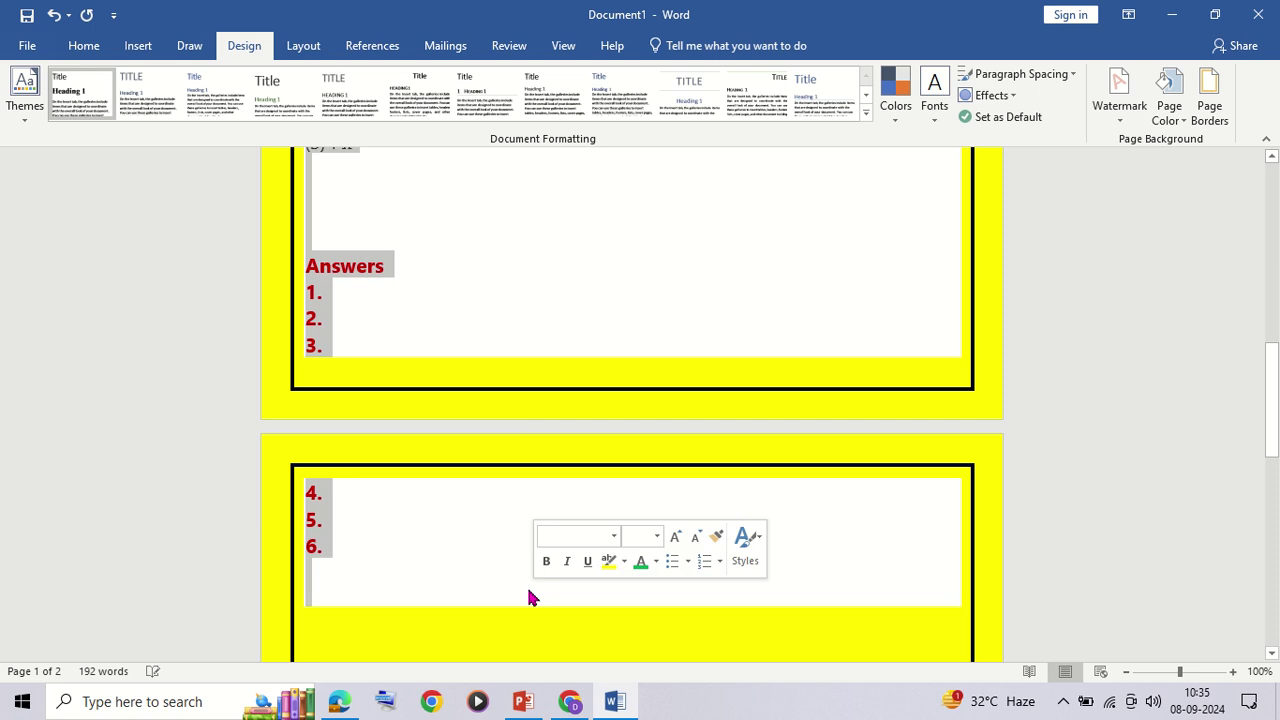
pyautogui.press('Delete')
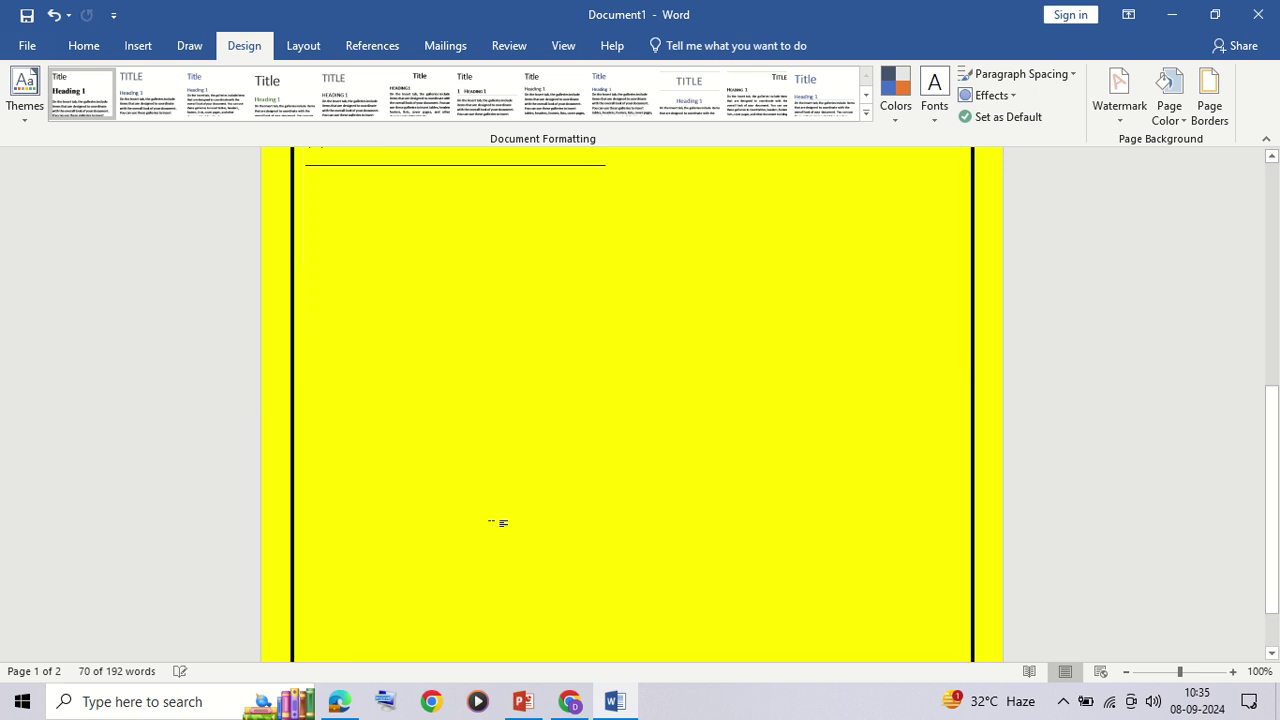
pyautogui.scroll(3, 486, 400)
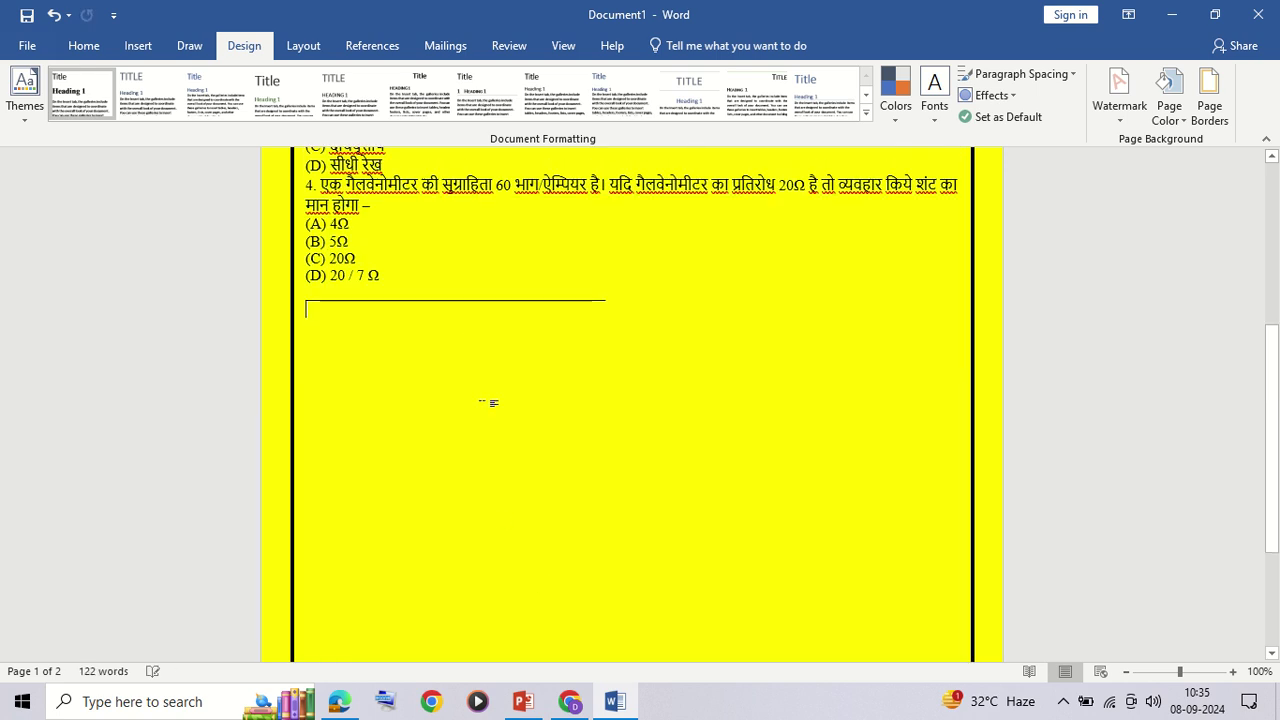
pyautogui.rightClick(336, 364)
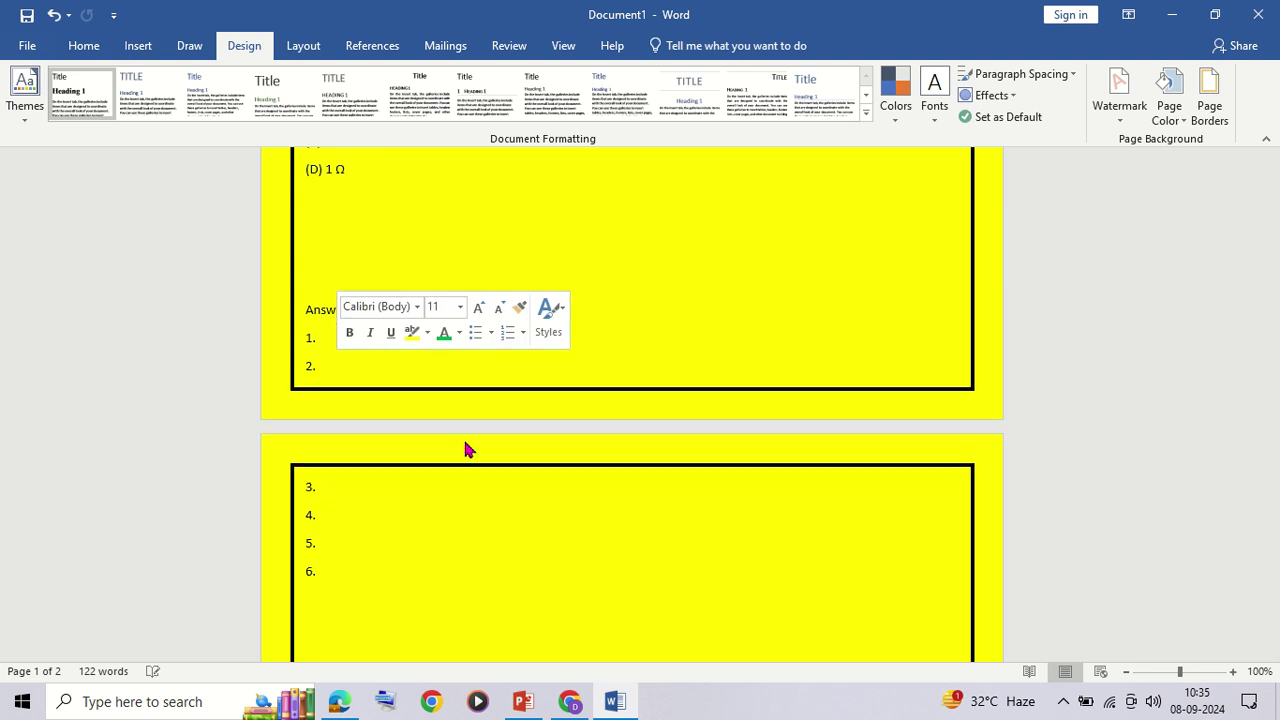
pyautogui.press('Escape')
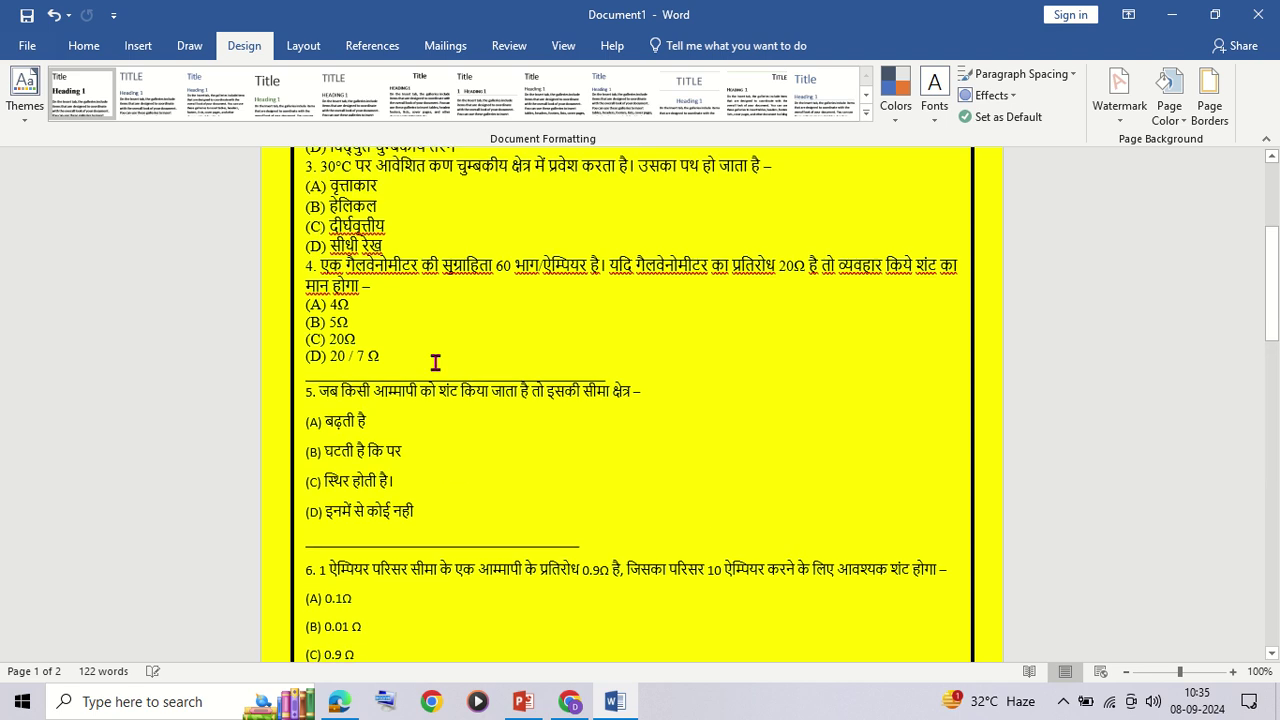
pyautogui.scroll(-10, 433, 390)
pyautogui.scroll(3, 433, 415)
pyautogui.scroll(4, 423, 420)
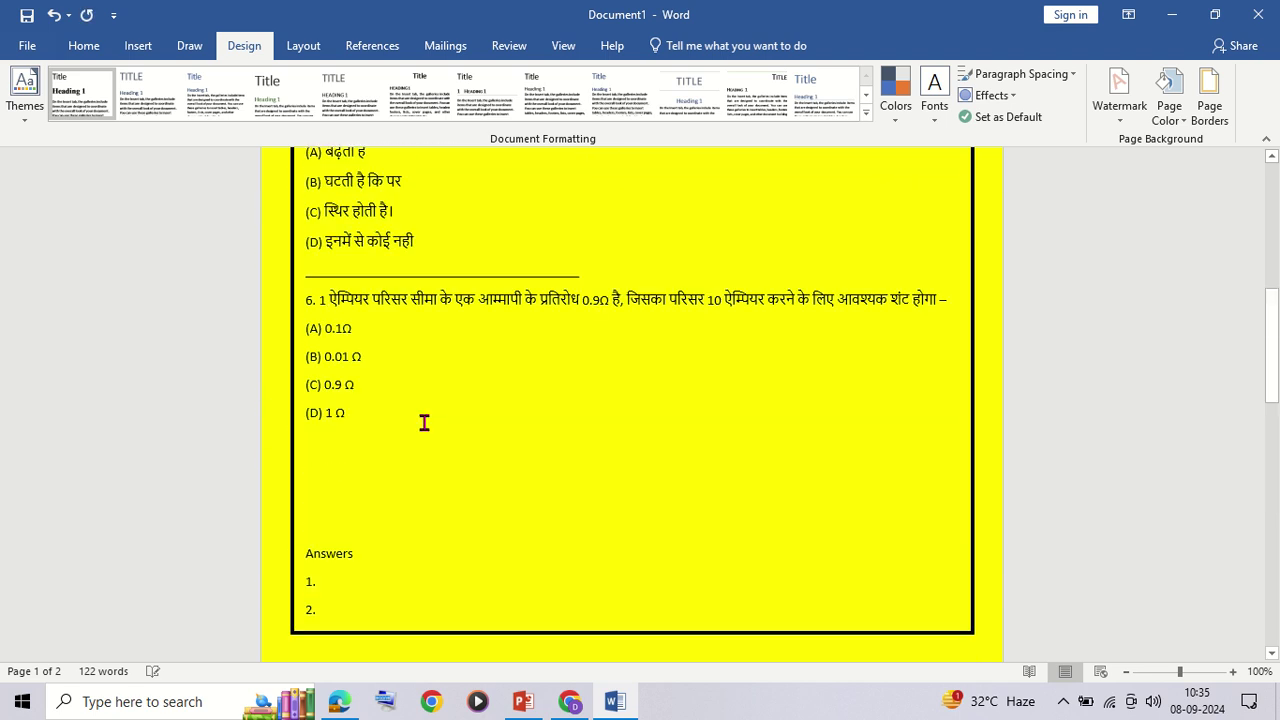
pyautogui.scroll(3, 423, 423)
pyautogui.scroll(3, 423, 423)
pyautogui.scroll(3, 405, 437)
pyautogui.scroll(2, 440, 380)
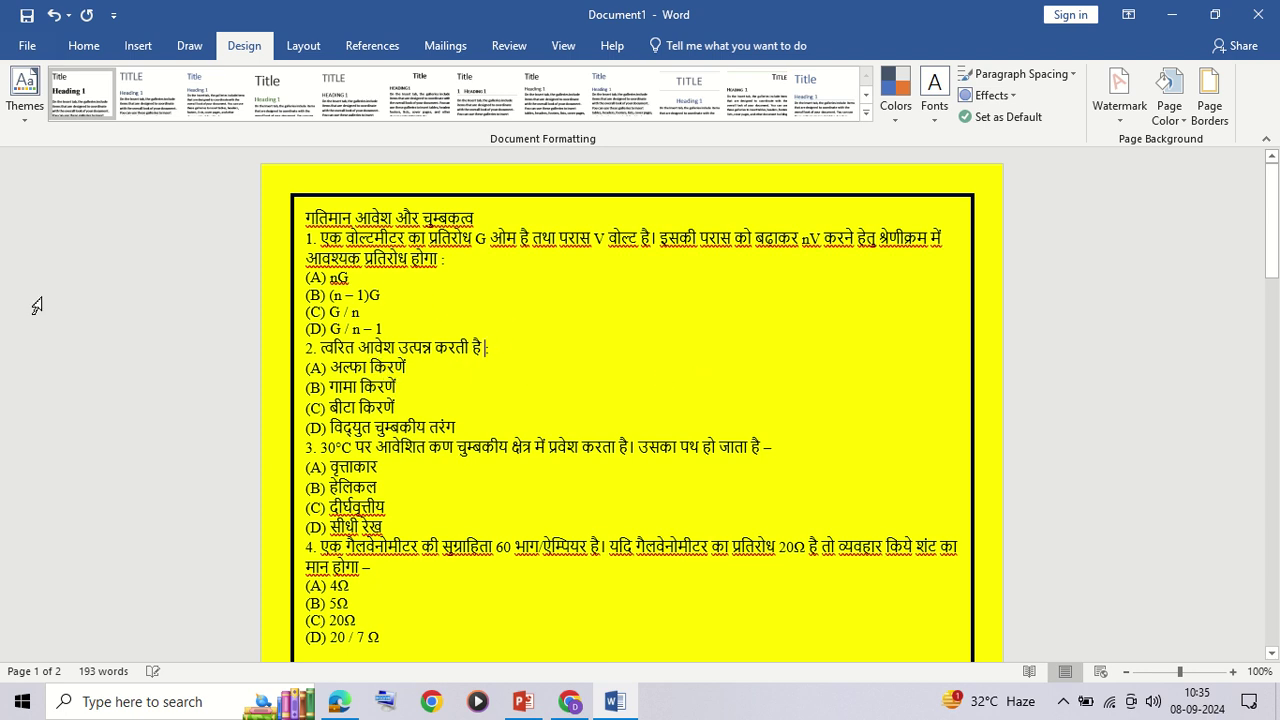
pyautogui.click(29, 55)
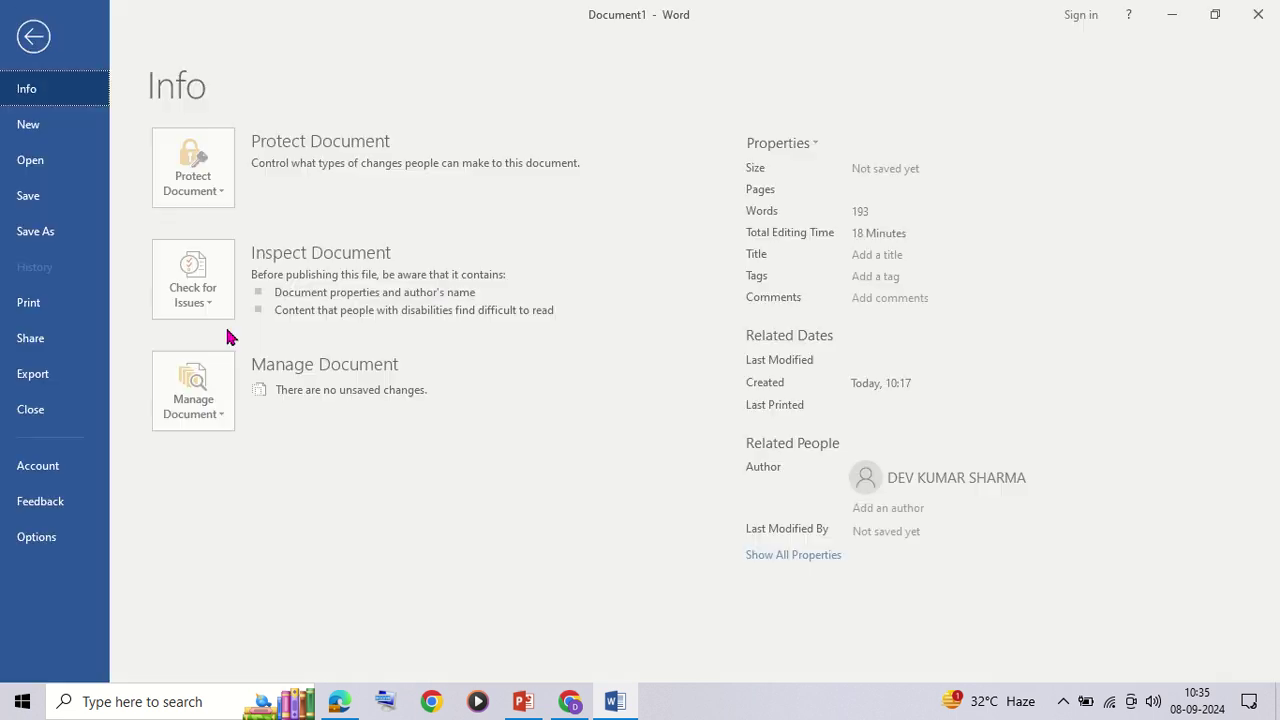
pyautogui.click(49, 376)
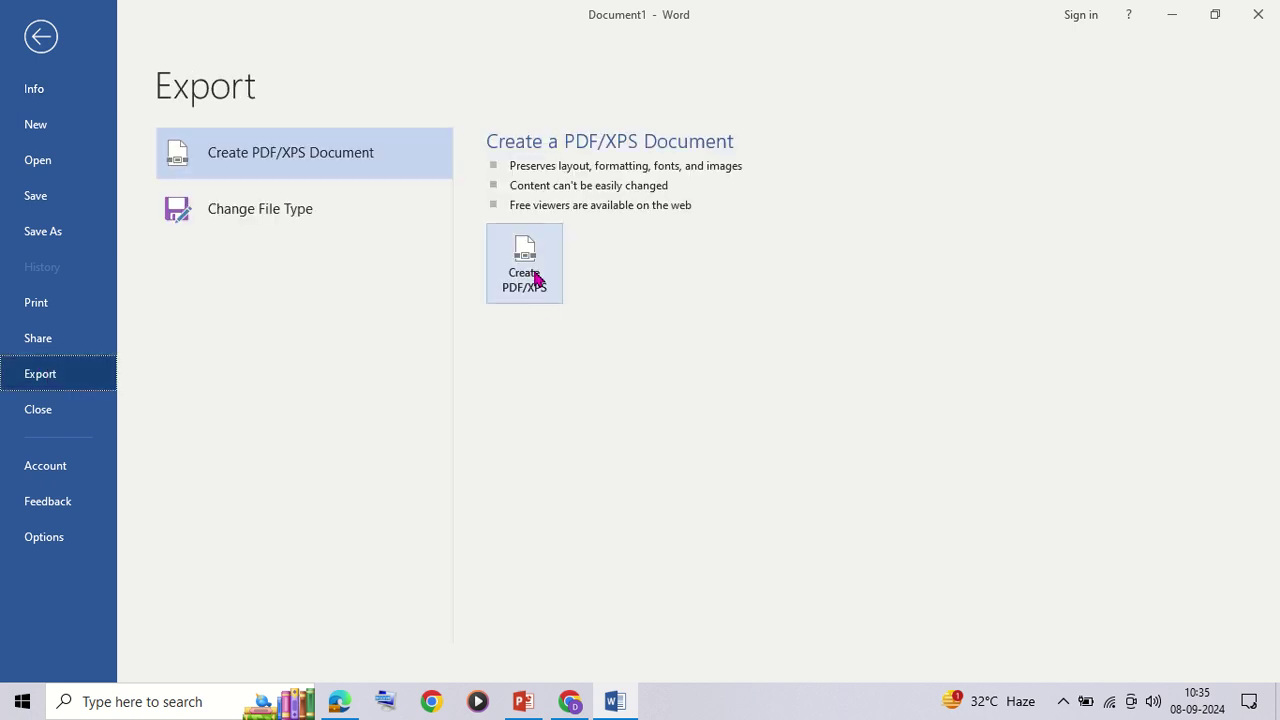
pyautogui.click(41, 36)
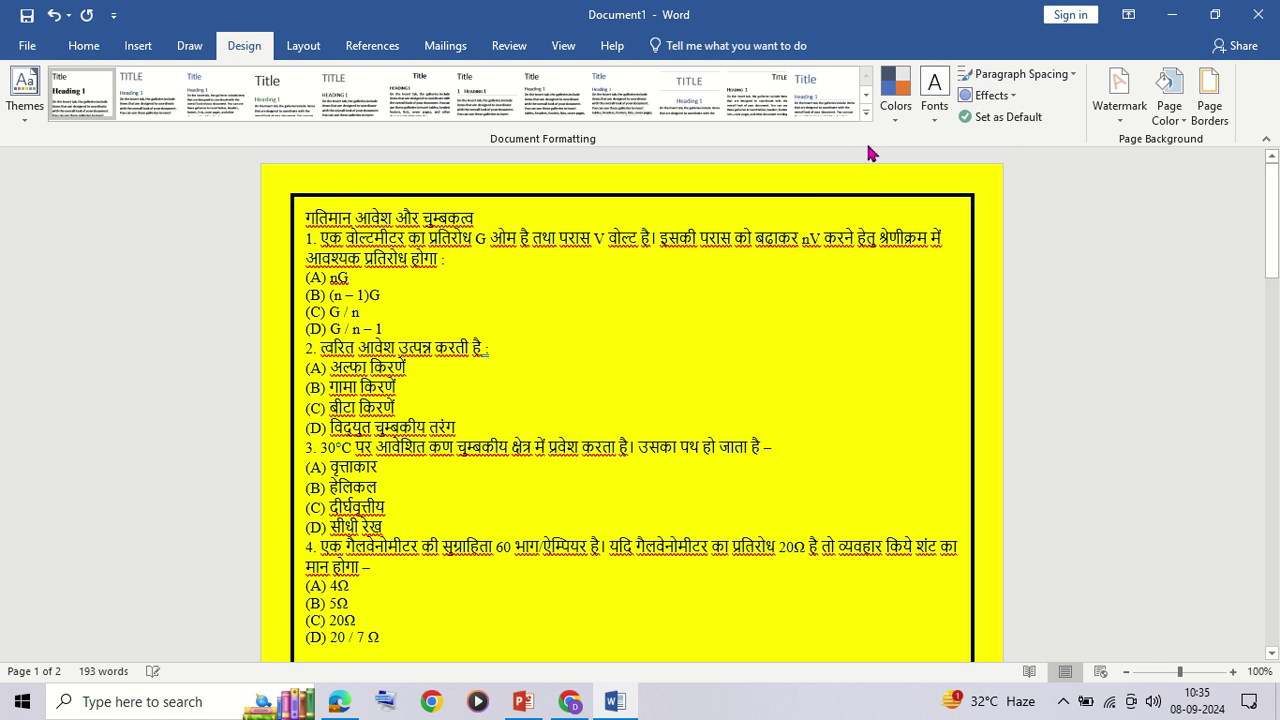
pyautogui.moveTo(578, 5)
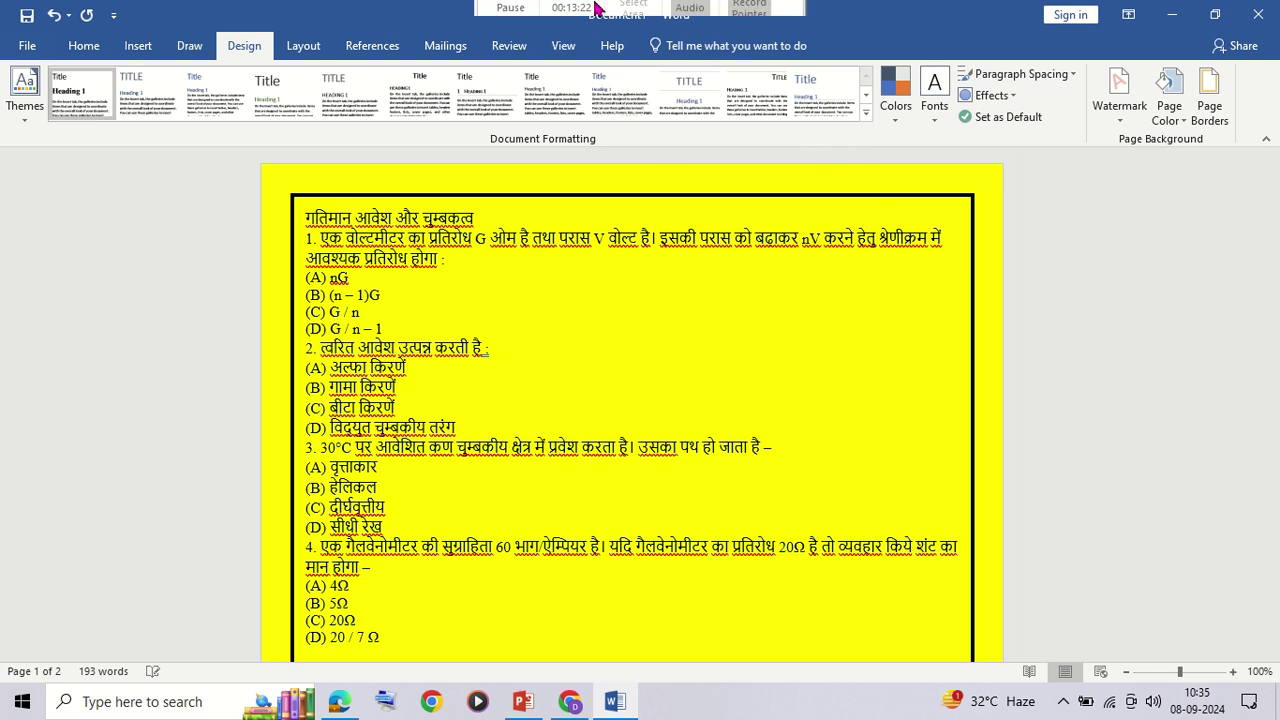